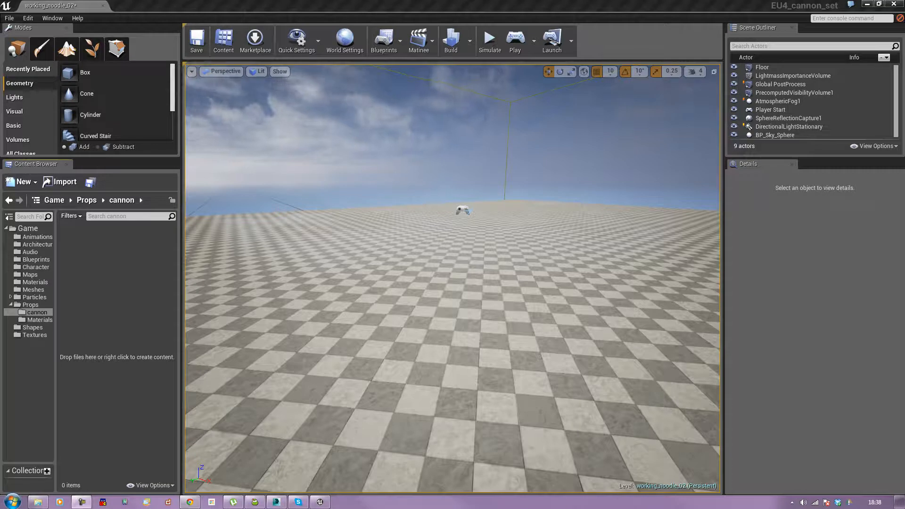
Step: Import the low_poly FBX file into the Props > cannon folder as a static mesh with default options
click(390, 363)
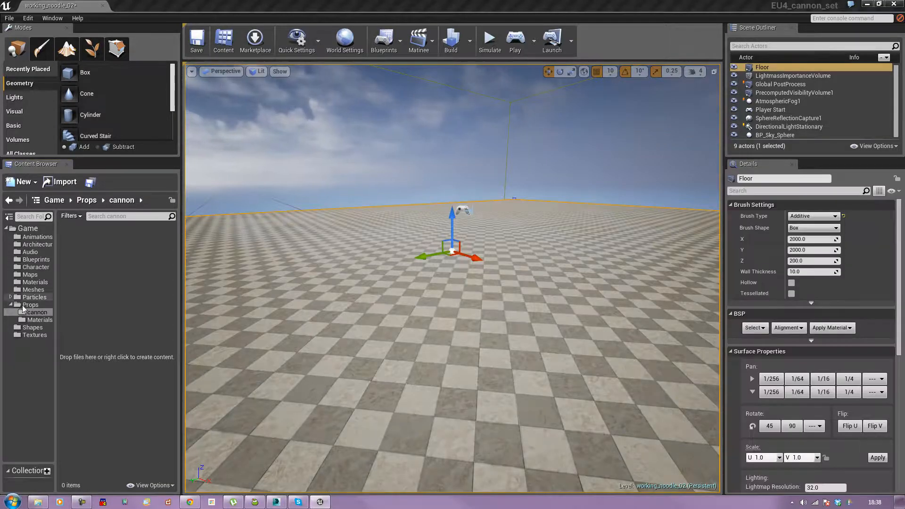
click(26, 306)
right_click(23, 307)
click(15, 366)
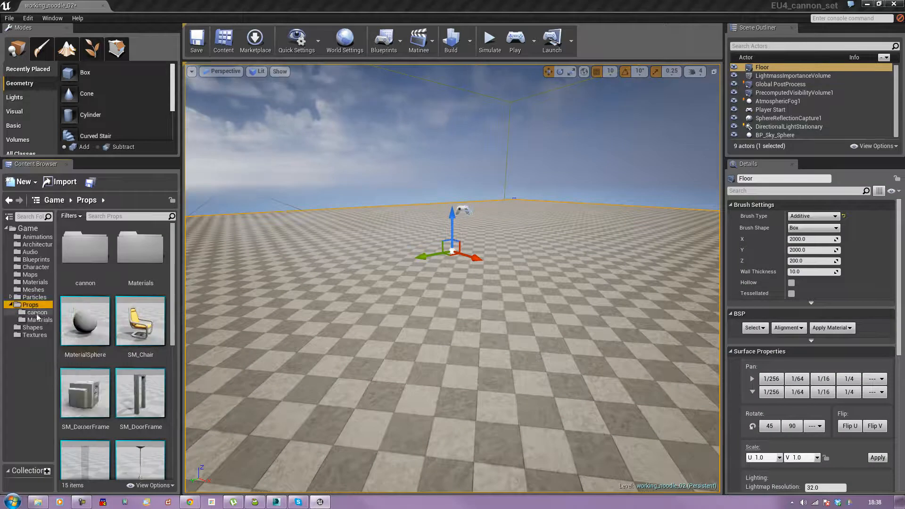
click(36, 313)
click(102, 279)
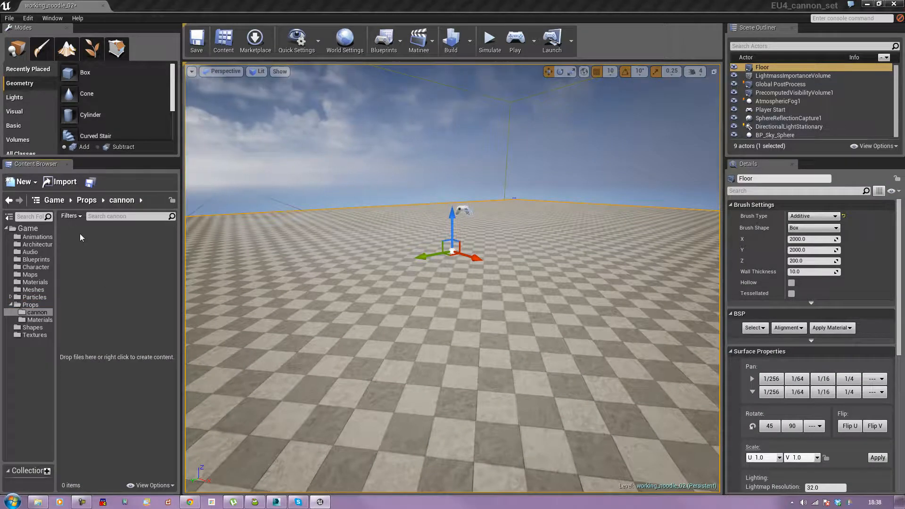
click(54, 185)
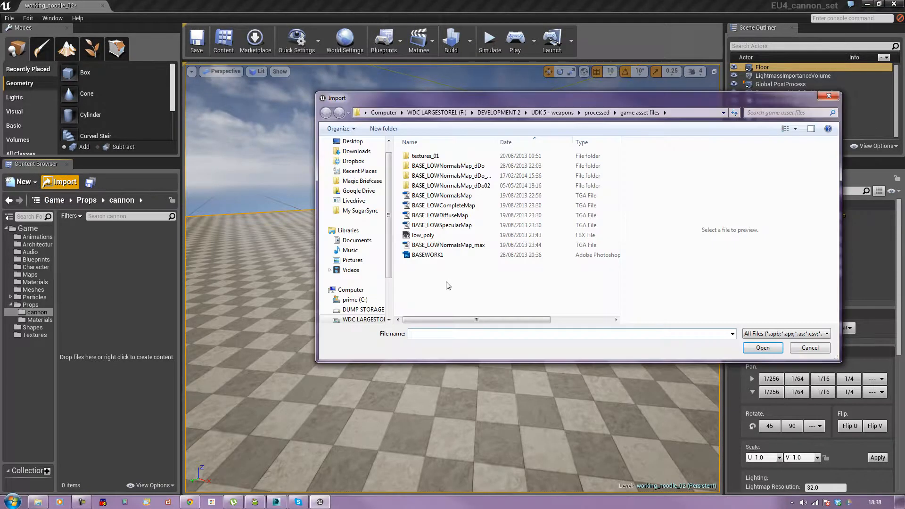
double_click(428, 236)
drag(456, 184, 314, 88)
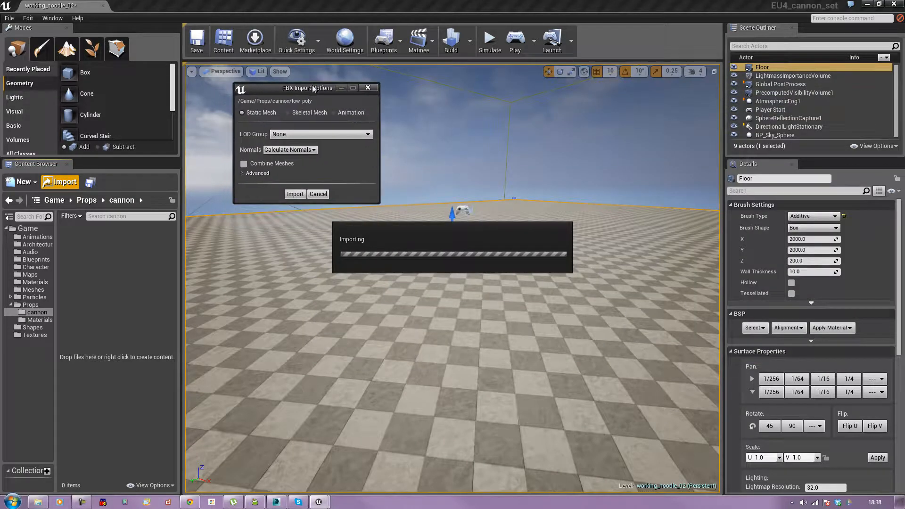
click(292, 134)
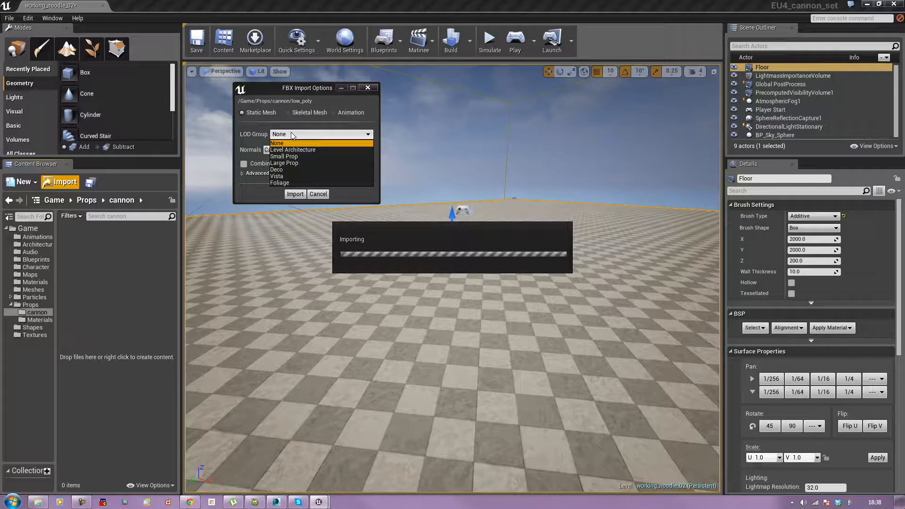
click(291, 134)
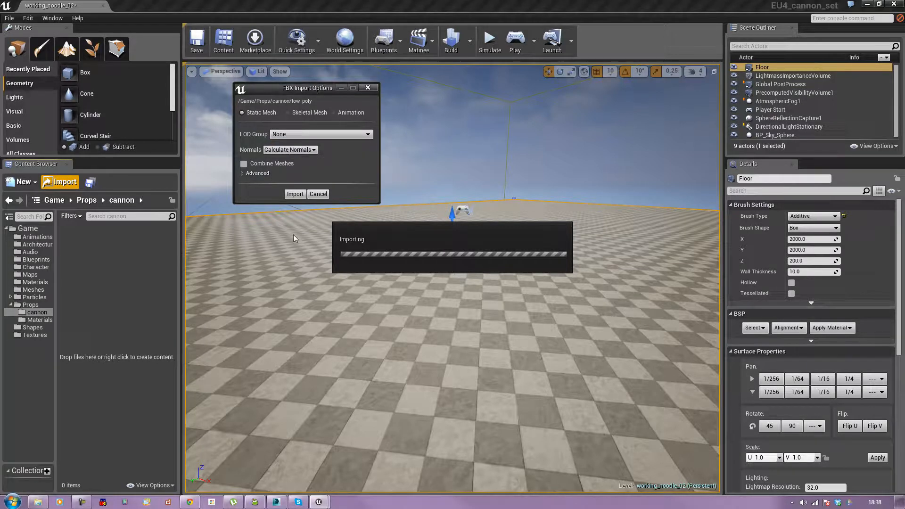
click(295, 196)
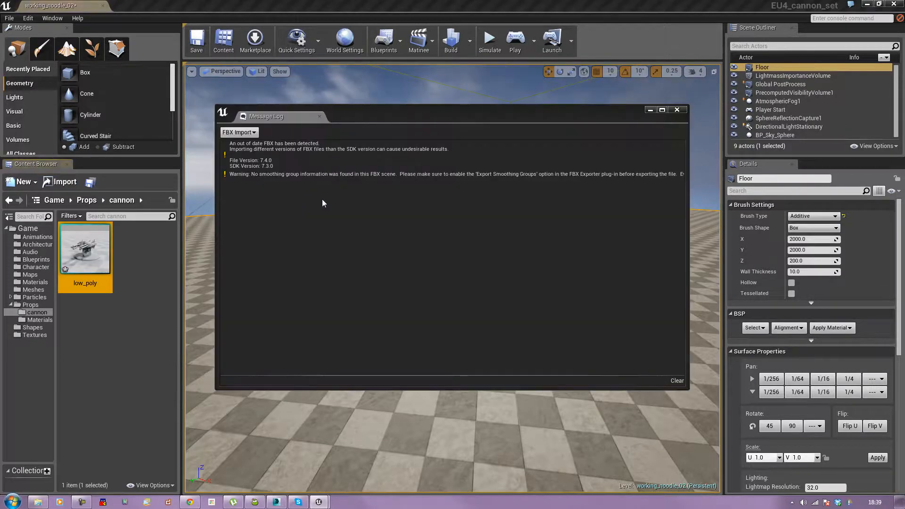
Step: Place the low_poly mesh into the level at about X -380, Y 210, Z 125
click(678, 110)
click(141, 273)
drag(330, 283, 406, 264)
drag(345, 309, 298, 337)
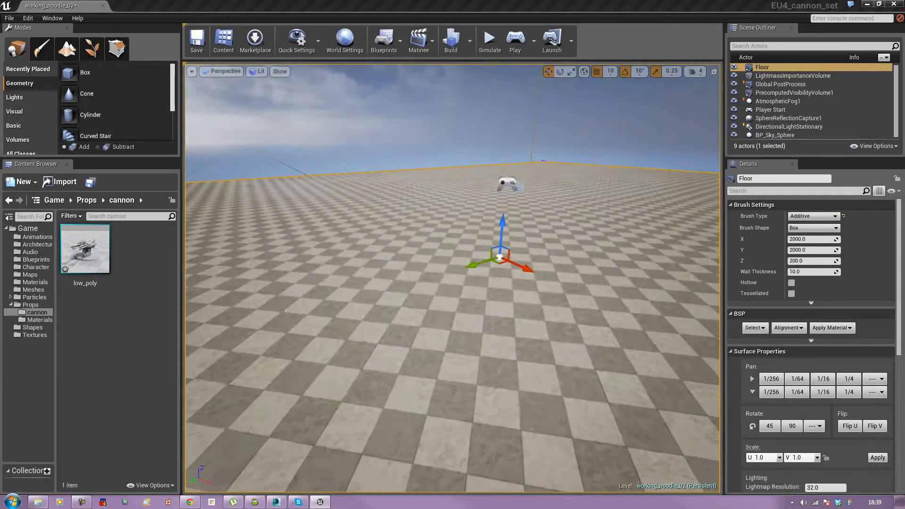
click(85, 256)
drag(85, 257, 490, 269)
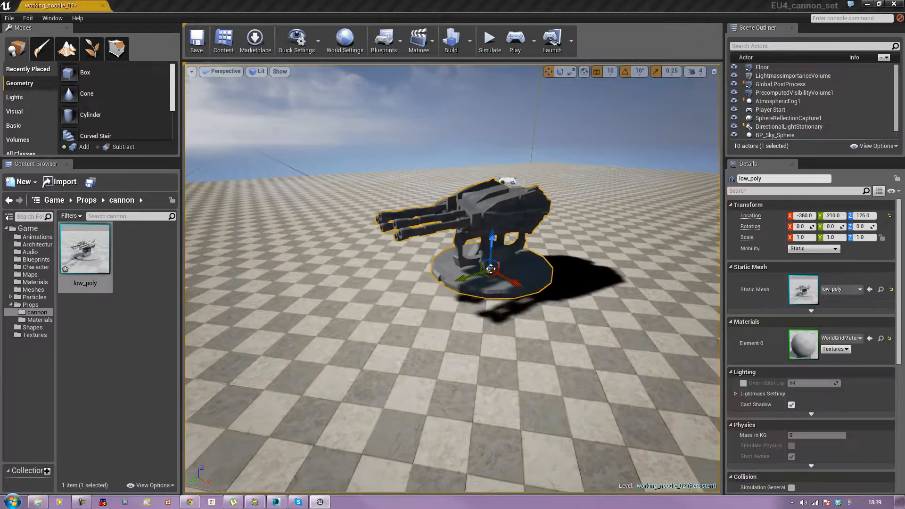
Step: Play the level from a spot in the viewport, walk around the cannon and fire at it, then stop playing
drag(352, 313, 344, 370)
right_click(407, 222)
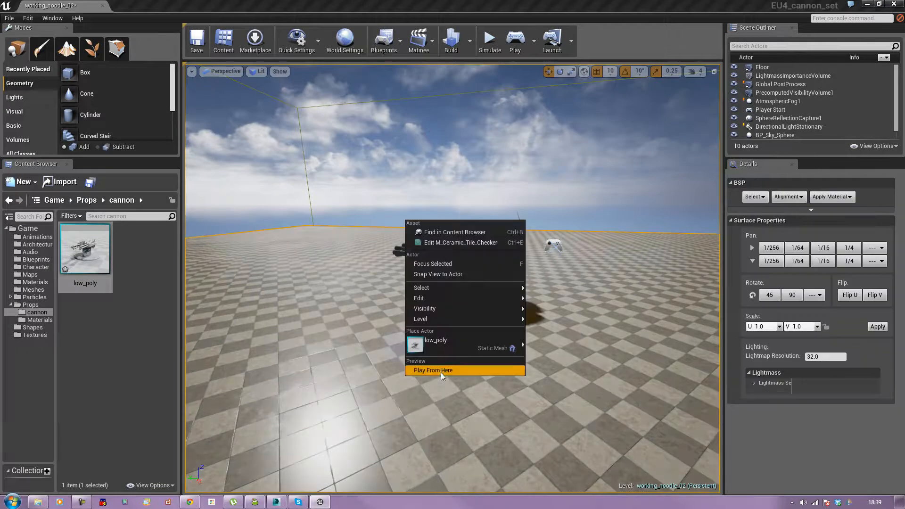
click(440, 371)
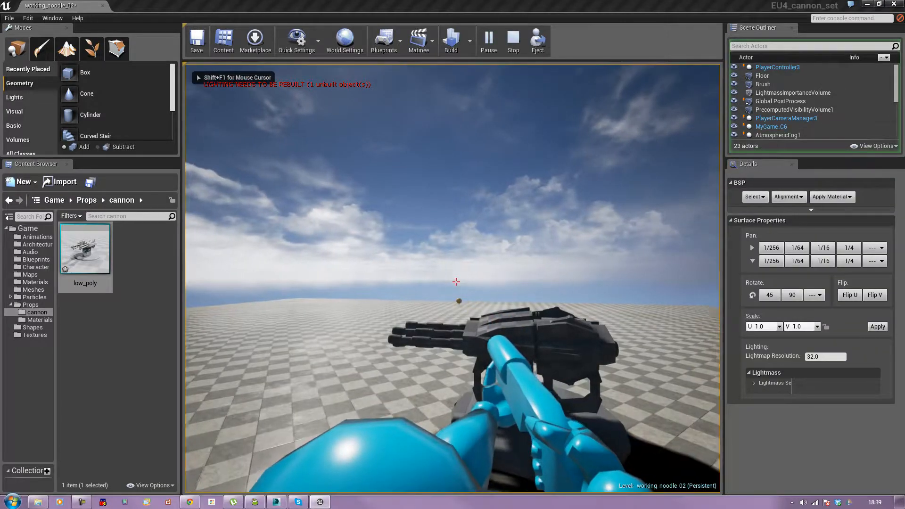
key(s)
key(a)
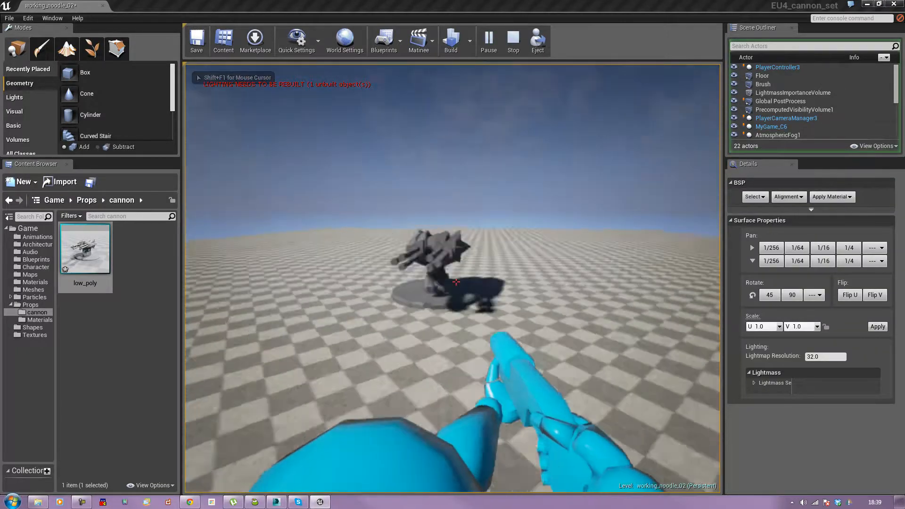
key(w)
key(d)
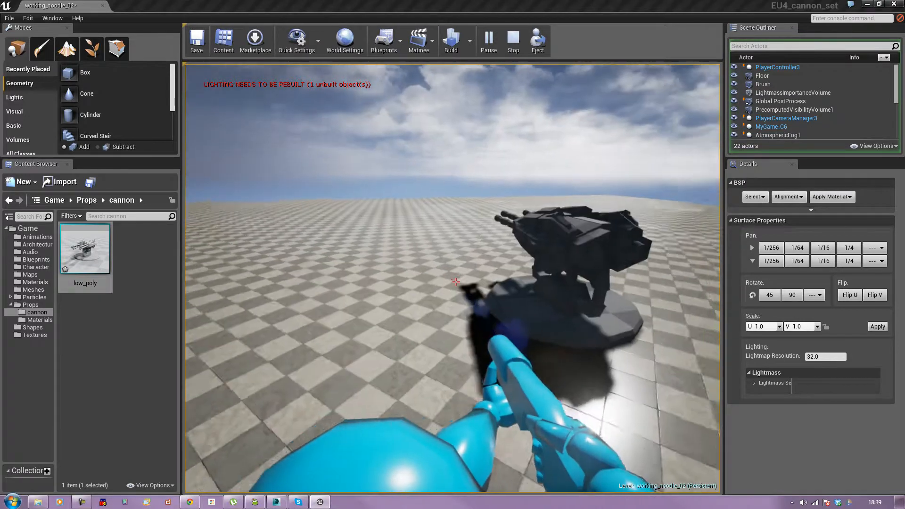
key(s)
key(a)
click(456, 282)
click(456, 282)
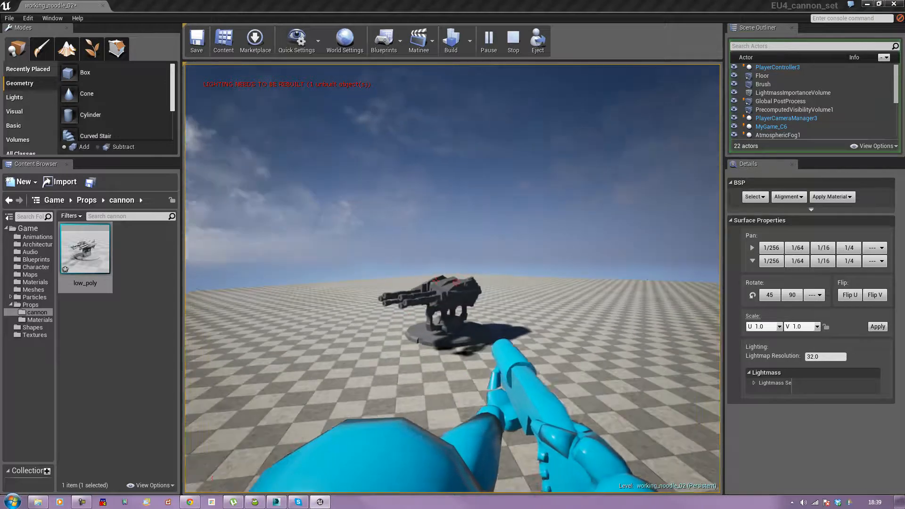
key(Escape)
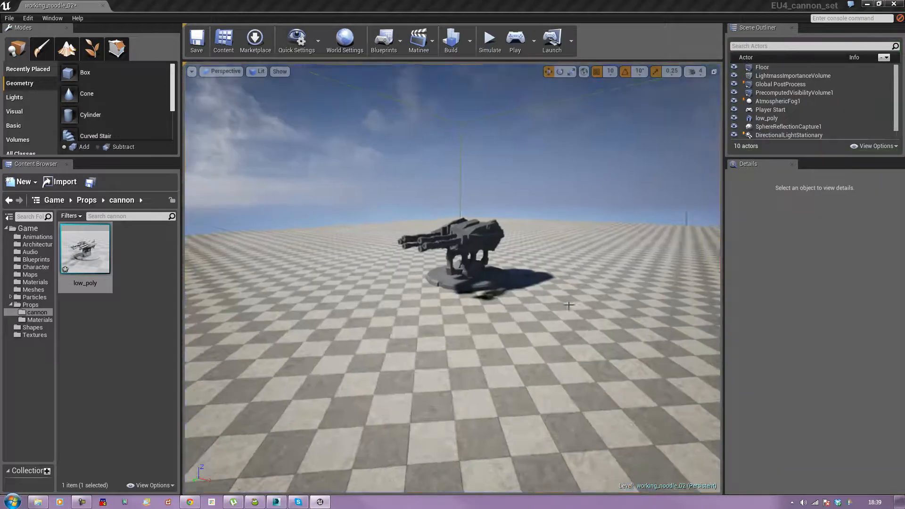
Step: Delete the placed cannon from the level
click(490, 243)
key(Delete)
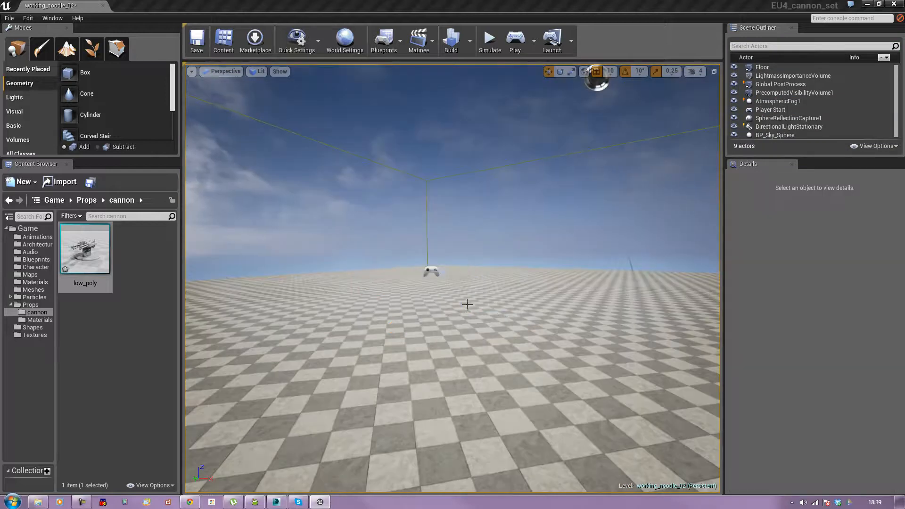
Step: Open the low_poly static mesh in the mesh editor
click(75, 264)
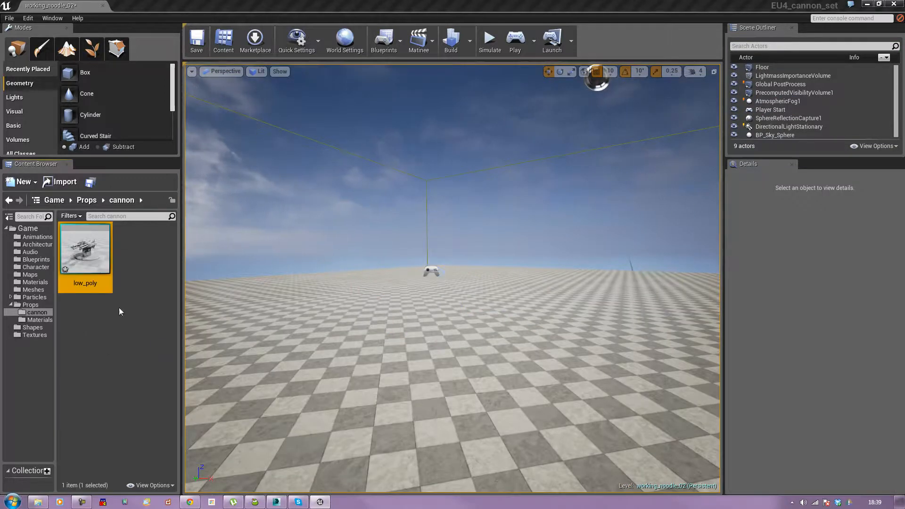
double_click(76, 264)
drag(549, 248, 540, 269)
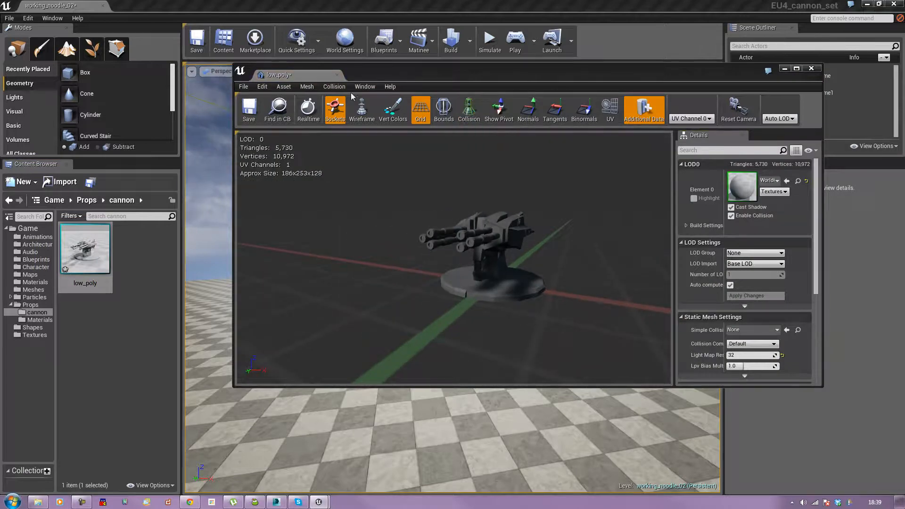
Step: Add 18DOP simplified collision to the mesh and show collision in the preview
click(334, 87)
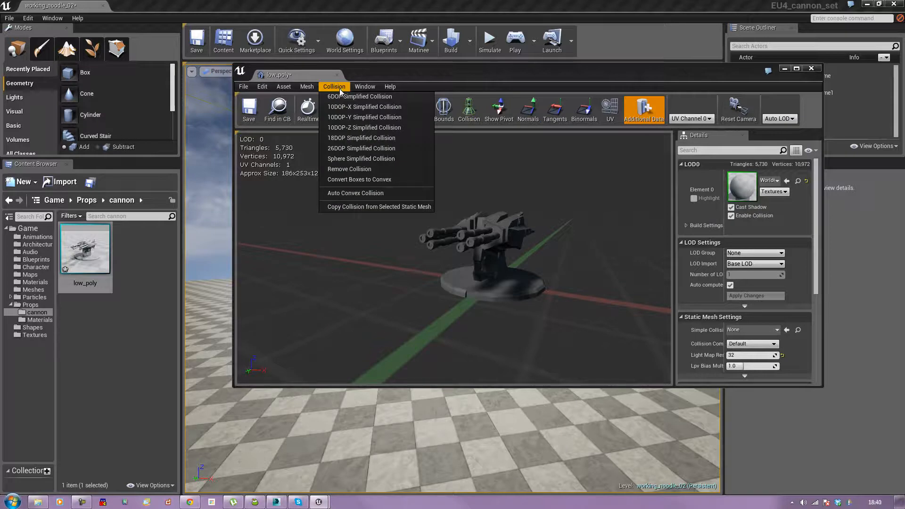
click(352, 138)
click(469, 109)
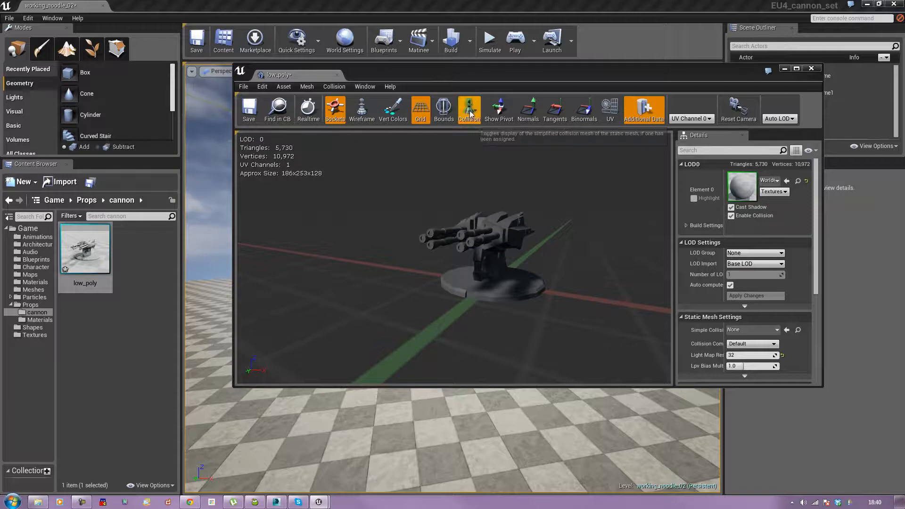
drag(529, 245, 518, 262)
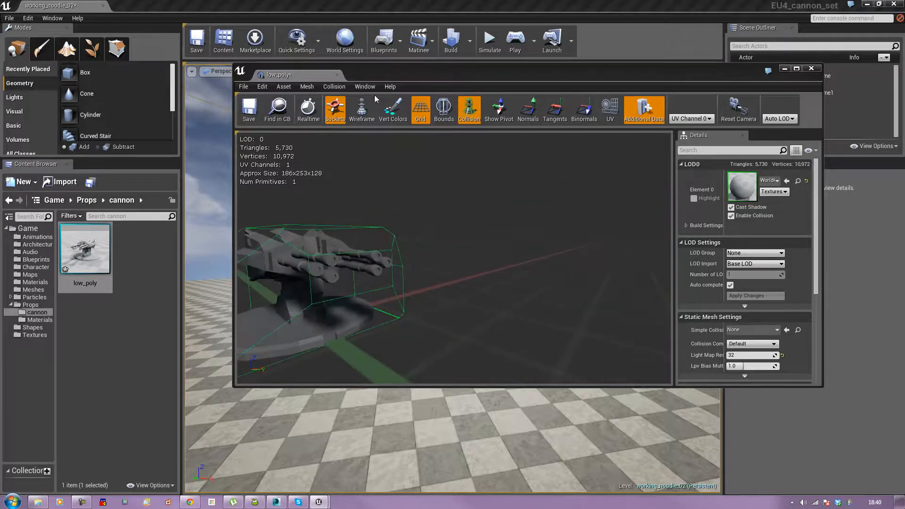
Step: Replace the mesh's collision with 26DOP simplified collision
click(332, 89)
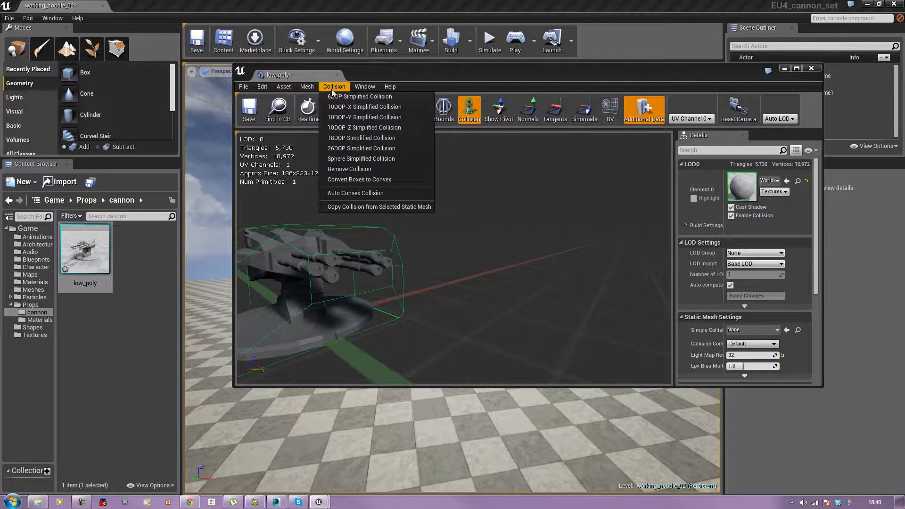
click(349, 150)
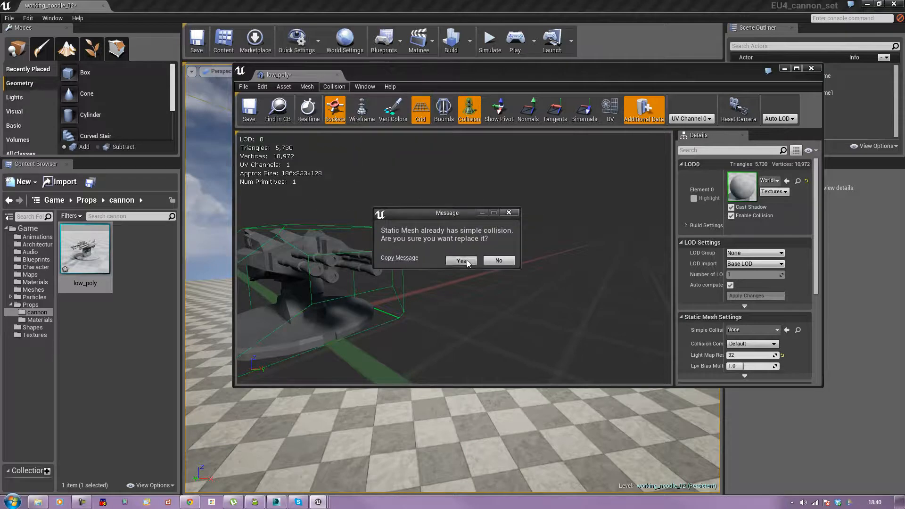
click(460, 261)
drag(459, 264, 501, 278)
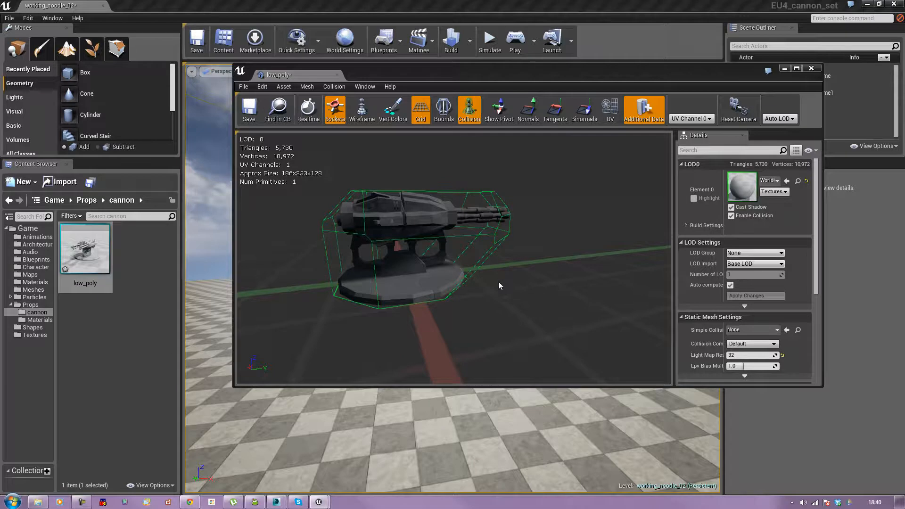
Step: Toggle the UV, binormal, tangent and normal displays on and off in the preview
click(613, 113)
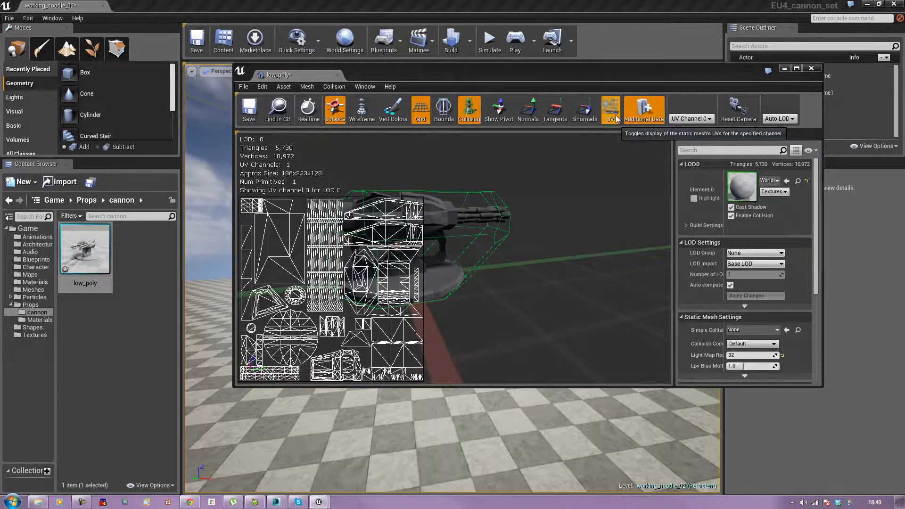
click(613, 114)
click(580, 113)
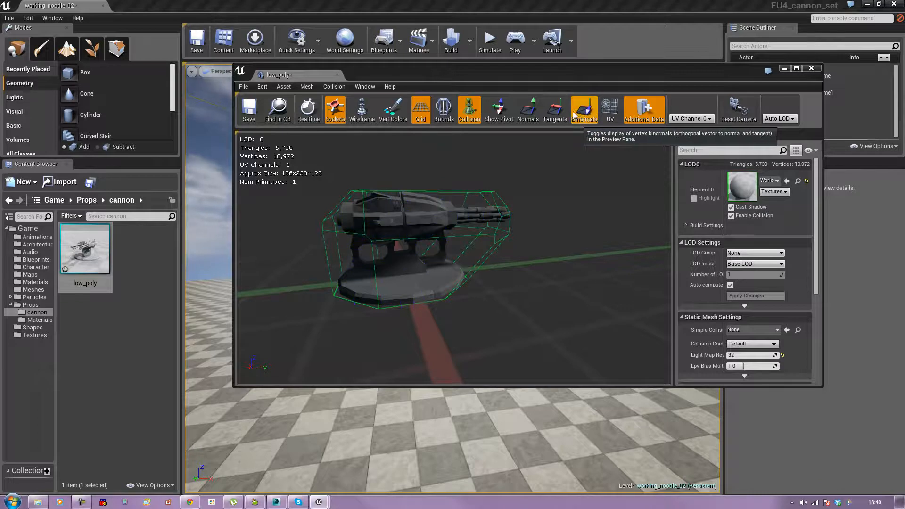
click(580, 114)
click(556, 110)
click(555, 110)
click(529, 107)
click(532, 106)
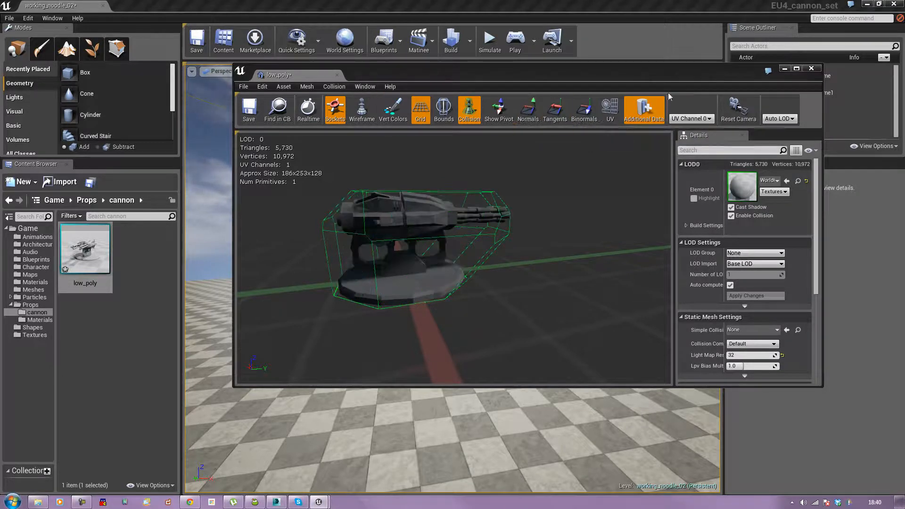
drag(660, 72, 610, 72)
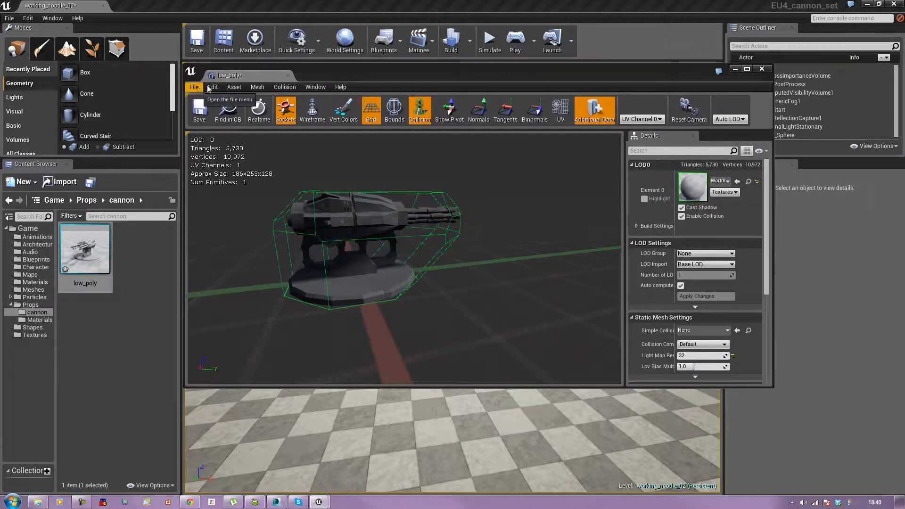
drag(573, 78, 583, 54)
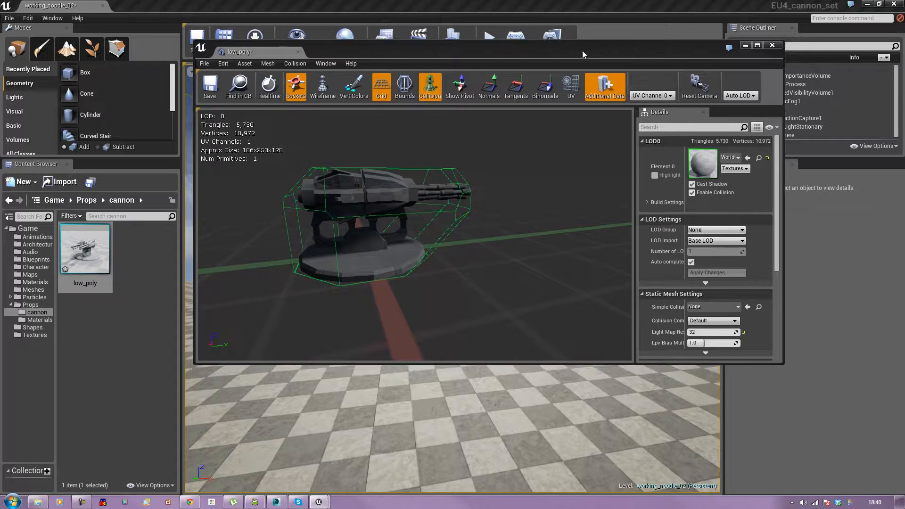
click(274, 66)
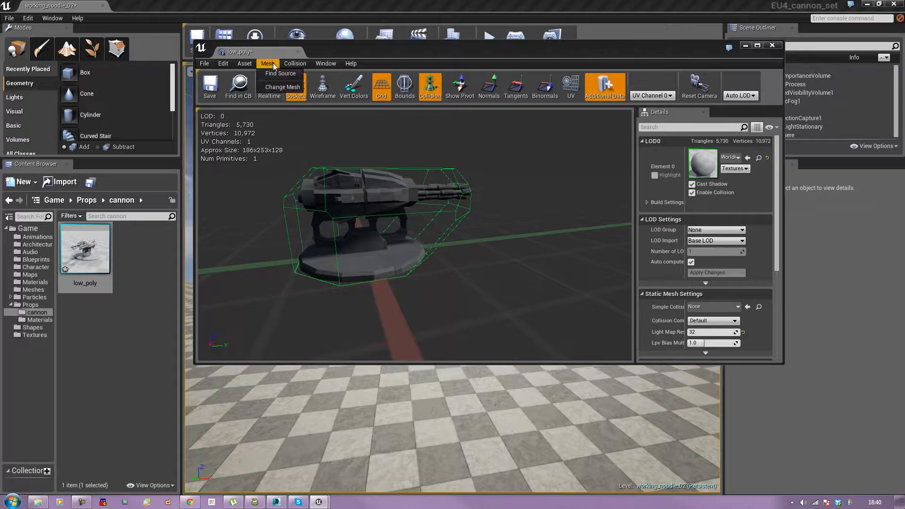
click(245, 63)
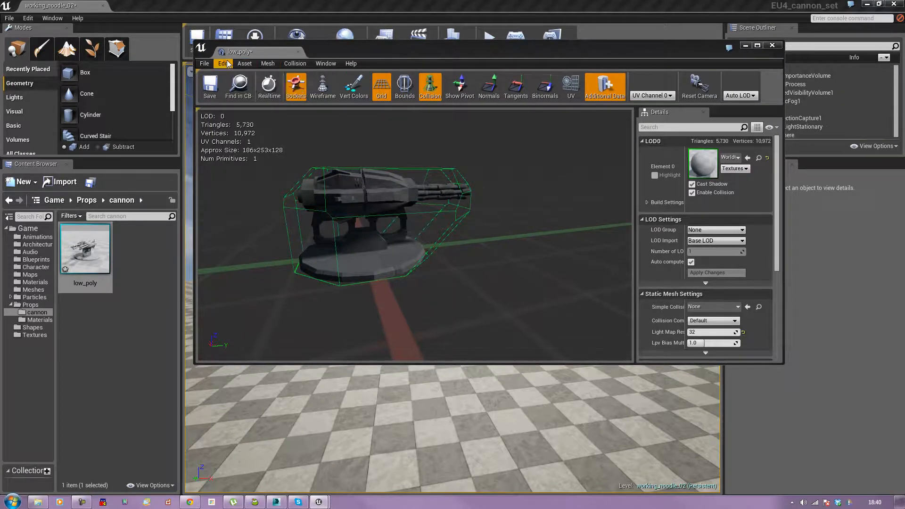
click(228, 64)
click(327, 66)
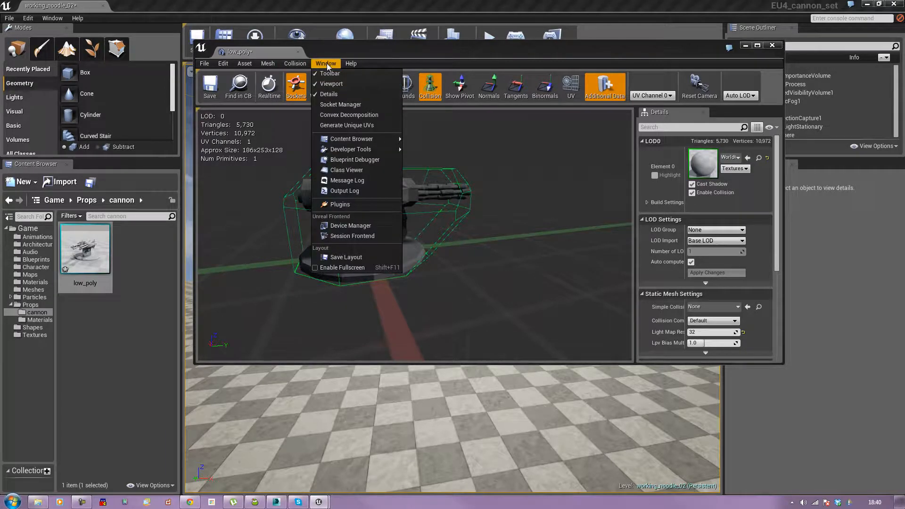
Step: Generate unique UVs for the mesh into a new UV channel, limiting maximum stretching to 0.5 with chart spacing 1.0
click(344, 125)
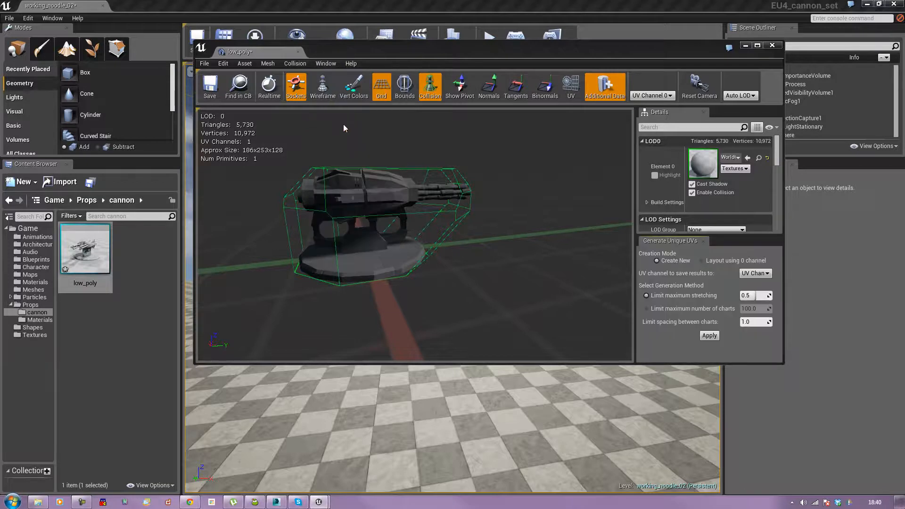
click(760, 276)
click(757, 289)
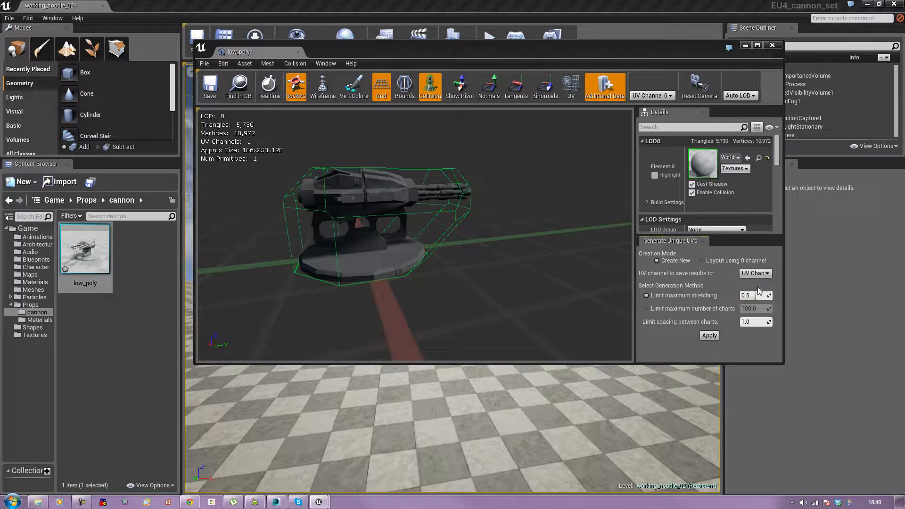
click(710, 336)
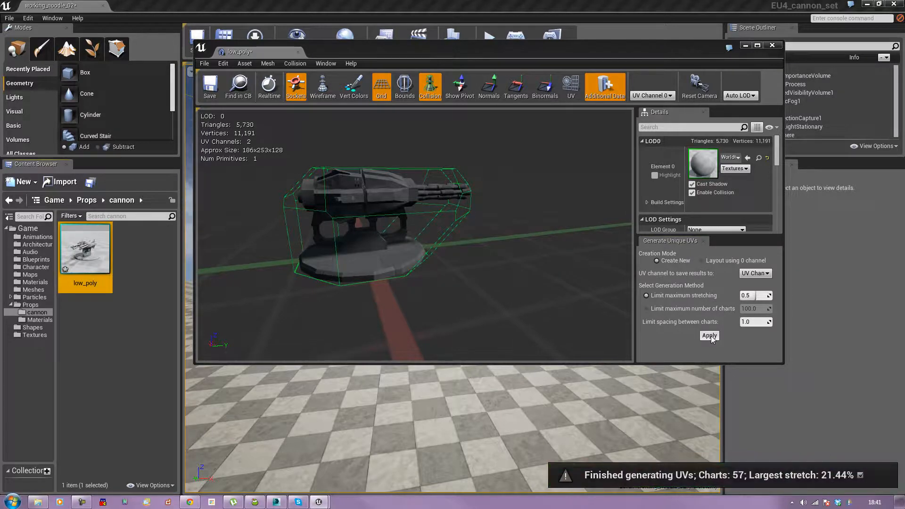
Step: Display the mesh's UV layouts for UV channel 1 and UV channel 0 in the preview, then hide the UV display
click(573, 93)
click(645, 96)
click(646, 111)
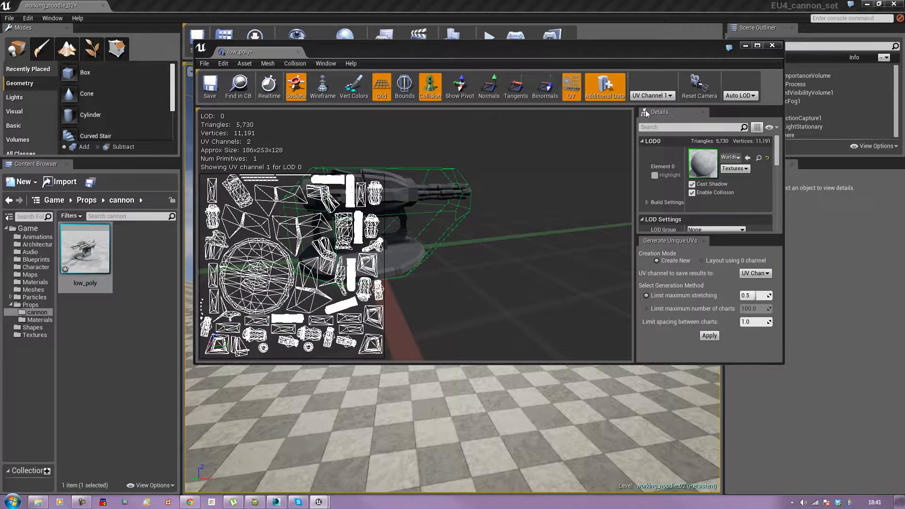
click(645, 96)
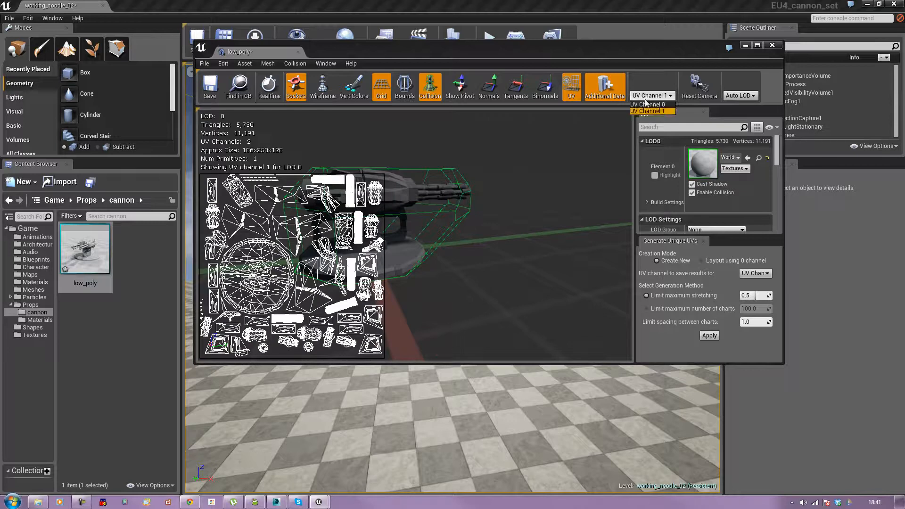
click(647, 105)
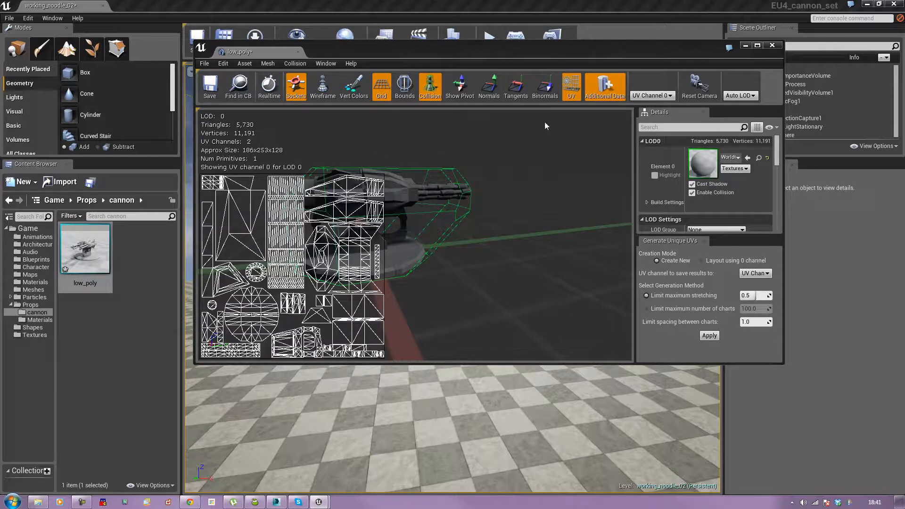
click(572, 86)
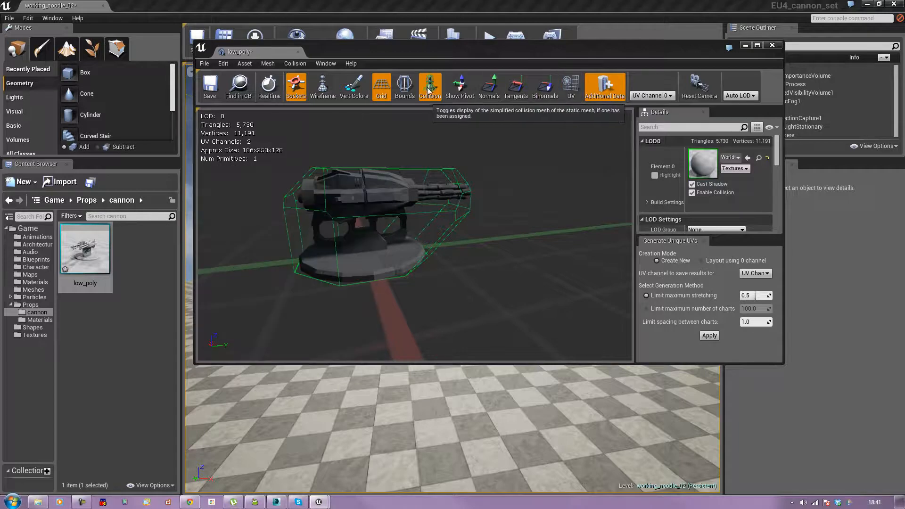
Step: Hide collision and grid in the preview, inspect the cannon, and close the static mesh editor
click(430, 86)
click(383, 94)
click(383, 94)
drag(401, 189, 509, 187)
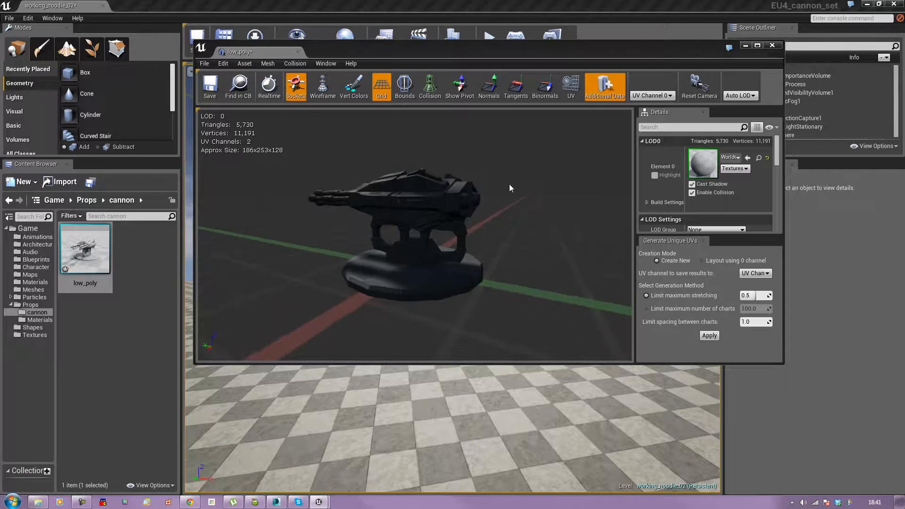
click(772, 45)
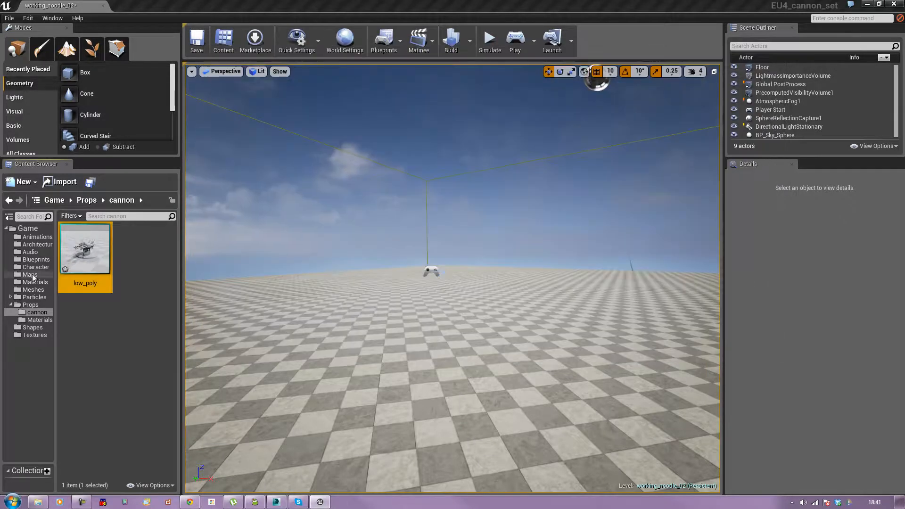
Step: Create a new folder named cannon inside the Materials folder
click(36, 283)
right_click(29, 283)
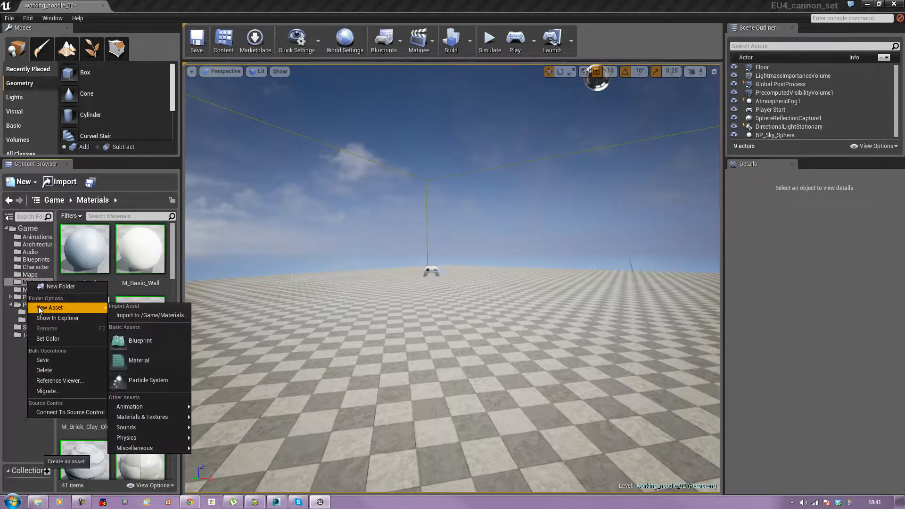
click(46, 287)
text(cannon)
key(Return)
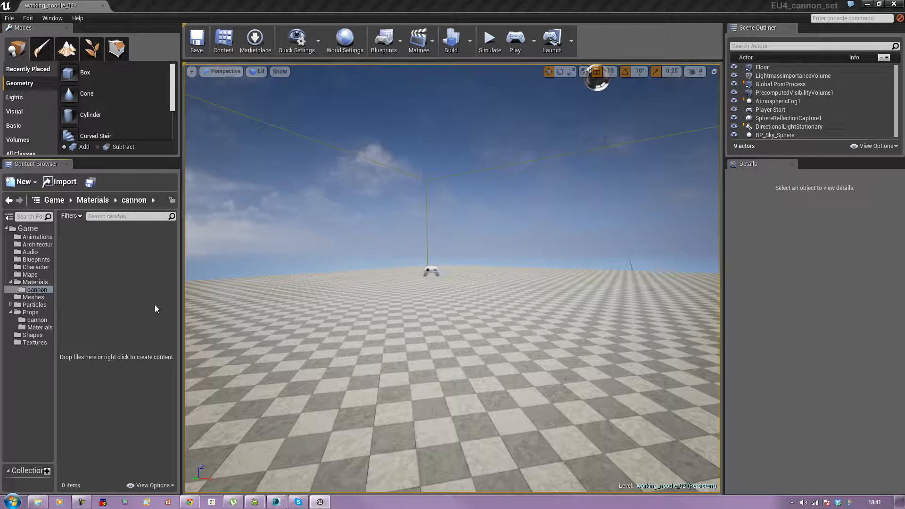
Step: Create a new material named cannon_material in the Materials/cannon folder
right_click(97, 263)
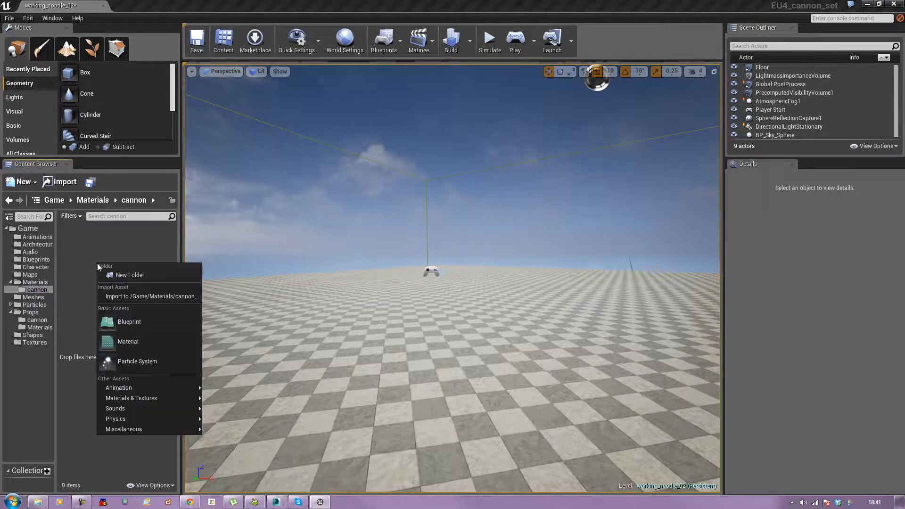
click(134, 342)
text(cannon)
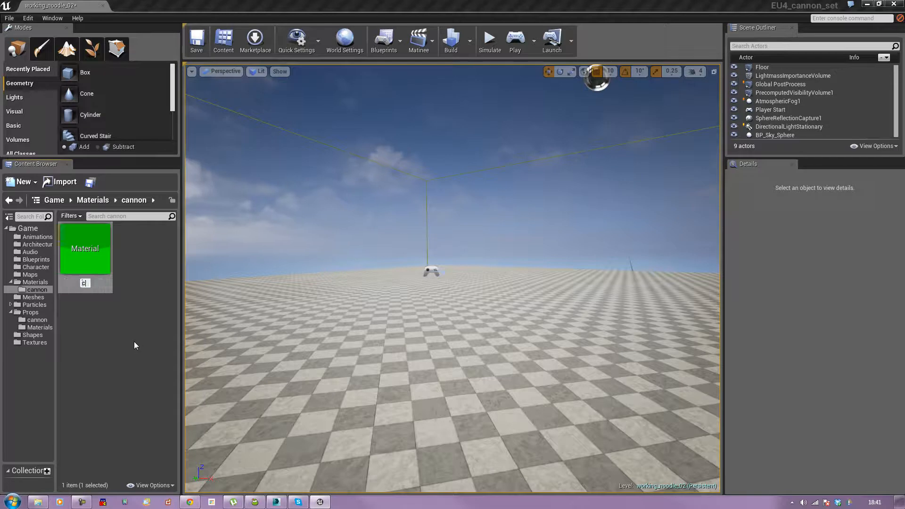
text(terial)
key(Return)
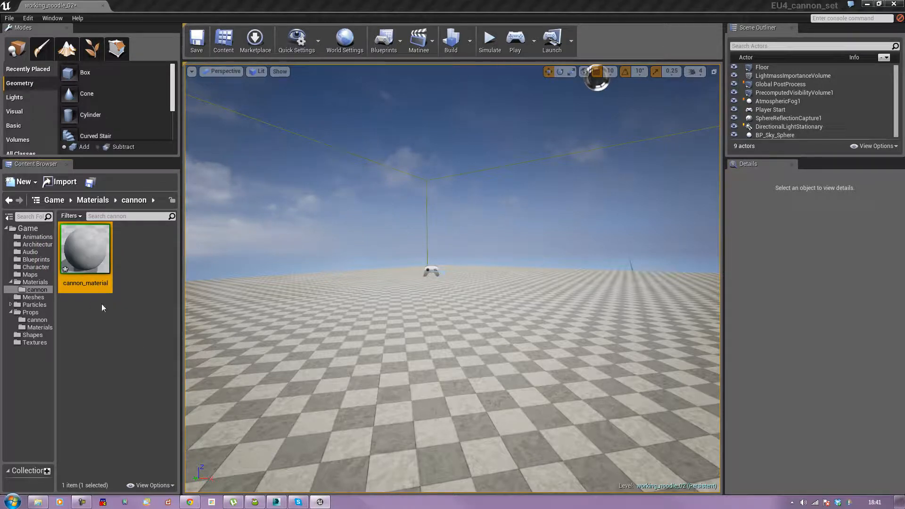
Step: Open cannon_material in the material editor and arrange its window
double_click(102, 243)
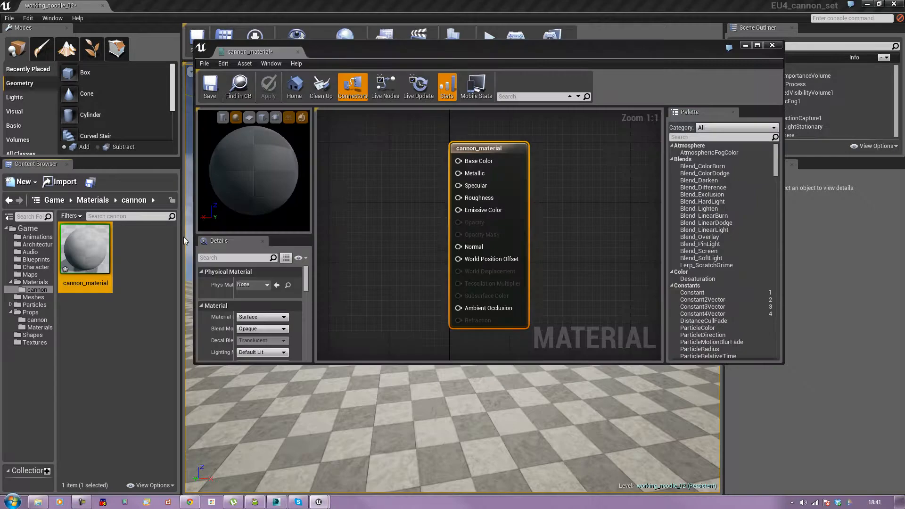
click(758, 45)
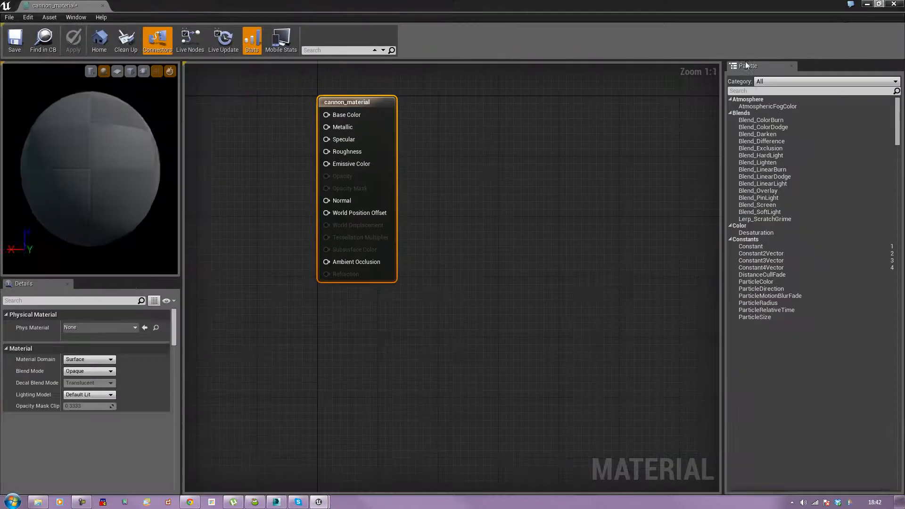
drag(480, 233, 516, 252)
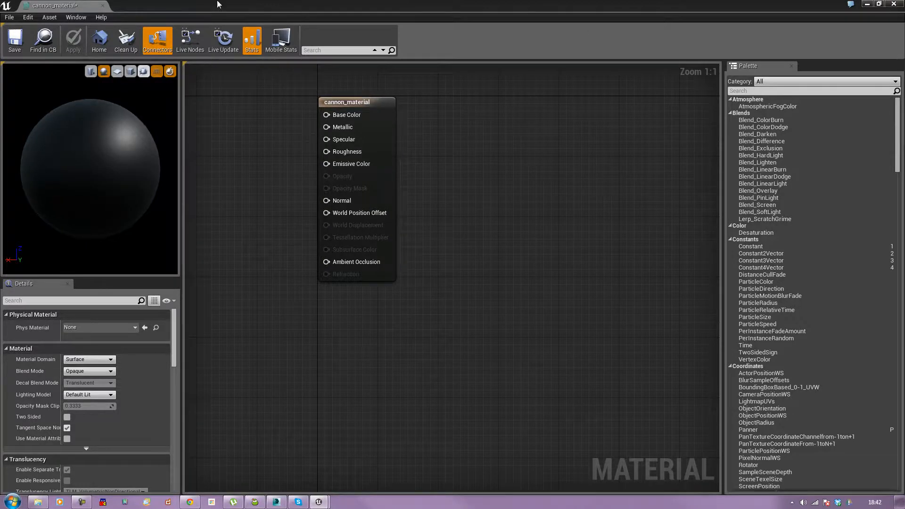
drag(218, 3, 707, 109)
Step: Set the low_poly cannon mesh from Props/cannon as the material's preview mesh and inspect it
click(33, 320)
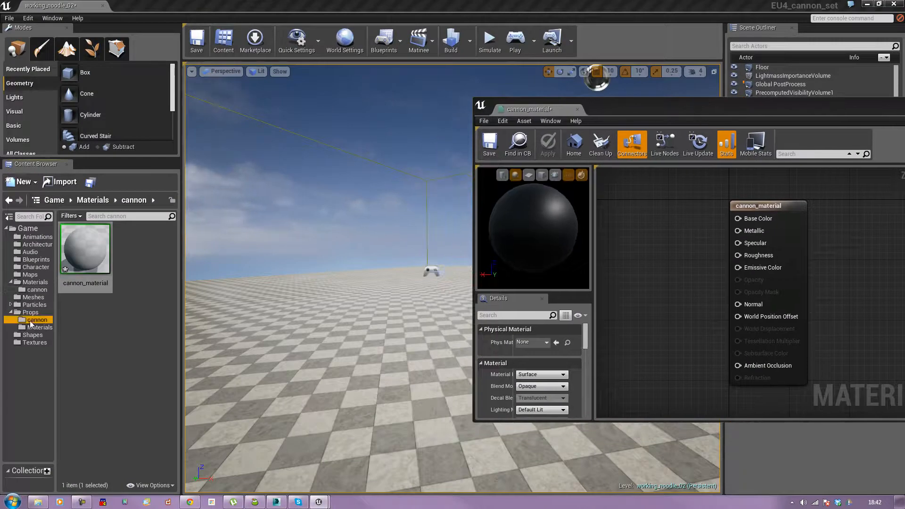
click(92, 252)
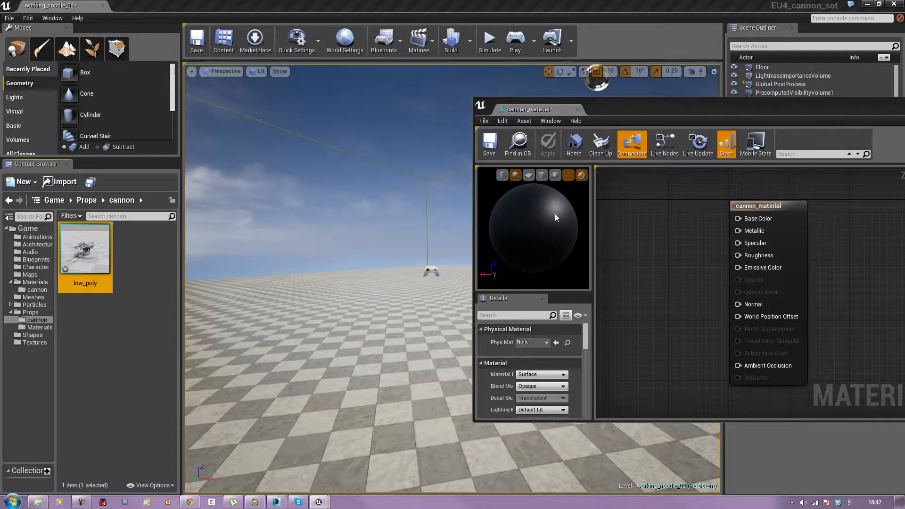
click(555, 176)
mouse_move(539, 208)
mouse_down()
mouse_move(539, 193)
mouse_move(543, 223)
mouse_up()
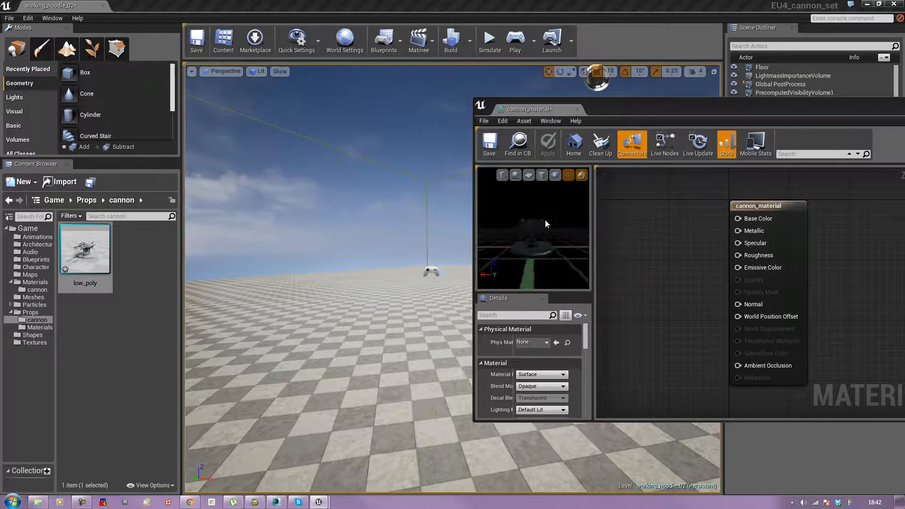
mouse_move(547, 254)
mouse_down()
mouse_move(547, 240)
mouse_move(547, 254)
mouse_move(623, 253)
mouse_move(556, 254)
mouse_up()
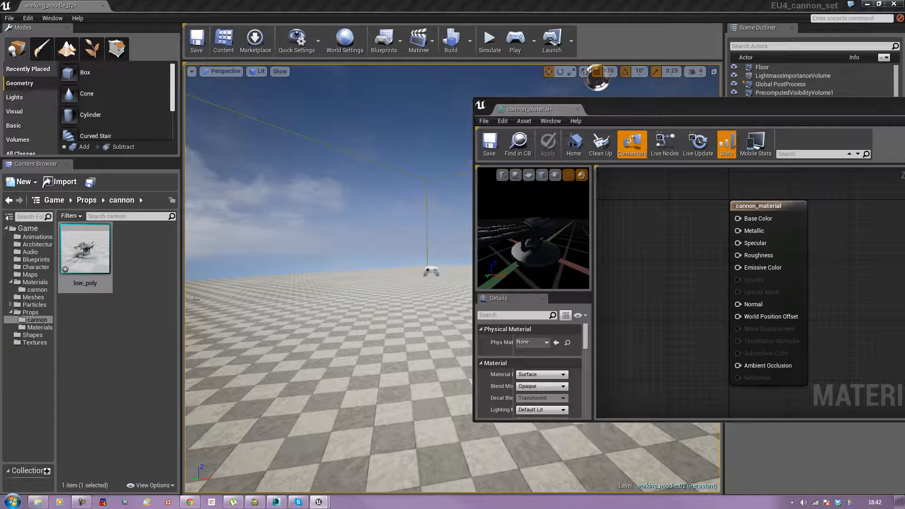
Step: Save the cannon_material and close the material editor
click(488, 145)
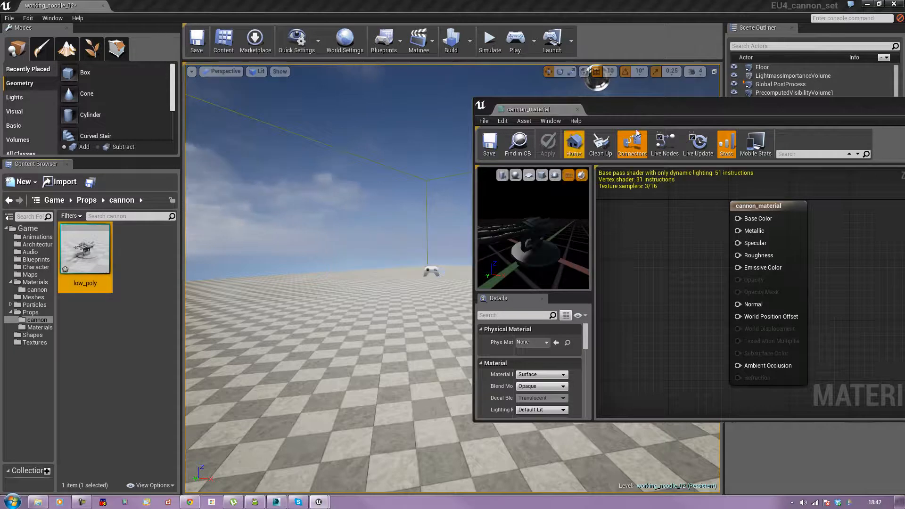
drag(652, 116, 426, 113)
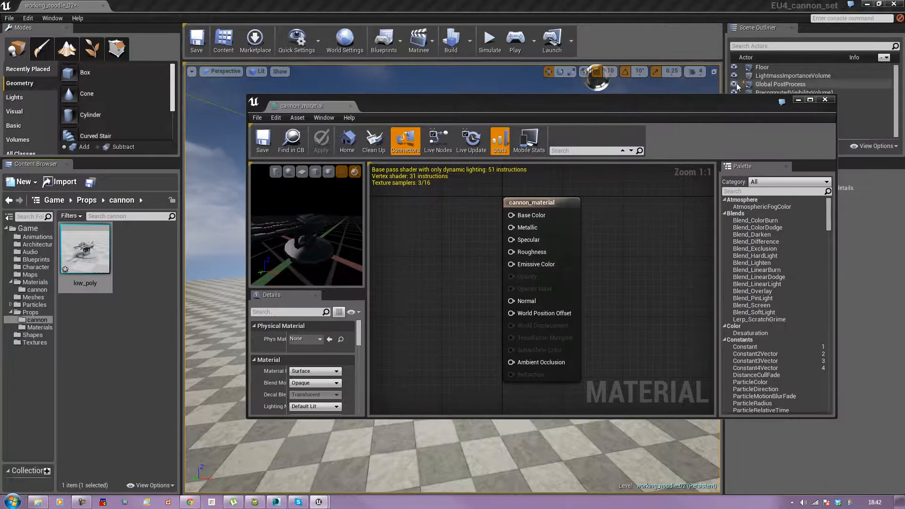
click(826, 100)
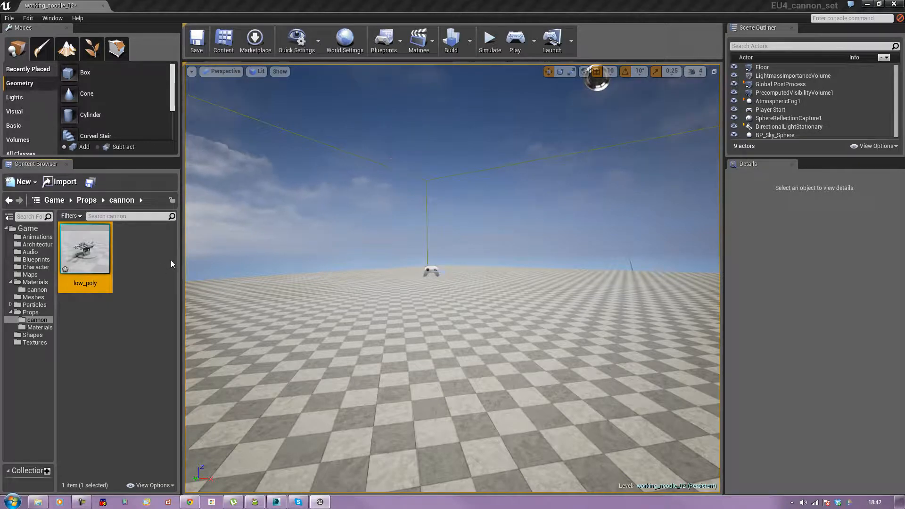
Step: Switch to Adobe Photoshop CS5 and start opening a file
key(super)
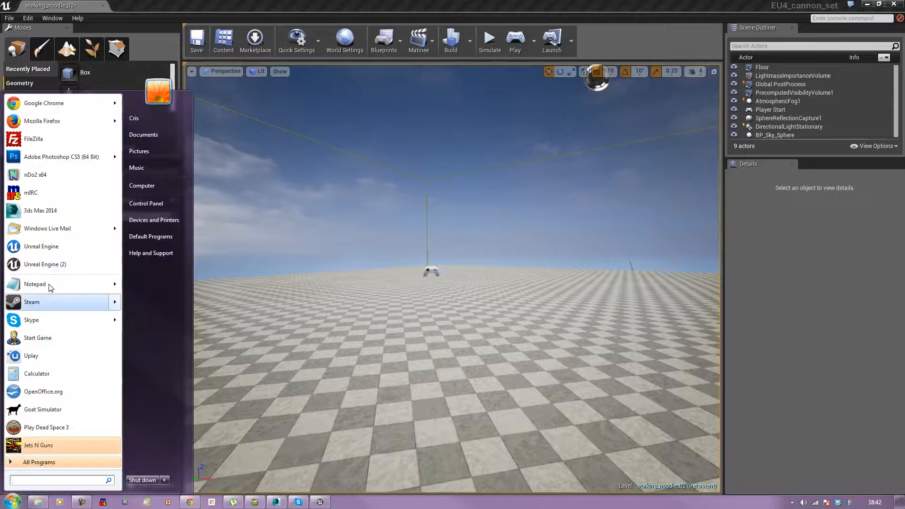
click(59, 160)
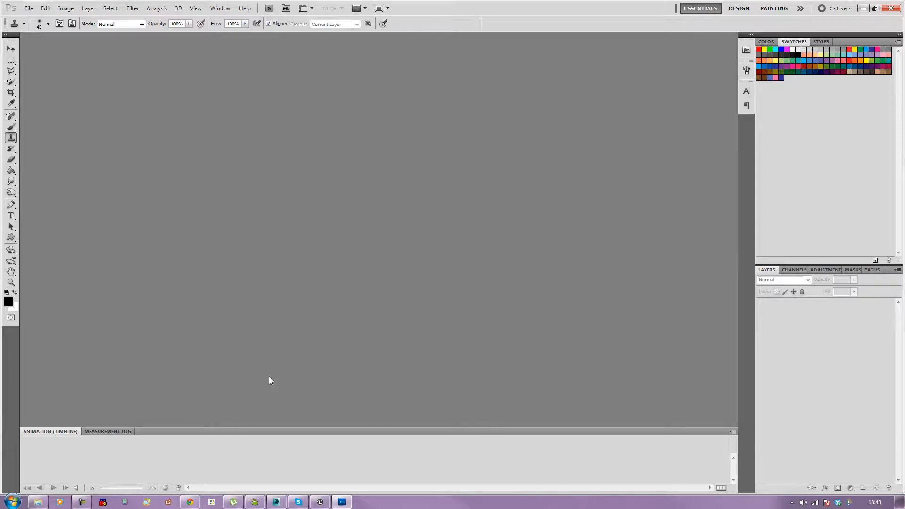
click(29, 9)
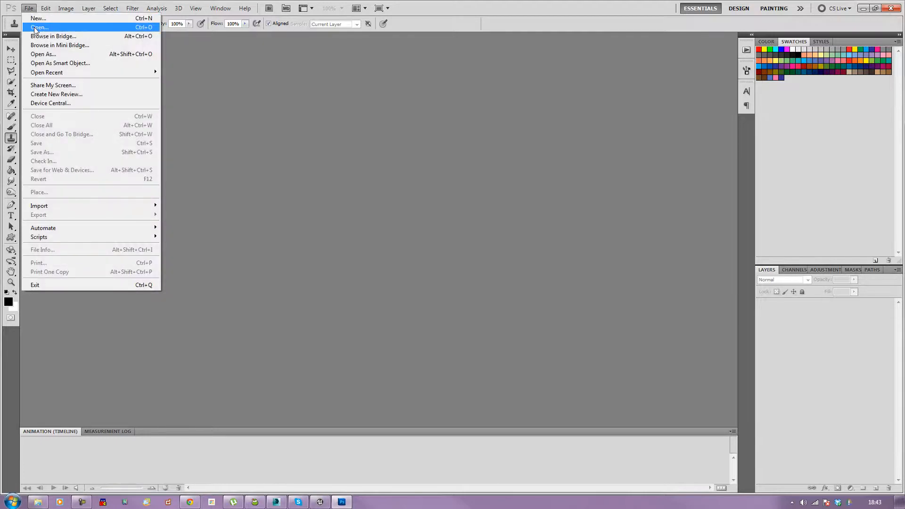
click(40, 26)
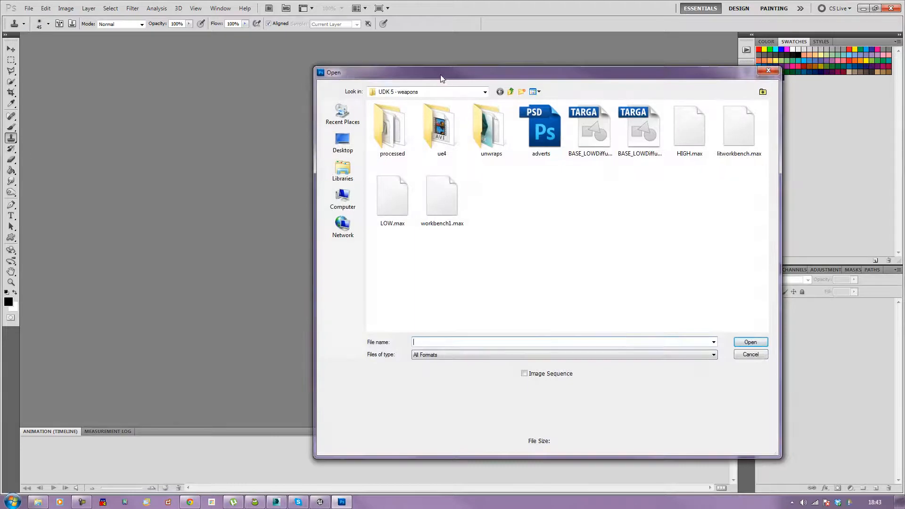
Step: Open the BASE_LOWDiffuseMap texture from the UDK 5 - weapons folder
drag(445, 79, 303, 38)
double_click(354, 92)
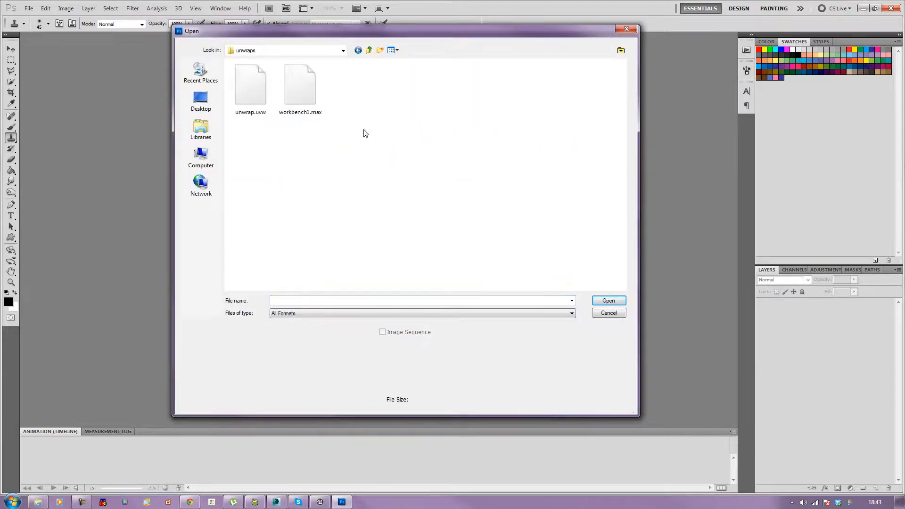
click(369, 50)
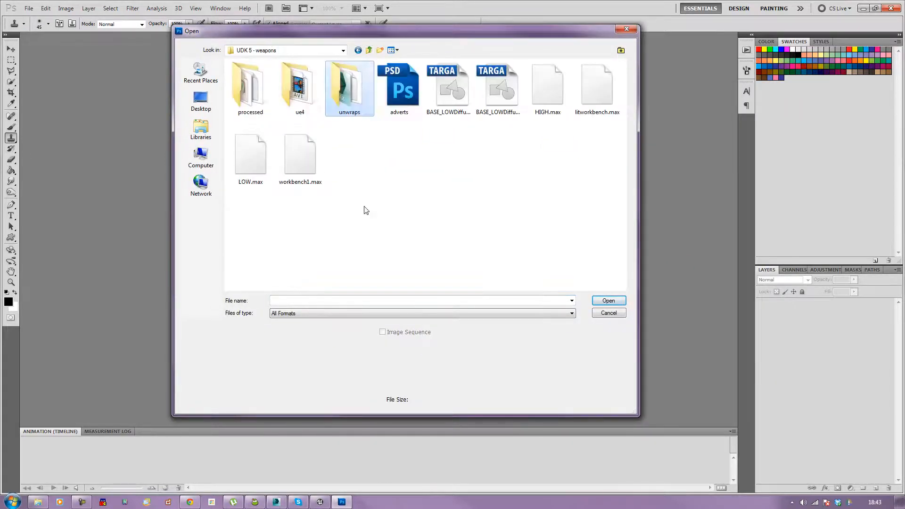
click(446, 82)
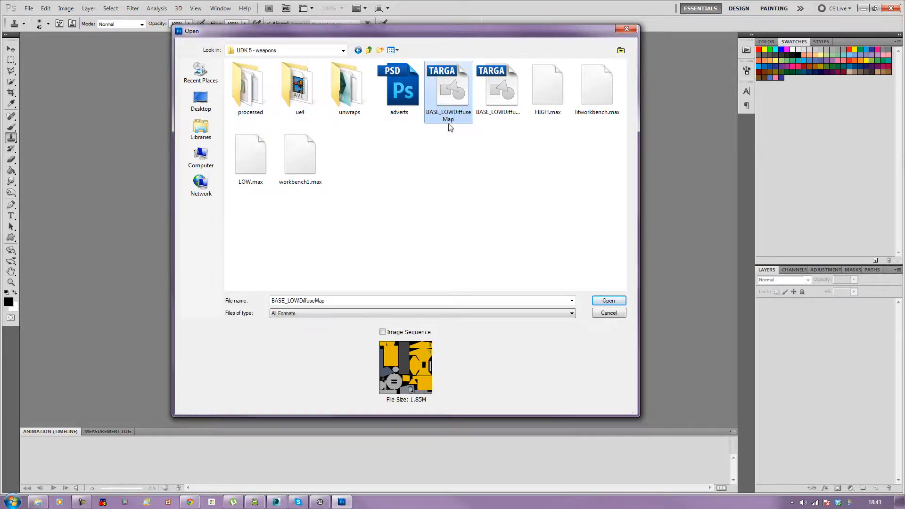
click(476, 94)
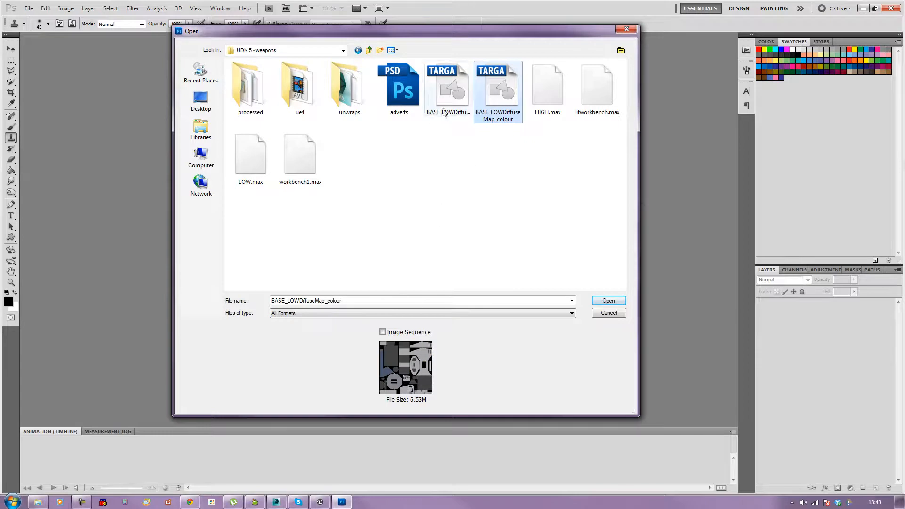
ctrl+click(450, 89)
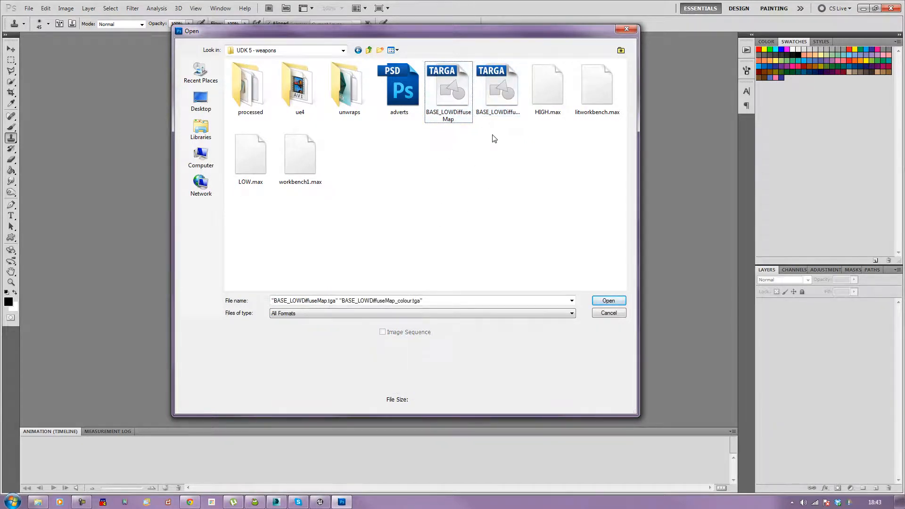
click(494, 77)
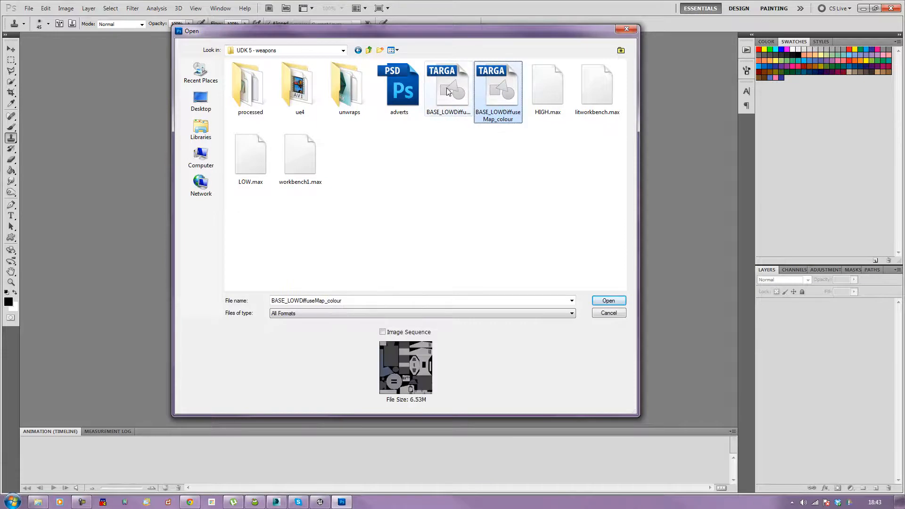
ctrl+click(446, 88)
click(605, 300)
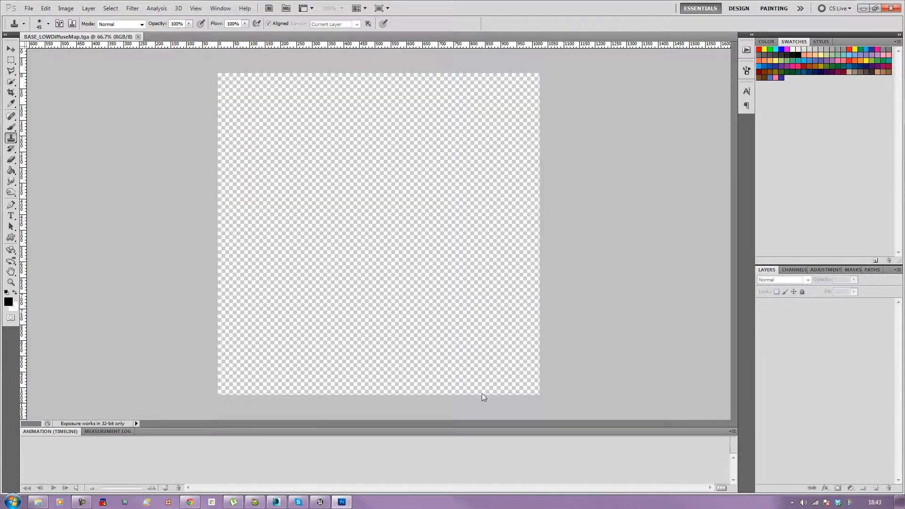
Step: Switch to 3ds Max and import the dDo.fbx swatches file from the Quixel dDo swatches folder
click(277, 502)
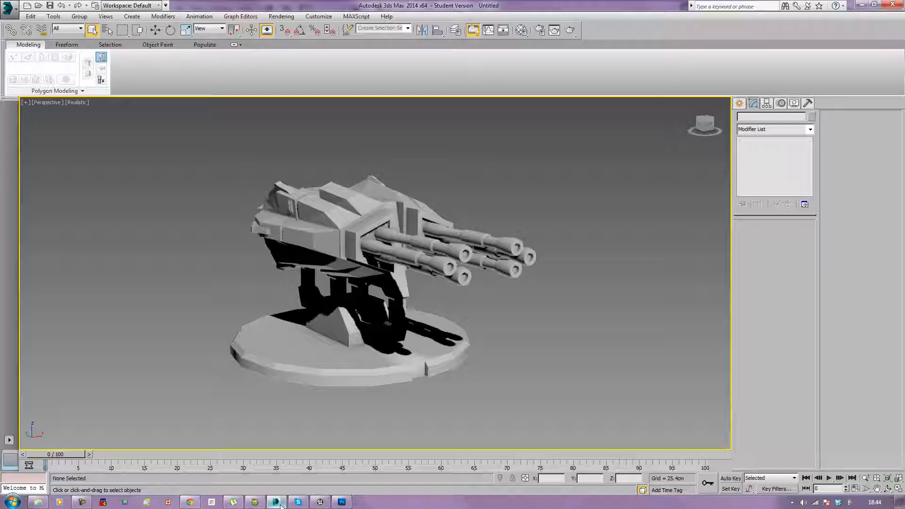
click(9, 8)
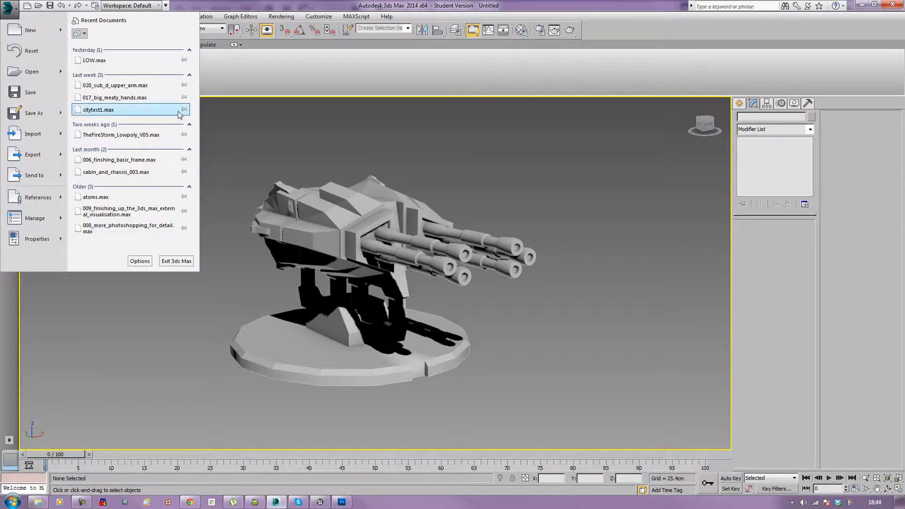
click(34, 135)
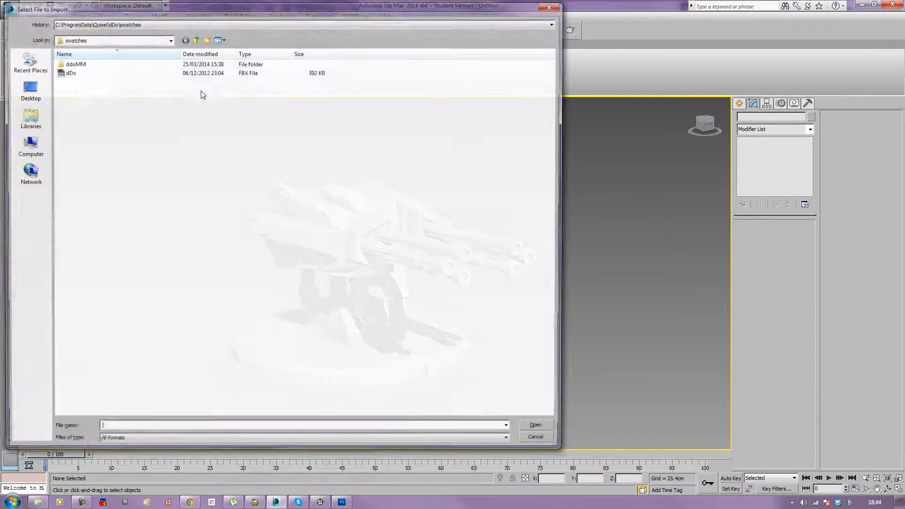
double_click(88, 72)
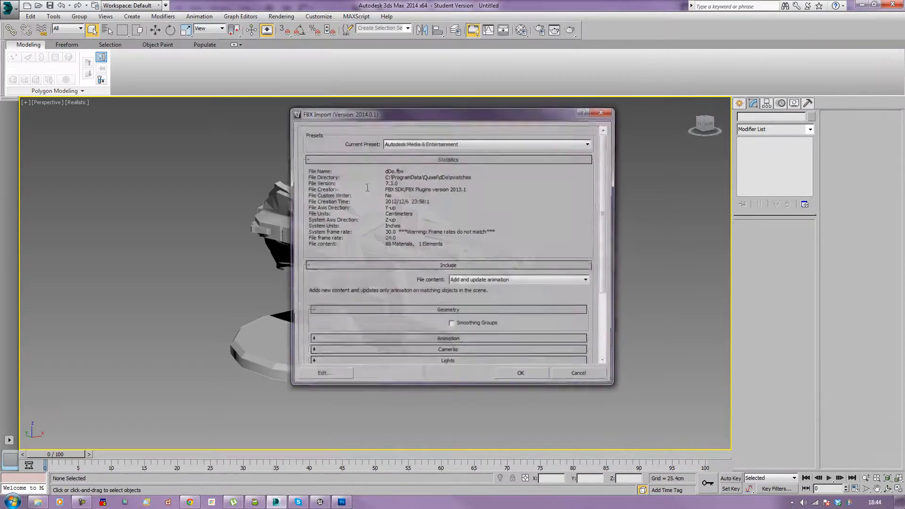
click(532, 376)
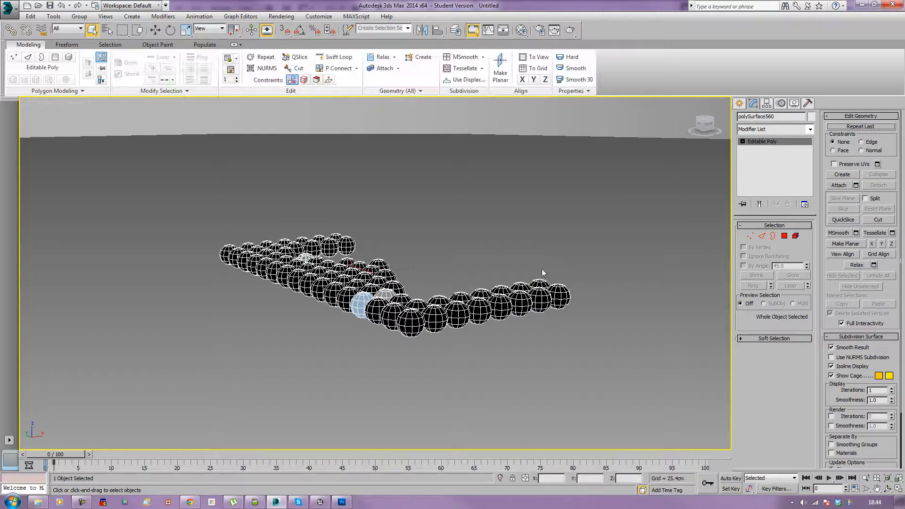
Step: Select the imported swatch object and inspect its swatch materials in the Material Editor
right_click(542, 270)
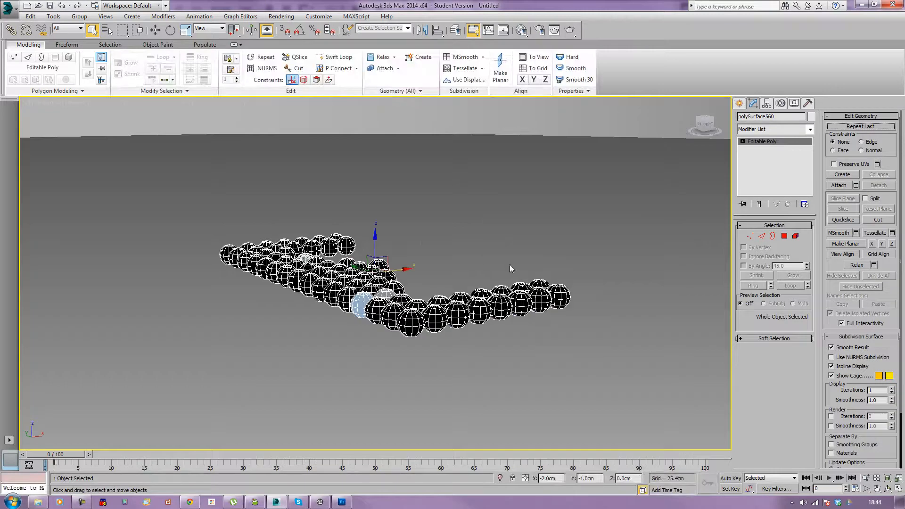
click(545, 275)
click(459, 218)
click(400, 284)
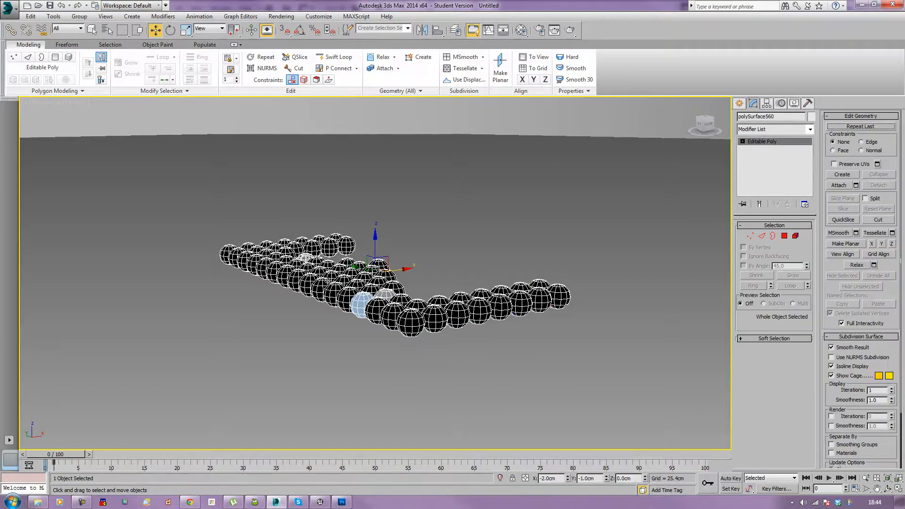
key(m)
click(607, 115)
click(591, 81)
click(618, 80)
click(655, 80)
click(592, 112)
click(561, 112)
click(646, 116)
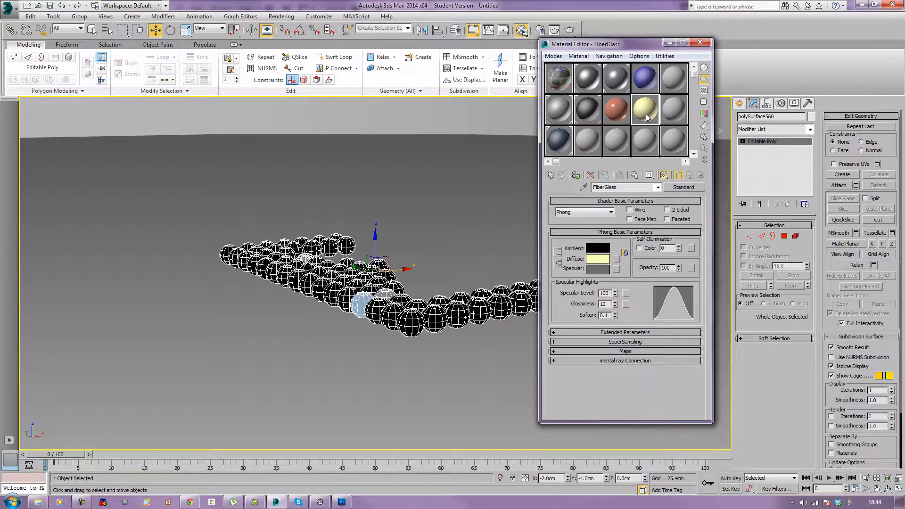
click(701, 43)
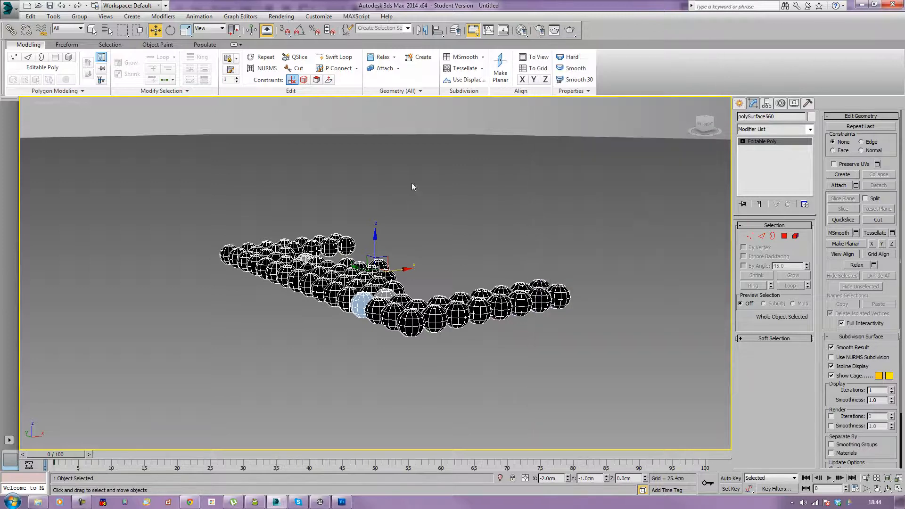
Step: Open the recent LOW.max cannon scene and turn on edged faces in the viewport
click(8, 8)
click(102, 64)
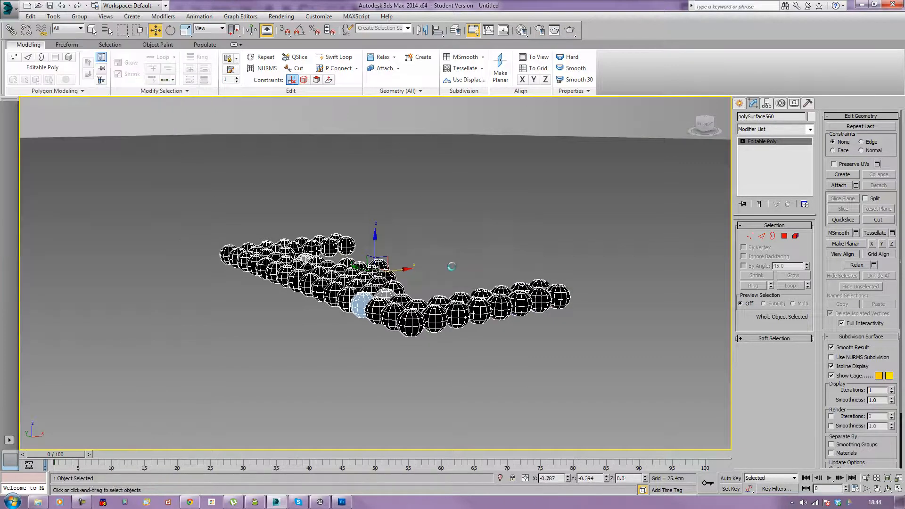
click(452, 267)
right_click(340, 248)
click(386, 258)
scroll(494, 260, down, 3)
key(F4)
mouse_move(357, 270)
mouse_down()
mouse_move(389, 269)
mouse_move(362, 270)
mouse_up()
scroll(388, 269, up, 2)
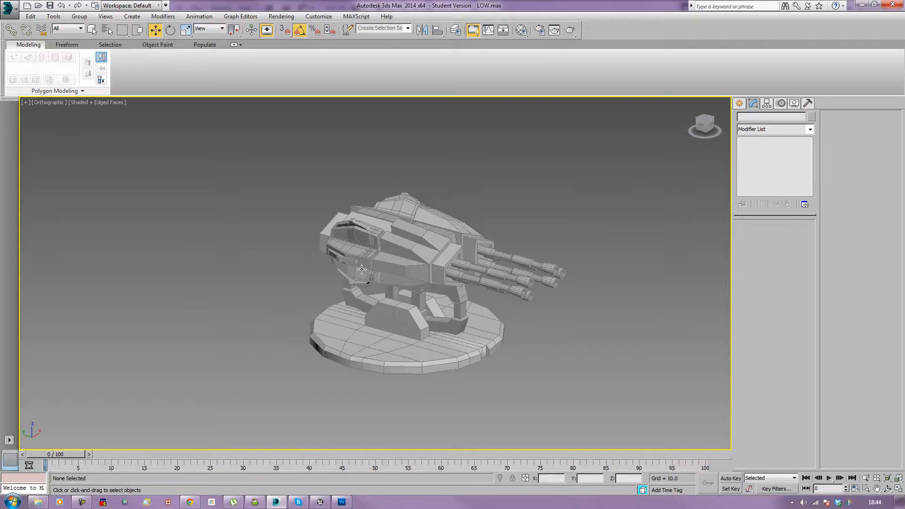
Step: Open the Render To Texture dialog, review its bake settings, and close it
key(0)
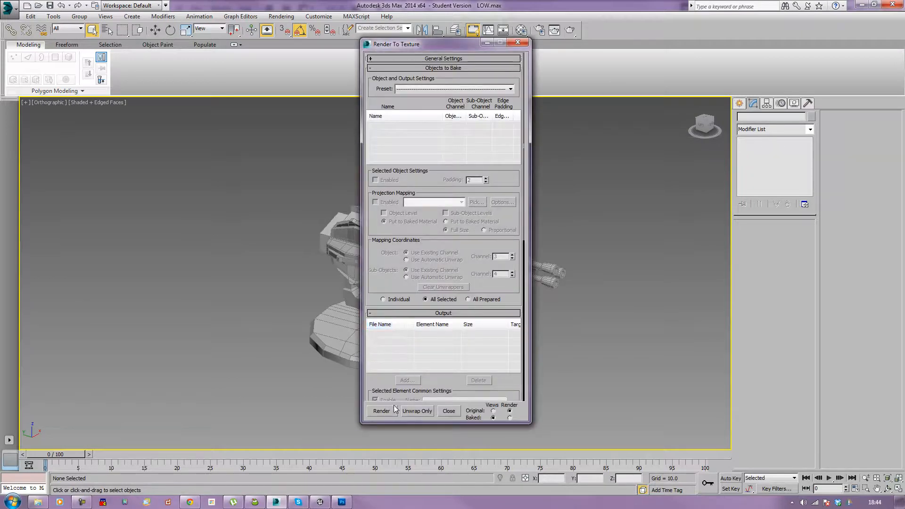
drag(441, 381, 437, 305)
click(518, 43)
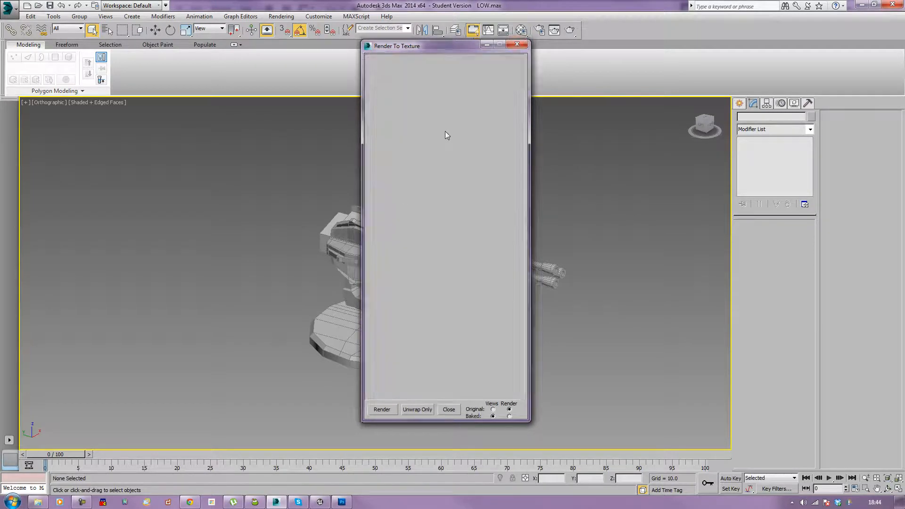
Step: Switch to Photoshop and compare the BASE_LOWDiffuseMap_colour and BASE_LOWDiffuseMap documents
click(342, 502)
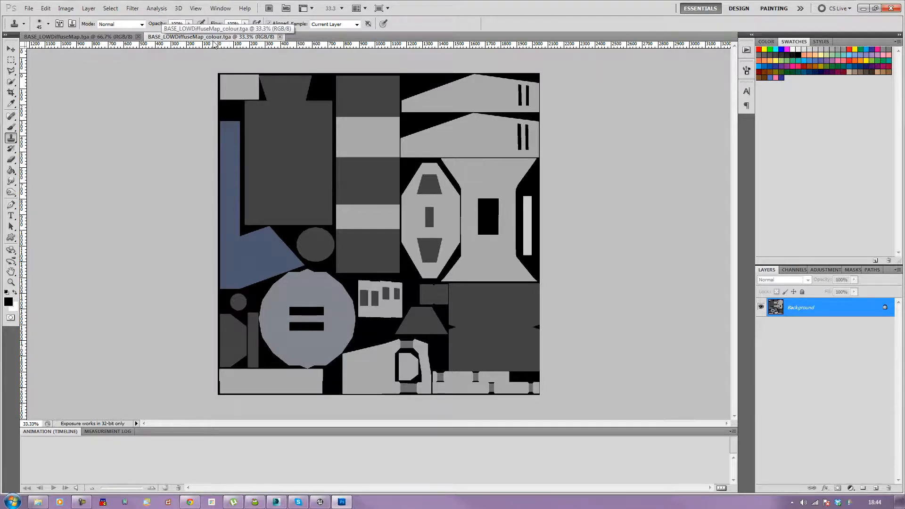
click(125, 37)
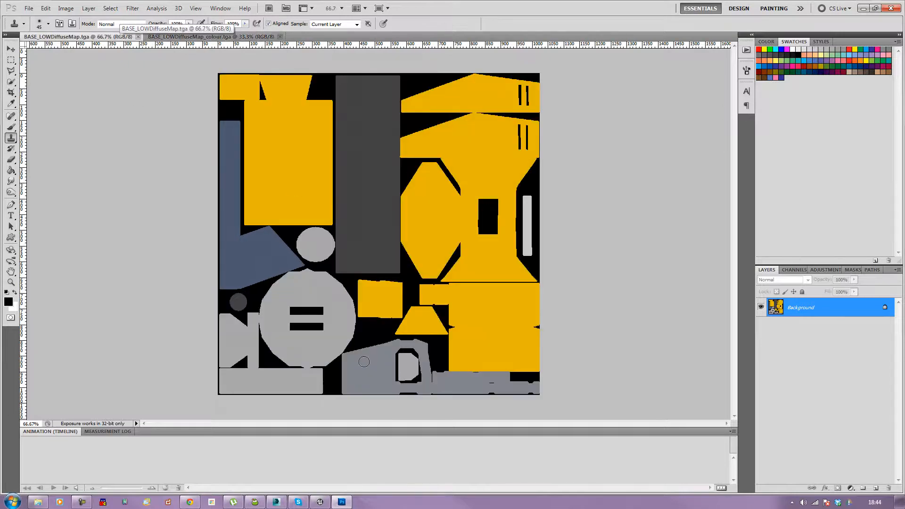
click(138, 36)
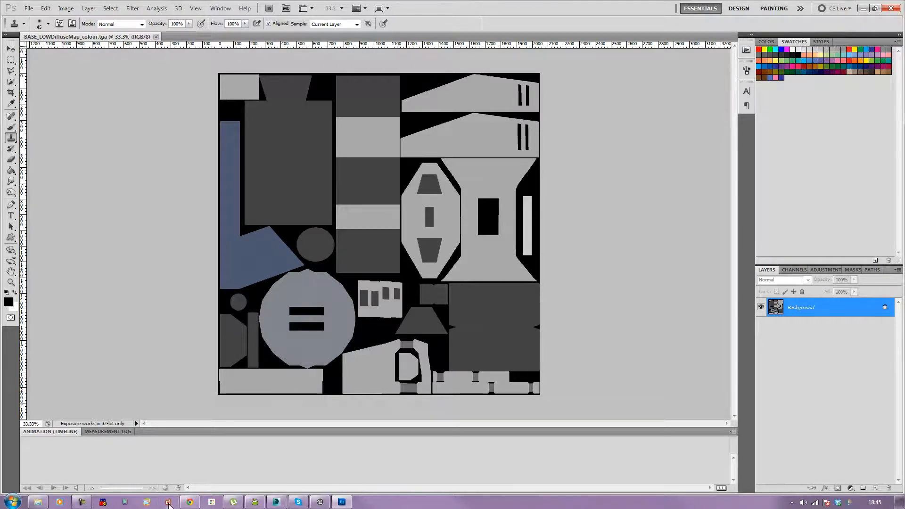
Step: Launch the dDo panel and place it beside the canvas
click(169, 503)
drag(330, 128, 117, 116)
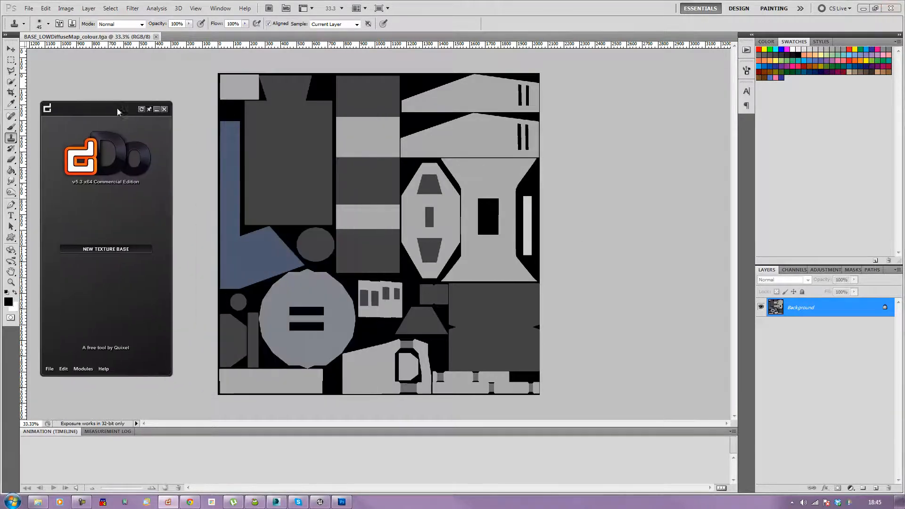
Step: Open BASE_LOWCompleteMap, BASE_LOWDiffuseMap, BASE_LOWNormalsMap and BASE_LOWNormalsMap_max from the processed game asset files folder
click(29, 8)
click(35, 28)
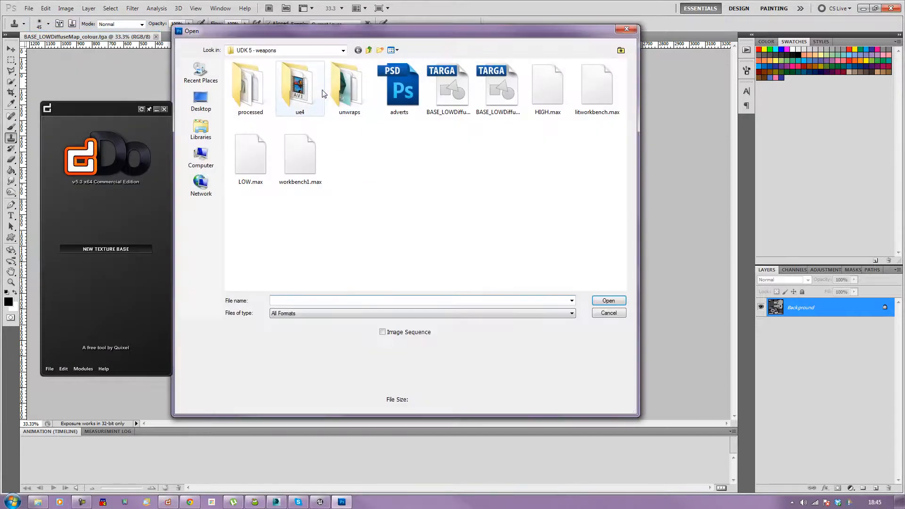
double_click(249, 90)
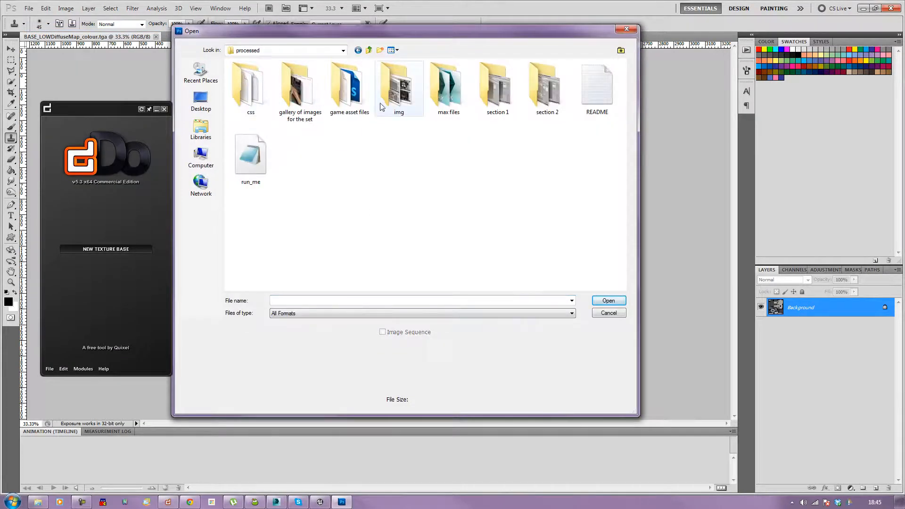
double_click(348, 90)
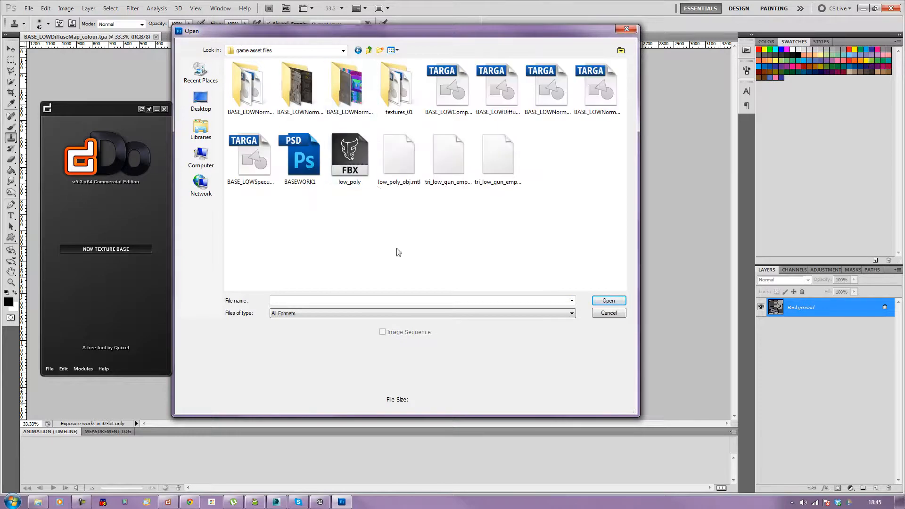
click(457, 88)
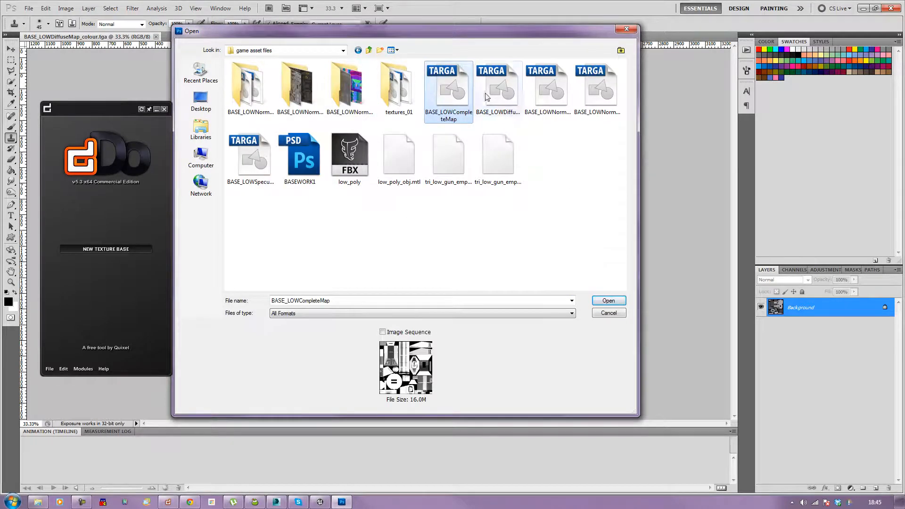
click(499, 90)
click(548, 89)
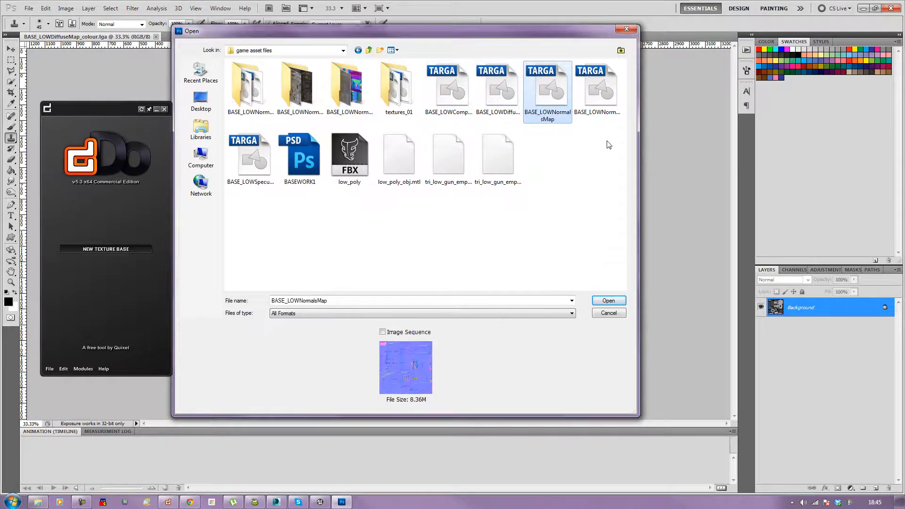
click(596, 90)
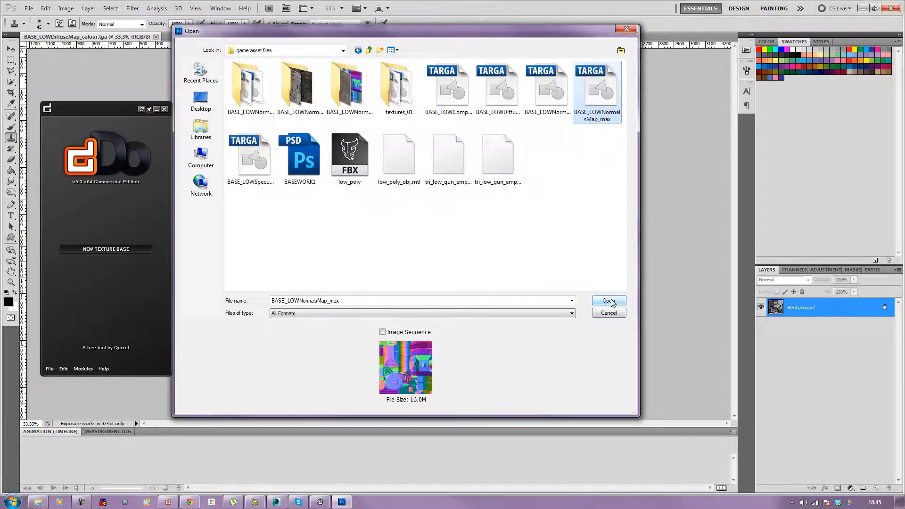
click(256, 163)
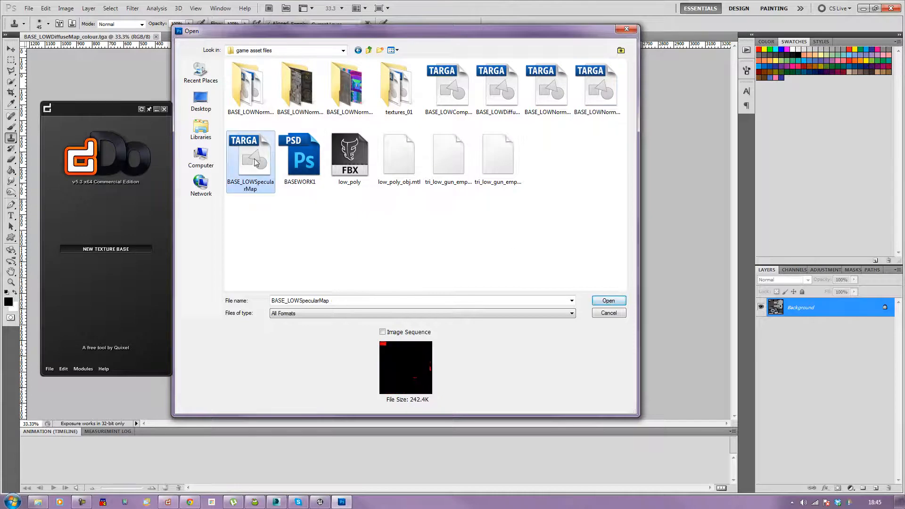
click(491, 229)
click(461, 98)
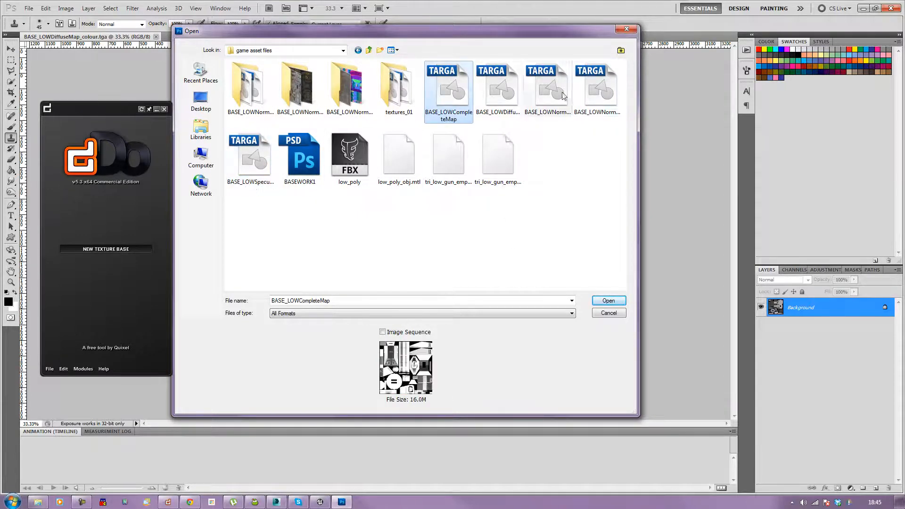
shift+click(600, 91)
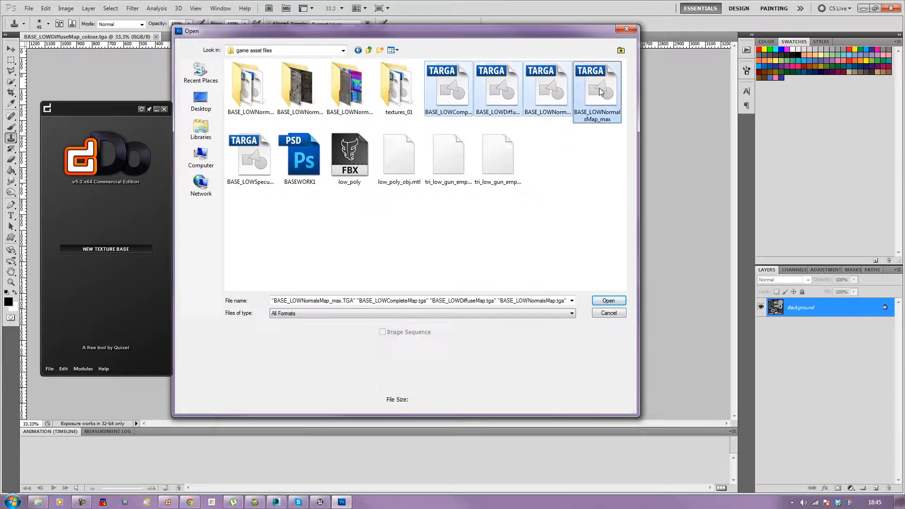
click(605, 300)
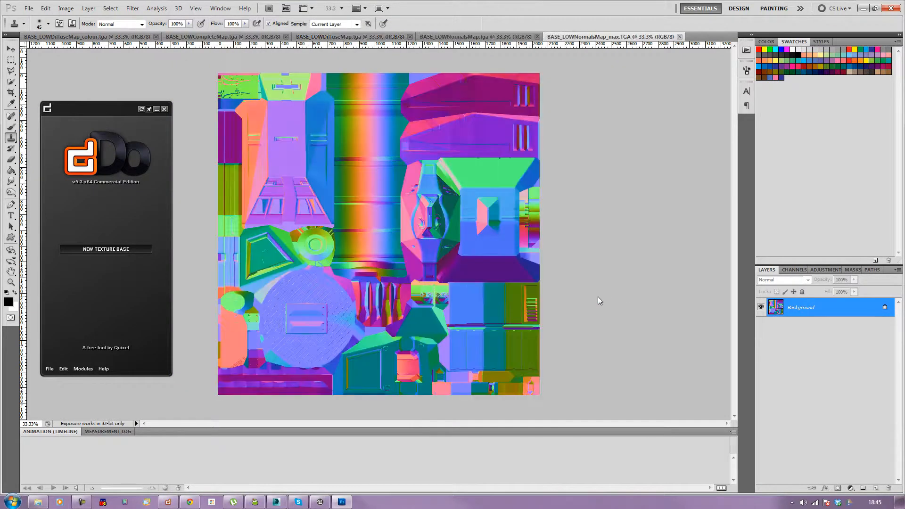
Step: Close the BASE_LOWNormalsMap, BASE_LOWDiffuseMap and BASE_LOWCompleteMap documents and return to the colour map
click(529, 38)
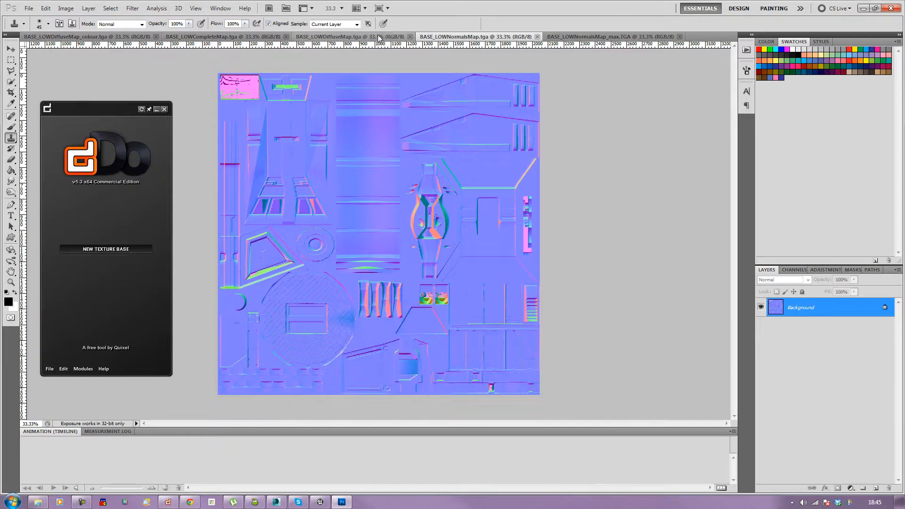
click(538, 37)
click(304, 37)
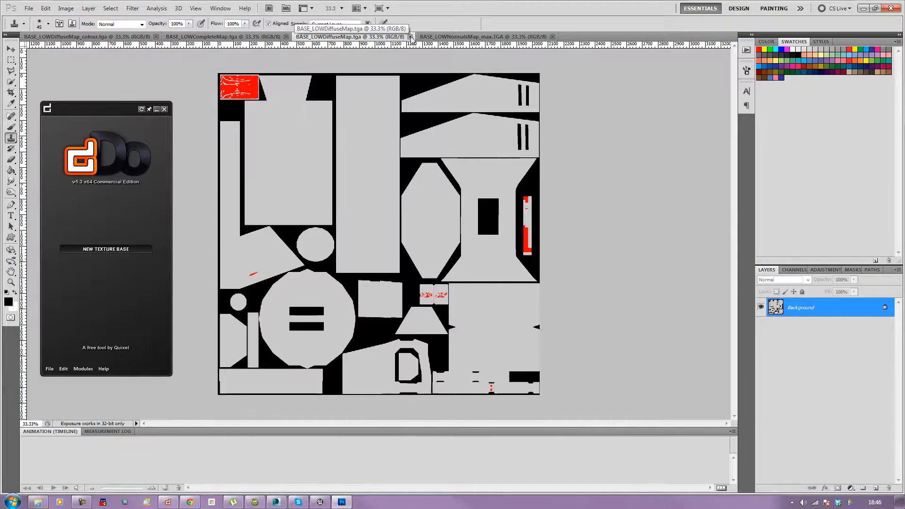
click(410, 36)
click(244, 37)
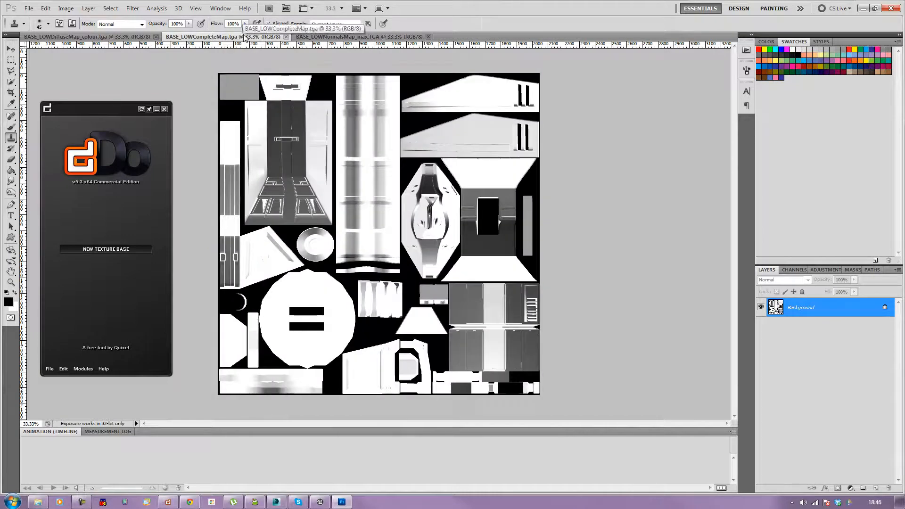
click(285, 37)
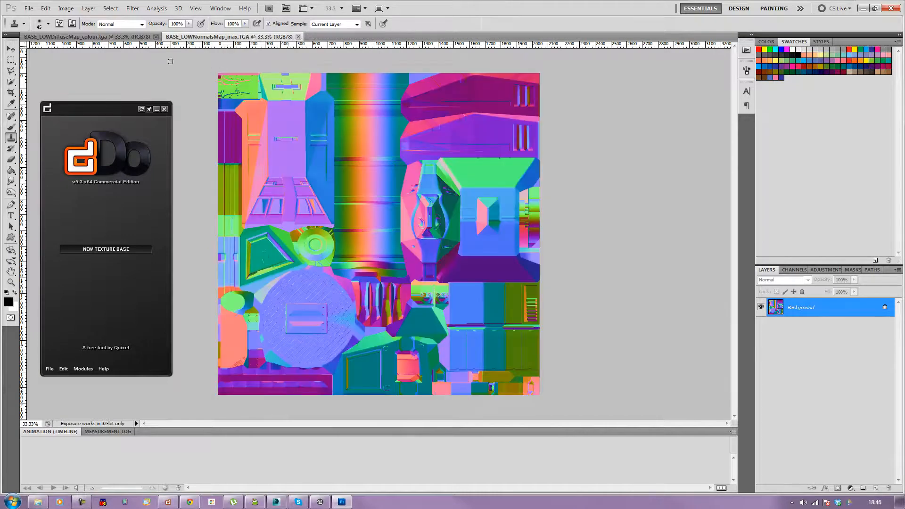
click(120, 38)
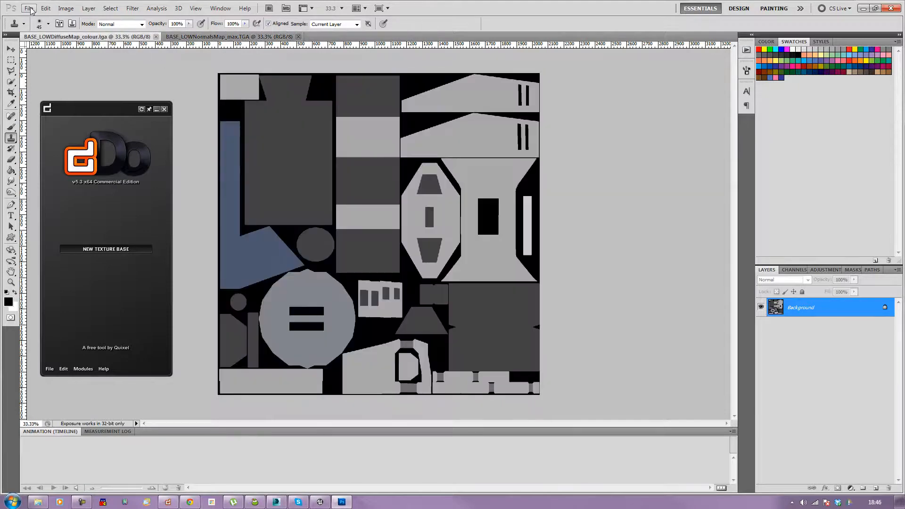
Step: Start a New Texture Base project in dDo and move its window into view
click(195, 197)
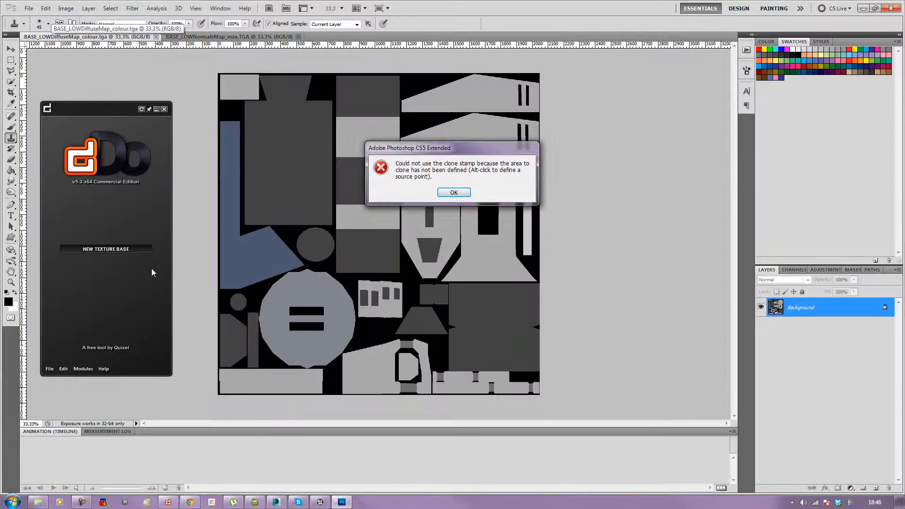
click(440, 194)
click(107, 249)
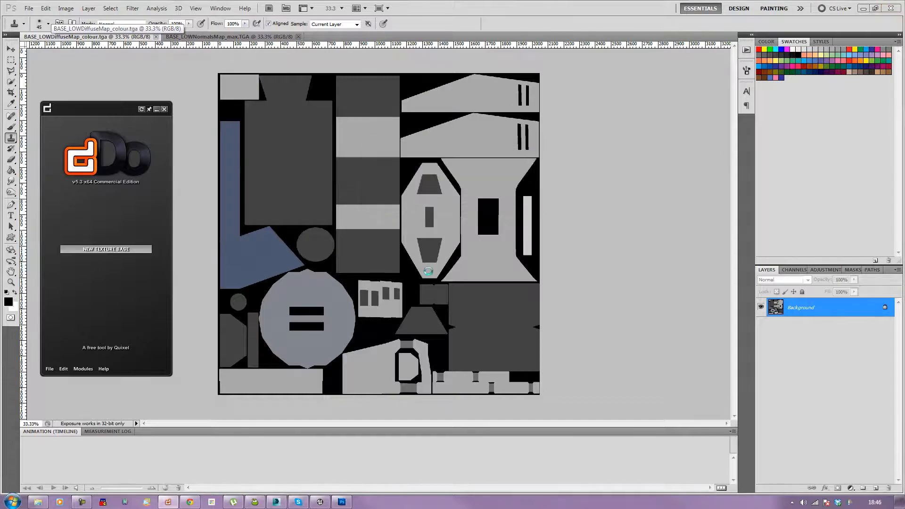
drag(459, 169, 211, 71)
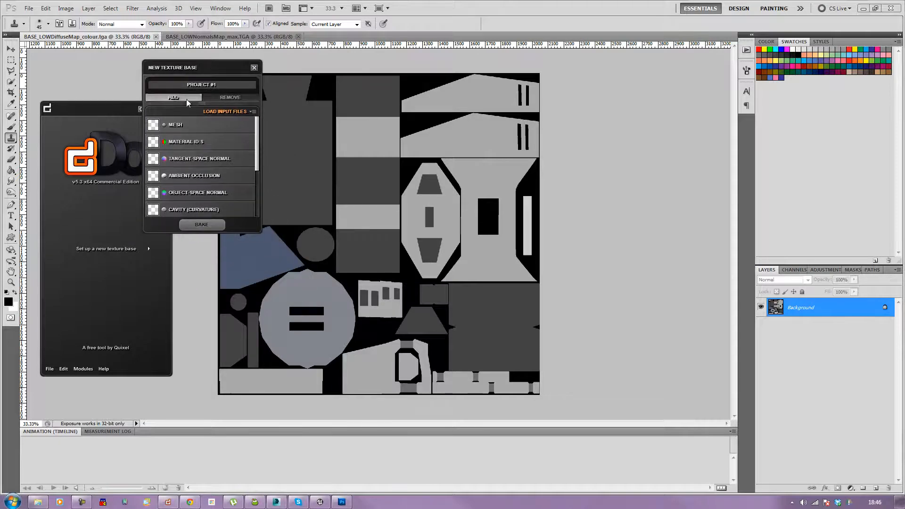
Step: Add a second project and load tri_low_gun_emplacement_01.obj as its mesh input
click(187, 102)
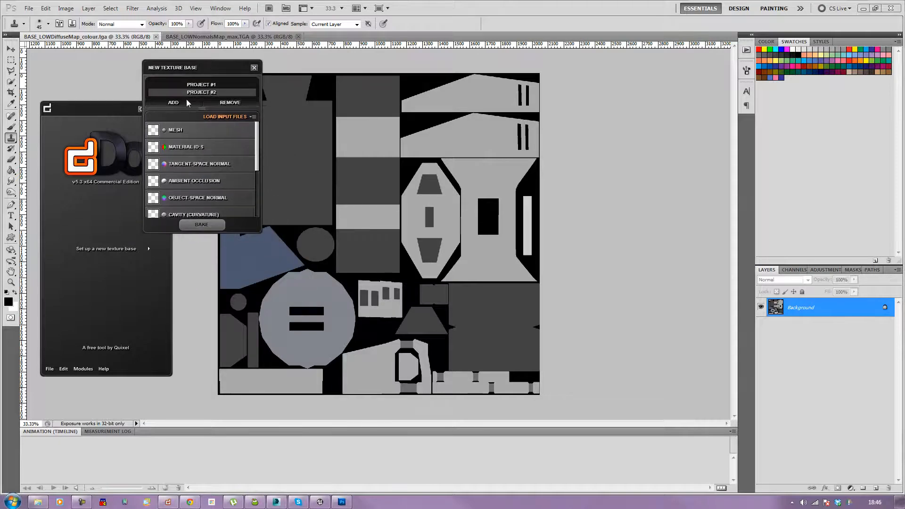
click(166, 129)
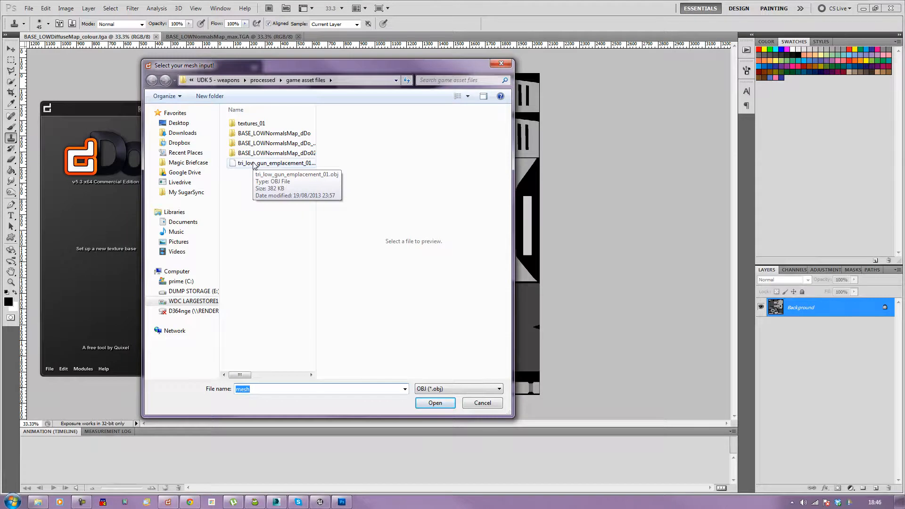
double_click(253, 163)
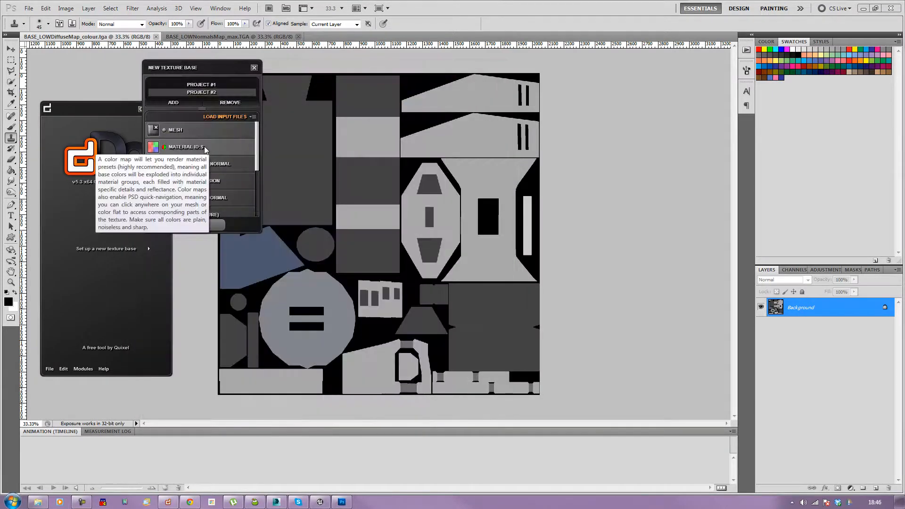
Step: Load BASE_LOWDiffuseMap_colour from the UDK 5 - weapons folder as the Material ID's input
click(204, 146)
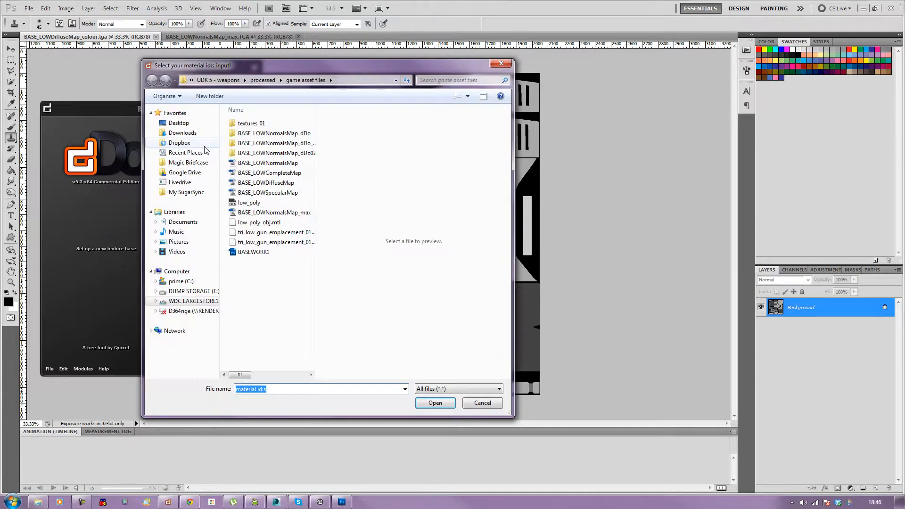
drag(284, 65, 391, 98)
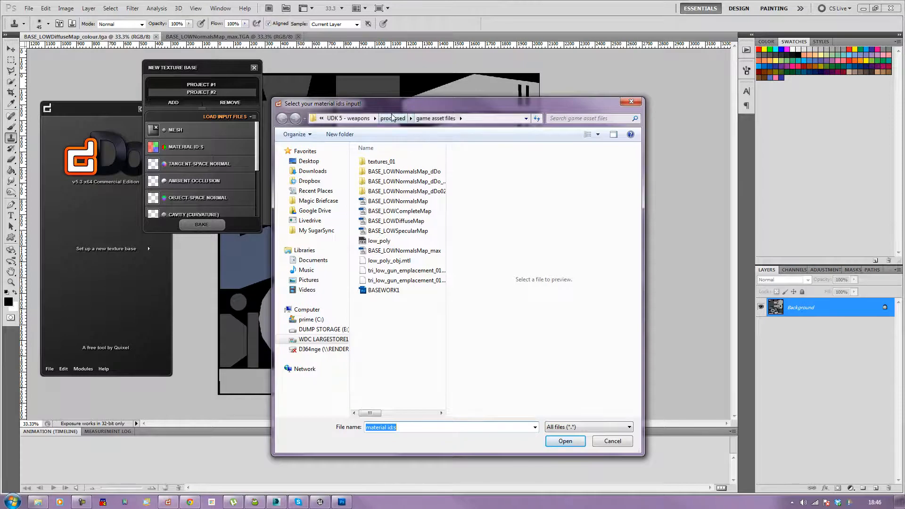
click(397, 118)
drag(443, 206, 460, 355)
click(413, 118)
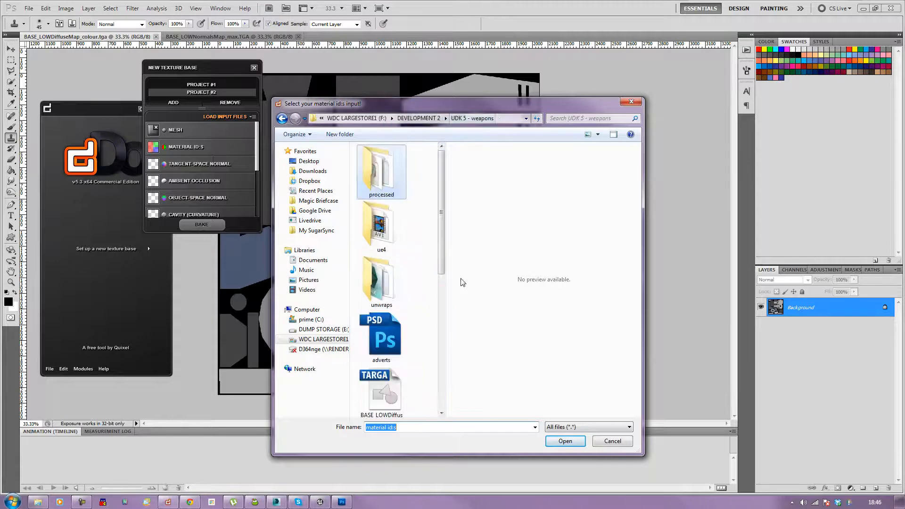
drag(443, 241, 446, 332)
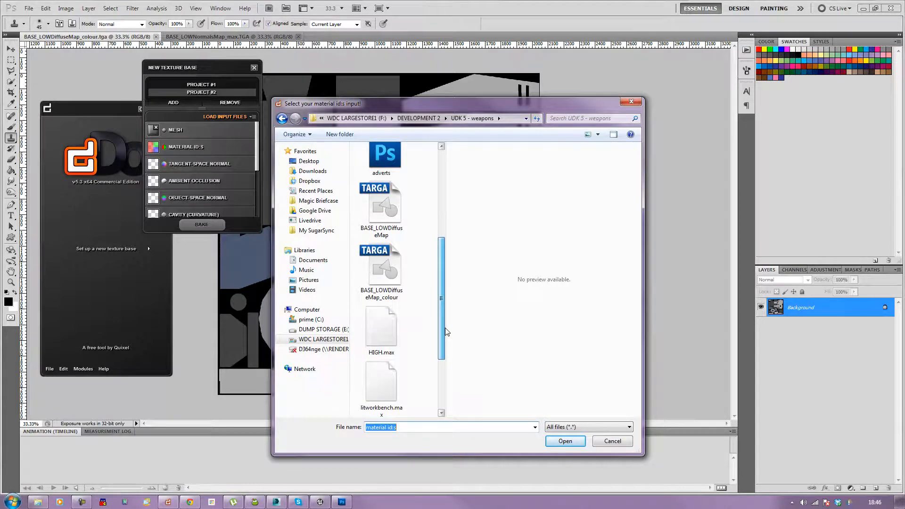
drag(446, 331, 446, 332)
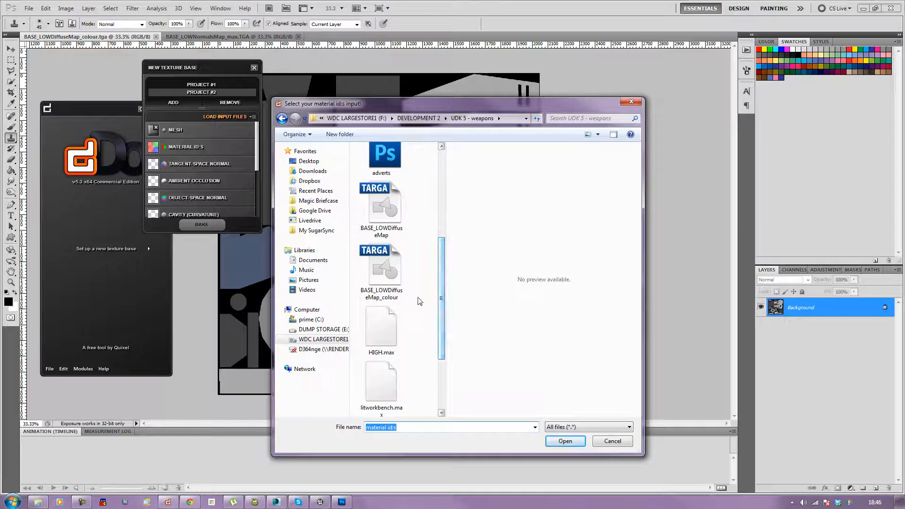
click(381, 278)
key(Return)
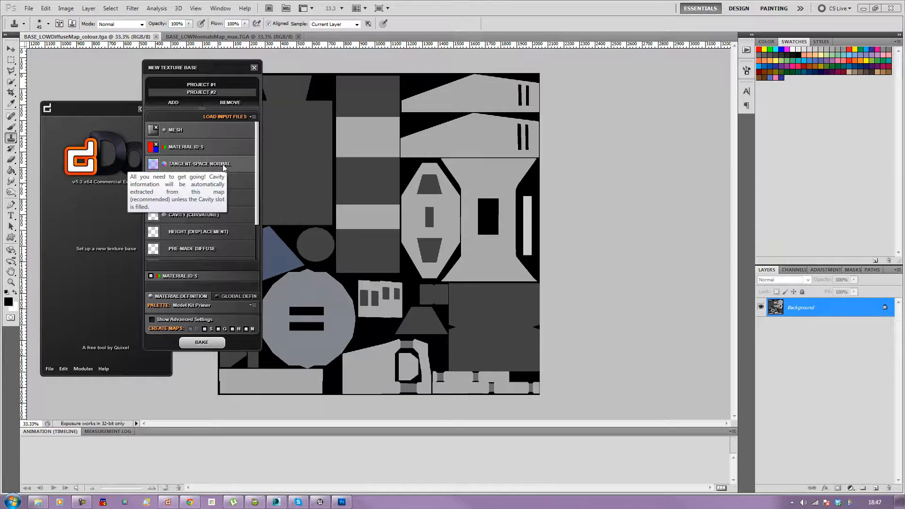
Step: Load BASE_LOWNormalsMap_max from game asset files as the tangent-space normal input, keeping the default normal options
click(223, 164)
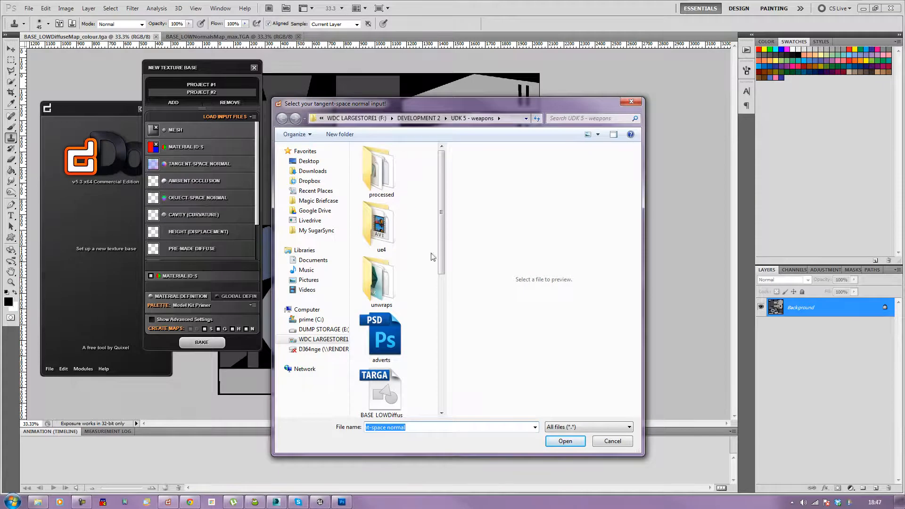
double_click(380, 171)
mouse_move(442, 230)
mouse_down()
mouse_move(446, 339)
mouse_move(447, 226)
mouse_move(443, 238)
mouse_up()
double_click(380, 257)
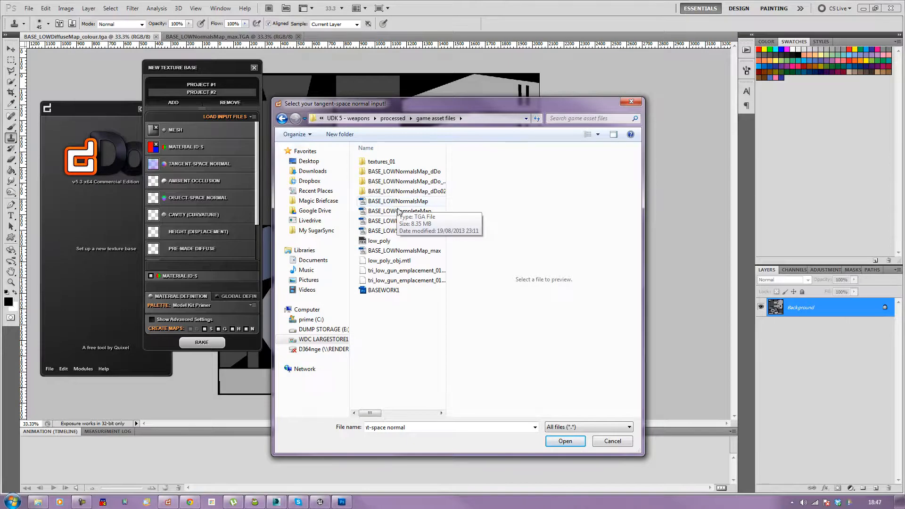
double_click(400, 250)
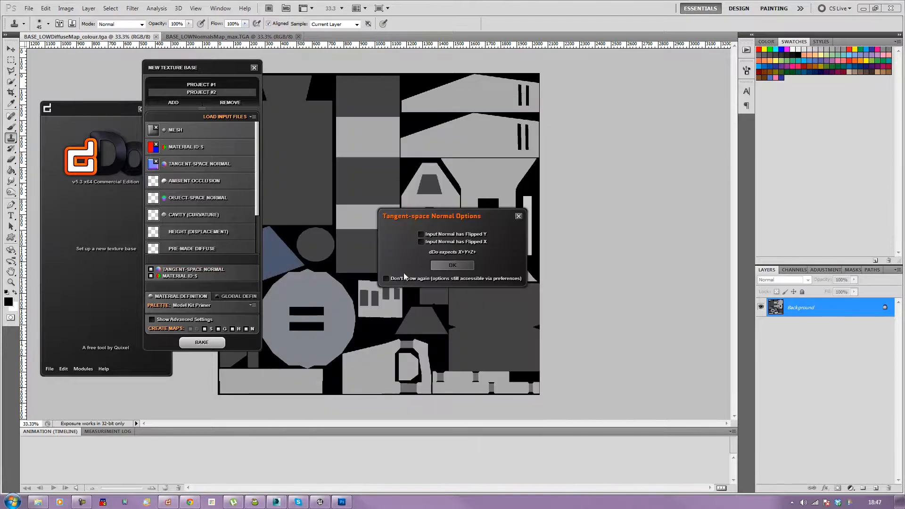
click(456, 266)
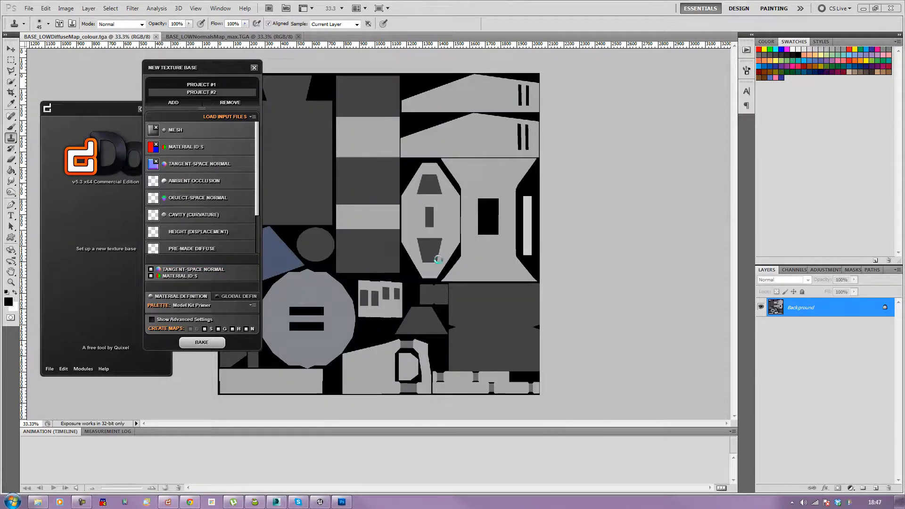
Step: Load BASE_LOWNormalsMap as the object-space normal input
mouse_move(203, 181)
mouse_move(213, 205)
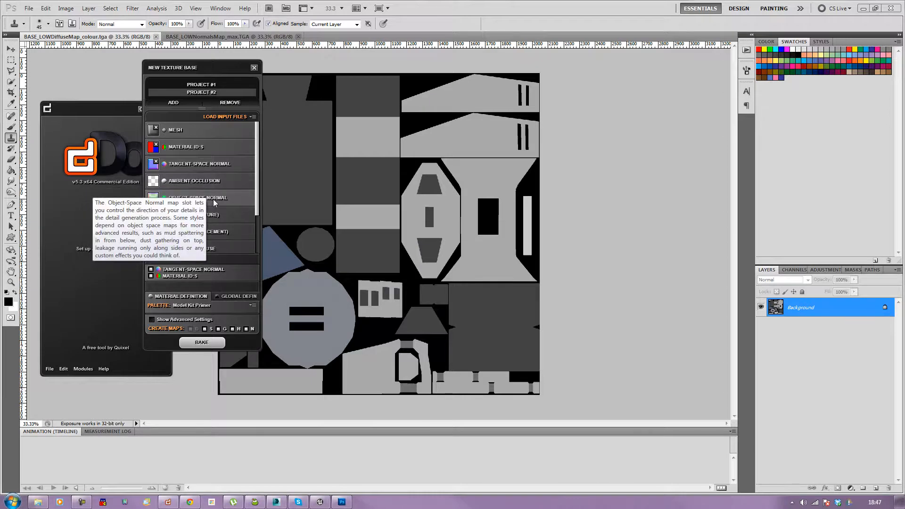
click(213, 199)
click(410, 204)
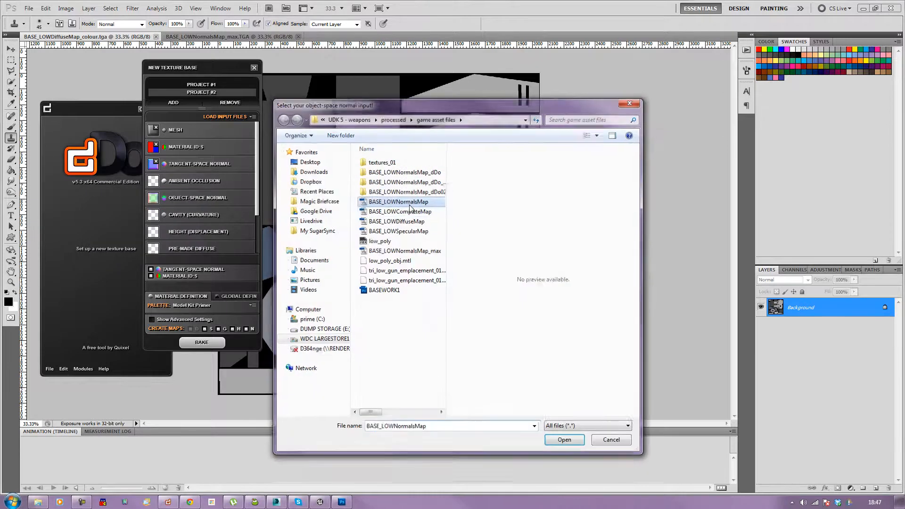
double_click(410, 204)
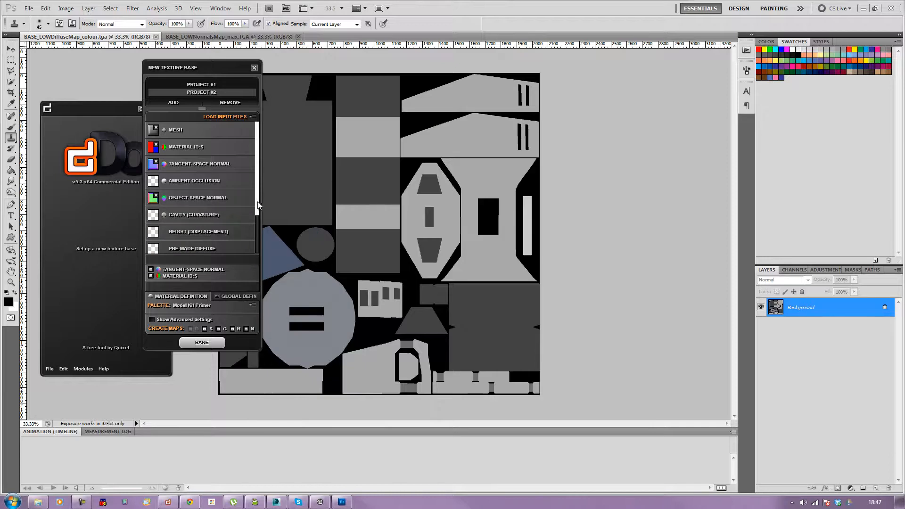
mouse_move(228, 215)
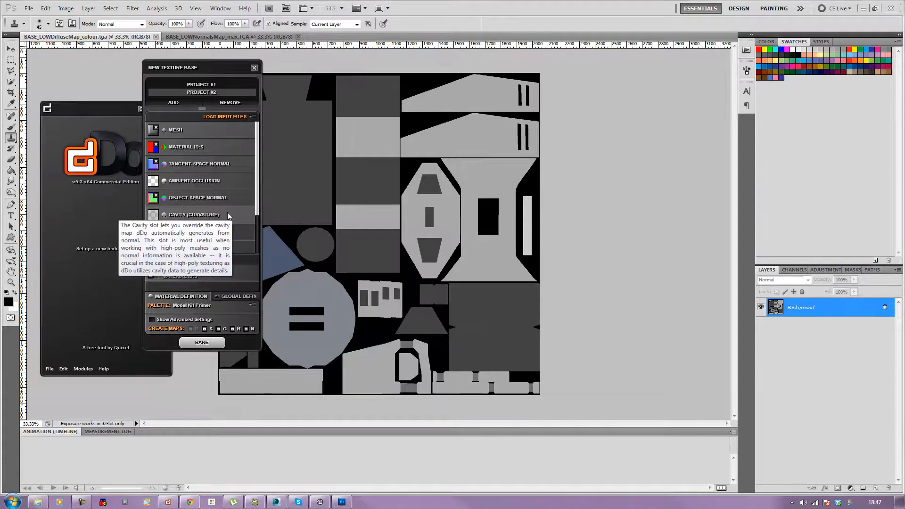
drag(255, 212, 257, 249)
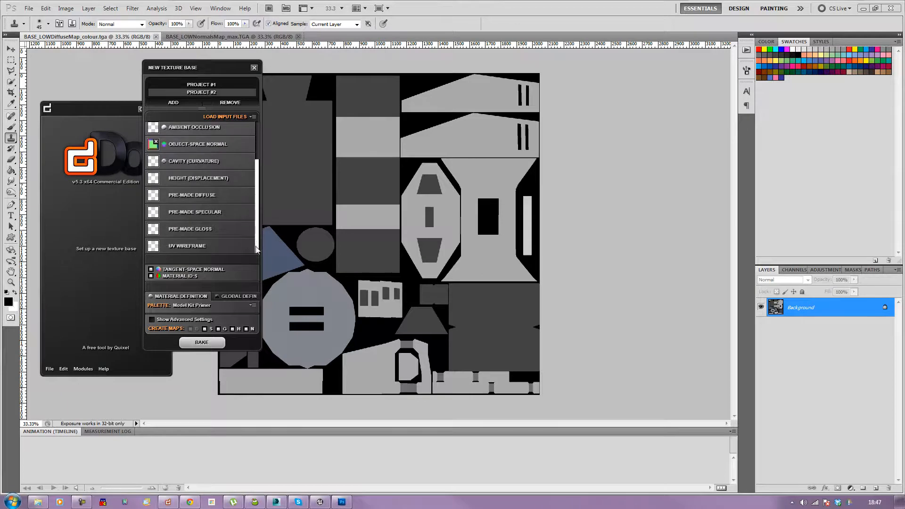
click(222, 195)
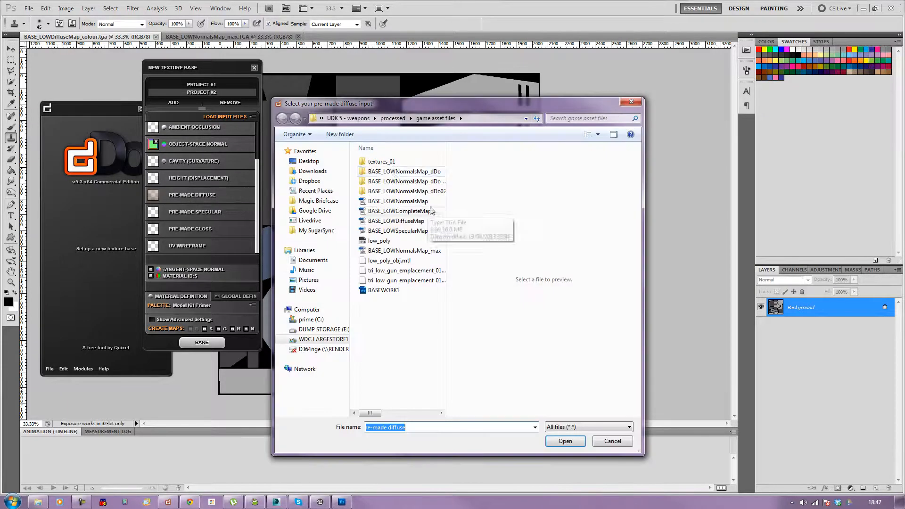
double_click(381, 162)
click(388, 171)
click(391, 182)
click(391, 173)
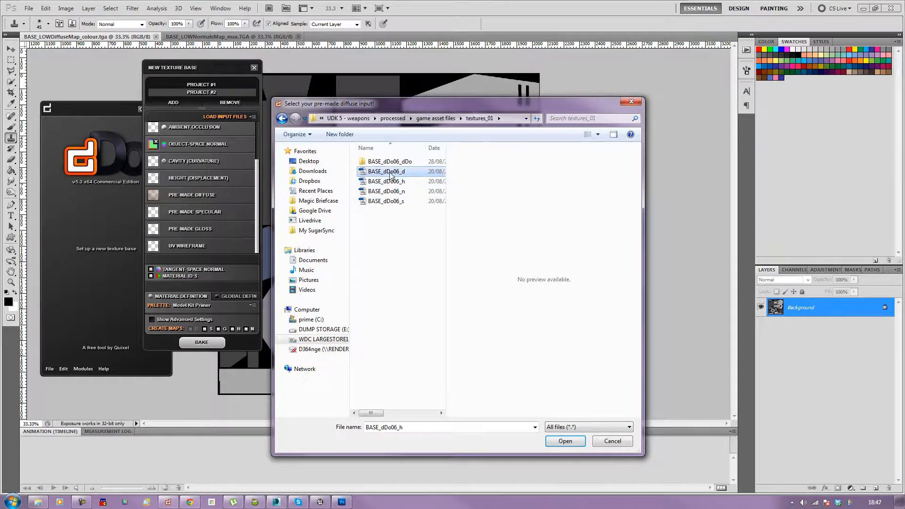
click(613, 441)
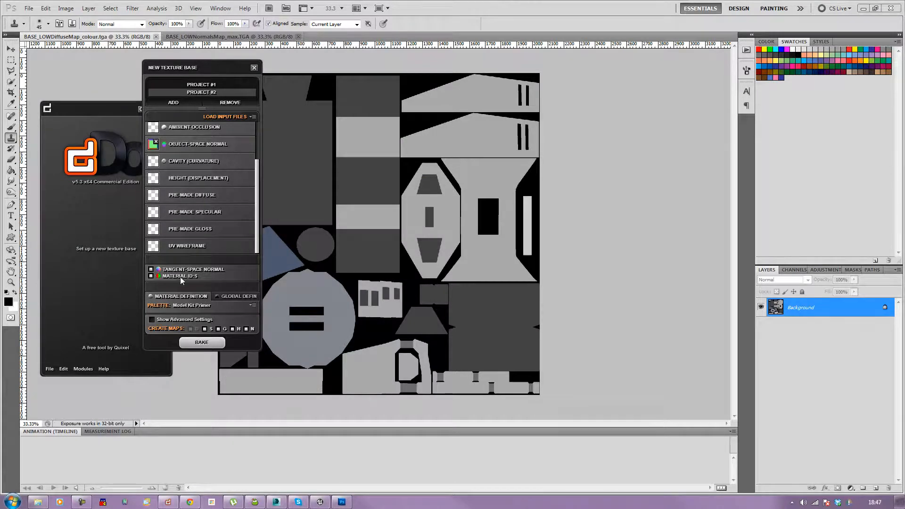
Step: Bake the new texture base project
drag(214, 67, 281, 64)
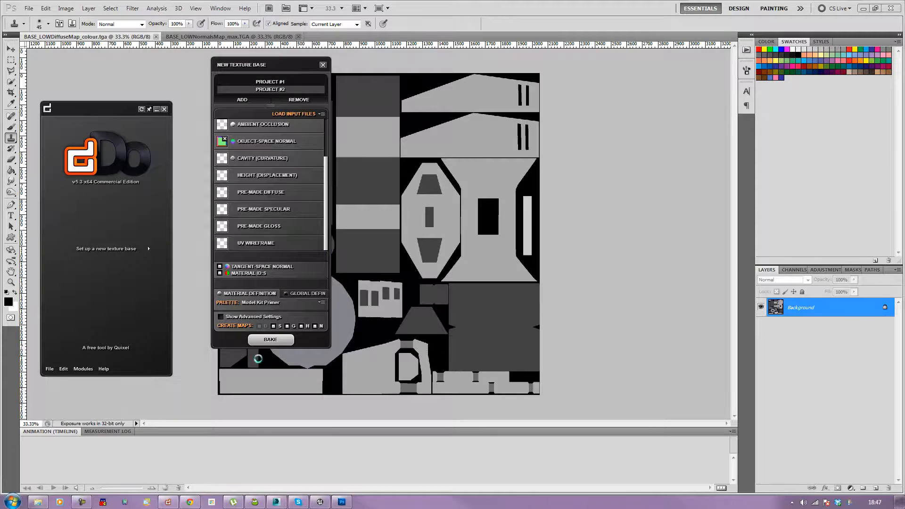
click(271, 347)
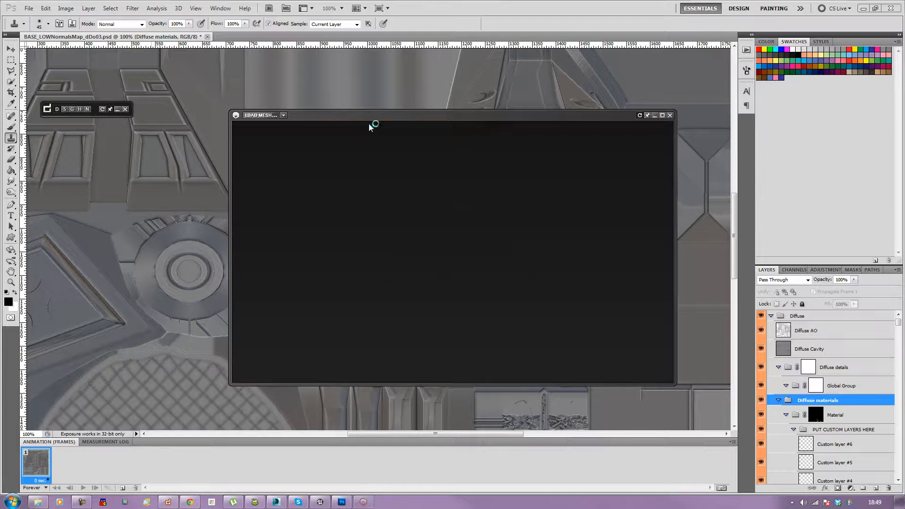
Step: Rotate the baked cannon in the 3D previewer and compare its lighting environments
drag(520, 283, 390, 244)
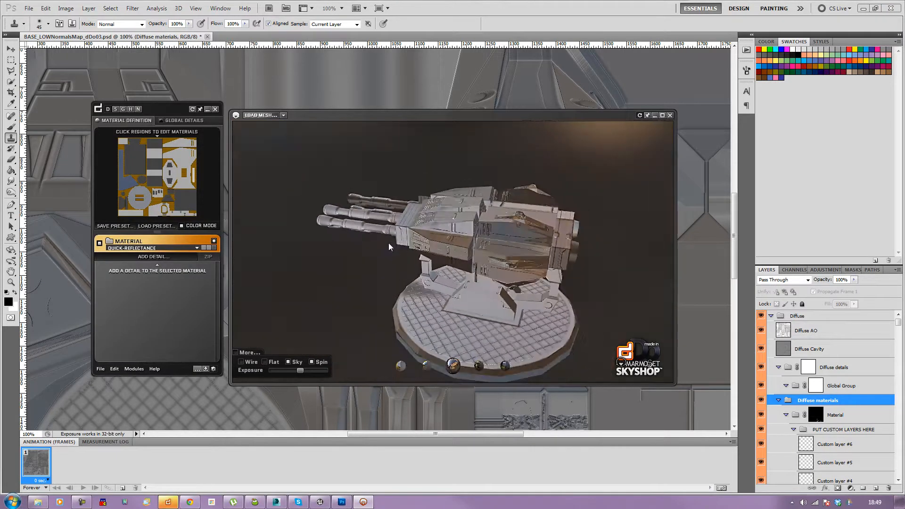
drag(202, 255, 385, 269)
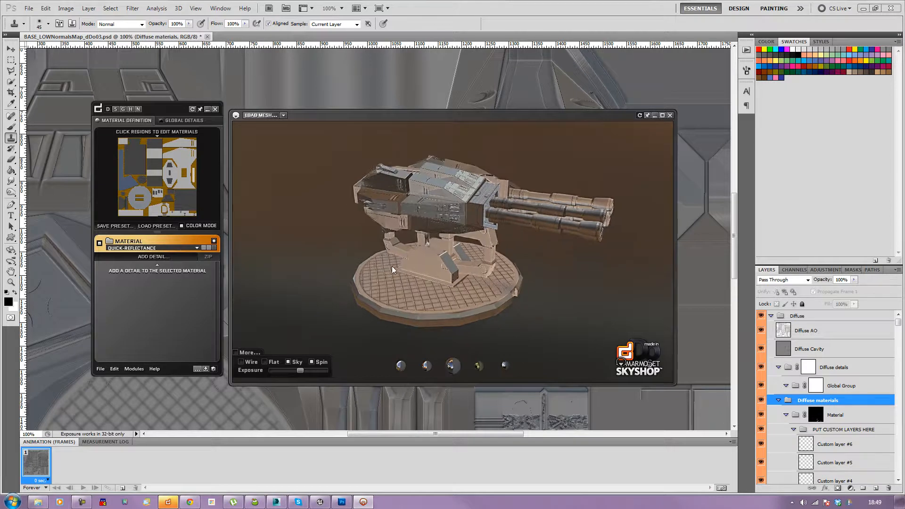
click(403, 367)
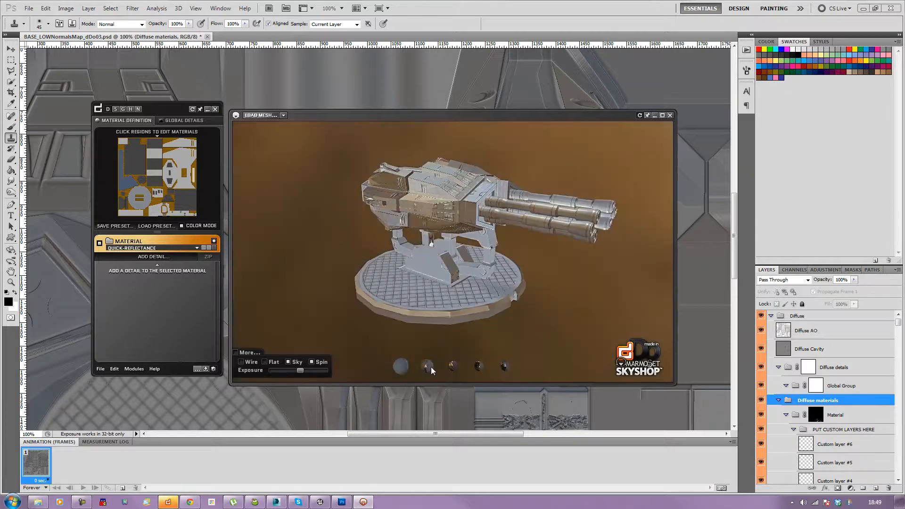
click(428, 366)
click(454, 366)
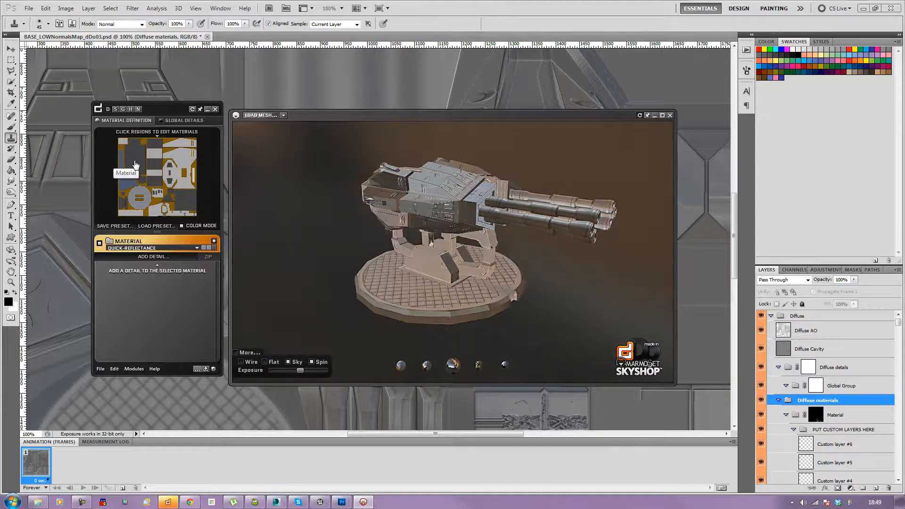
Step: Select the round emblem region in the material map and apply the Dusty Fumes detail preset to it
click(149, 202)
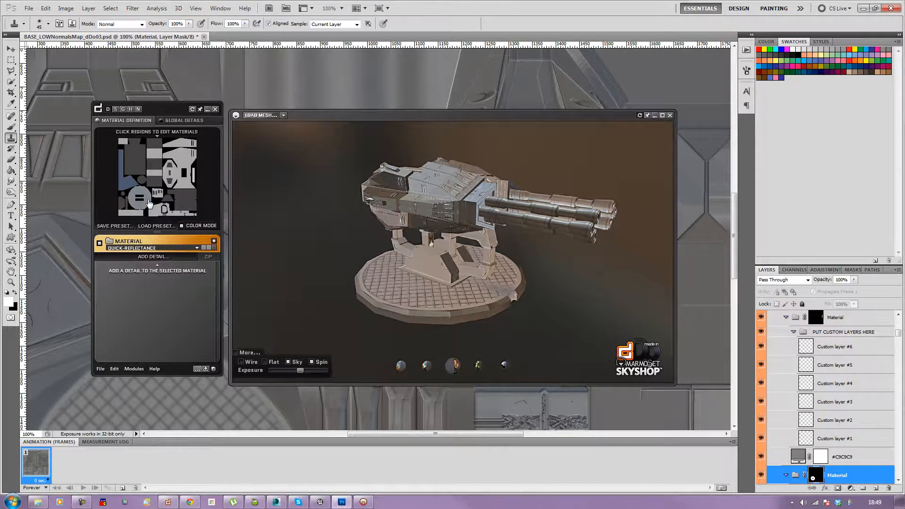
click(138, 164)
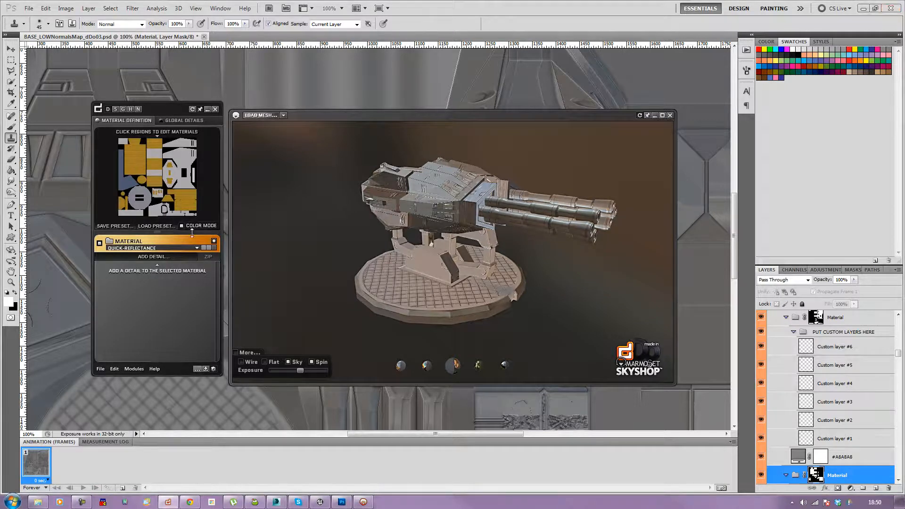
click(138, 208)
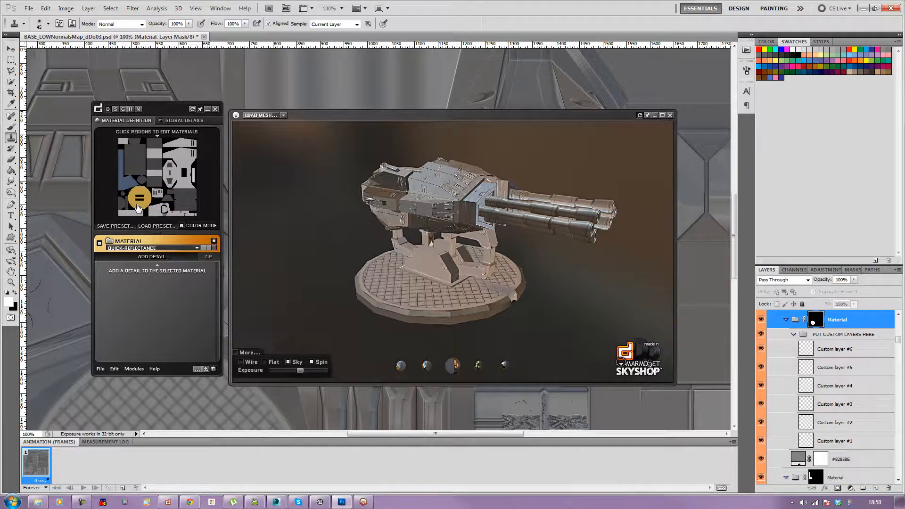
drag(369, 117, 437, 71)
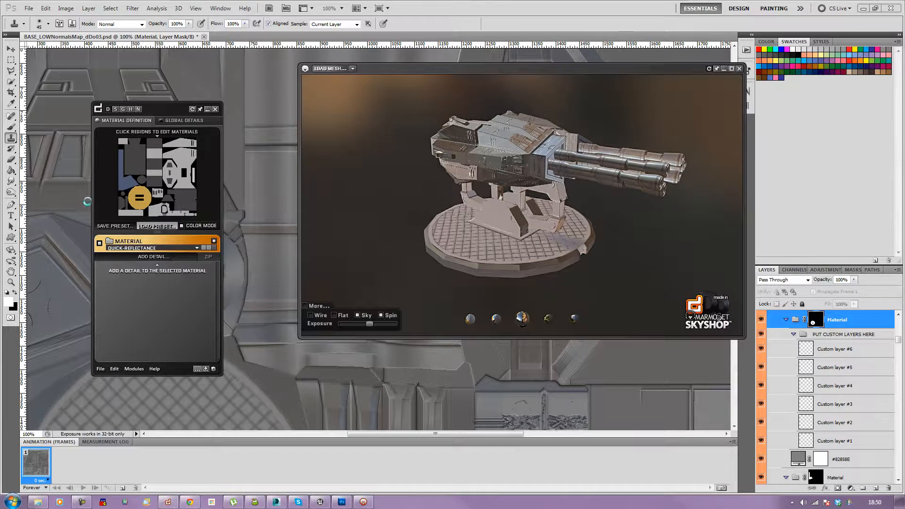
click(157, 226)
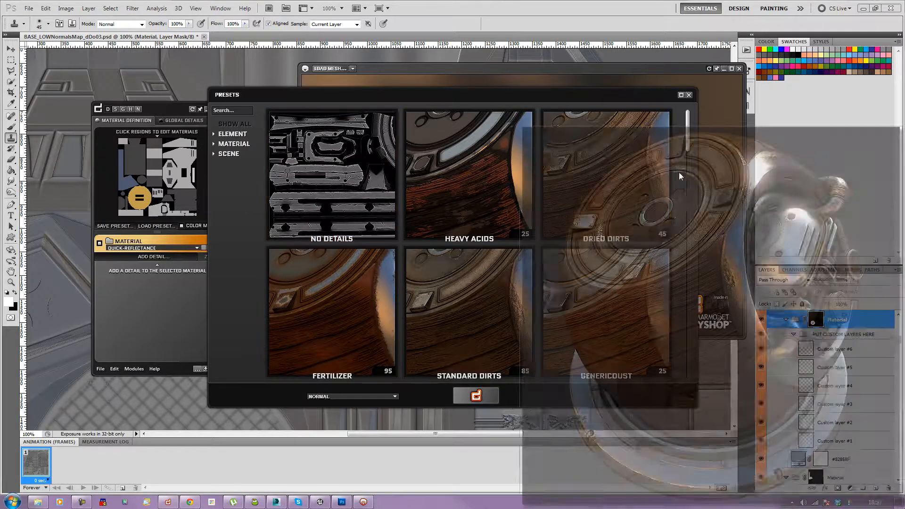
drag(688, 136, 696, 163)
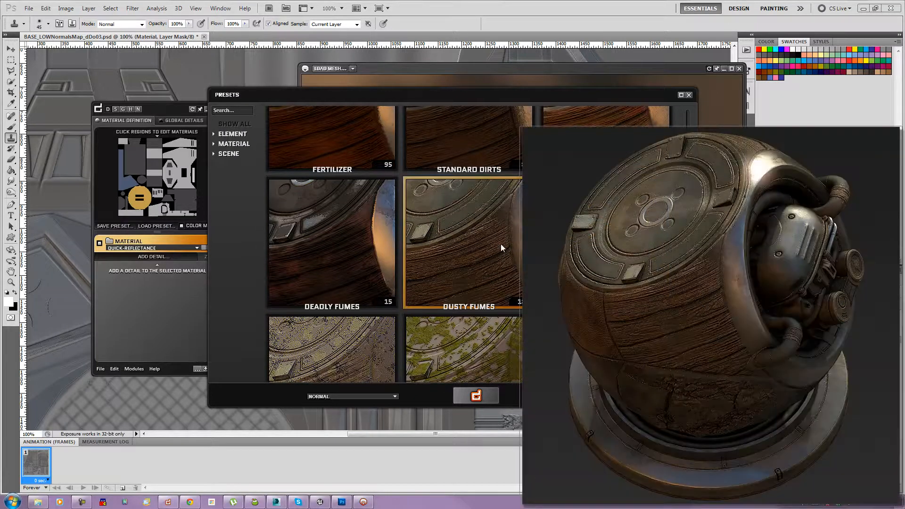
click(375, 397)
click(373, 395)
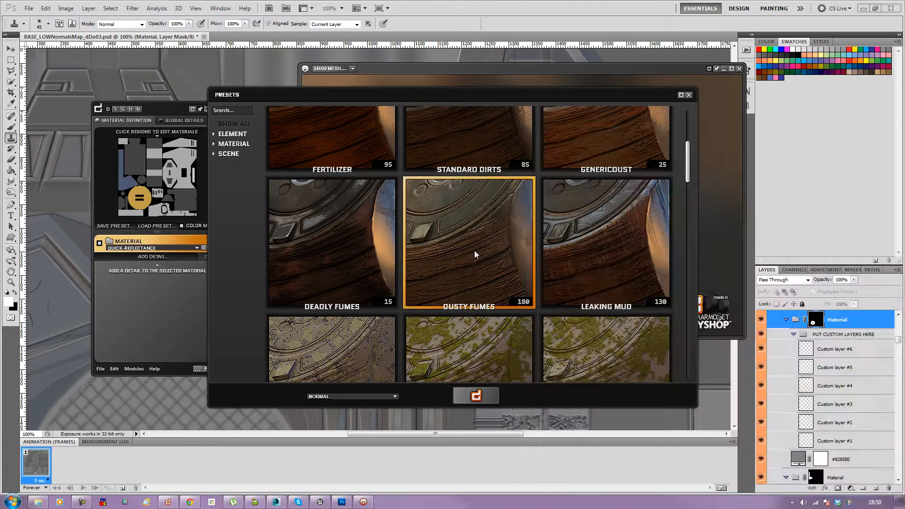
click(476, 395)
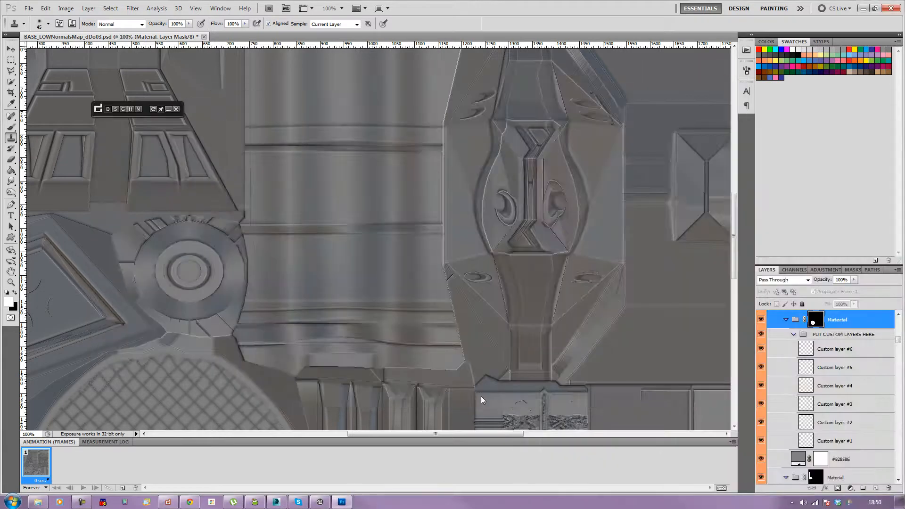
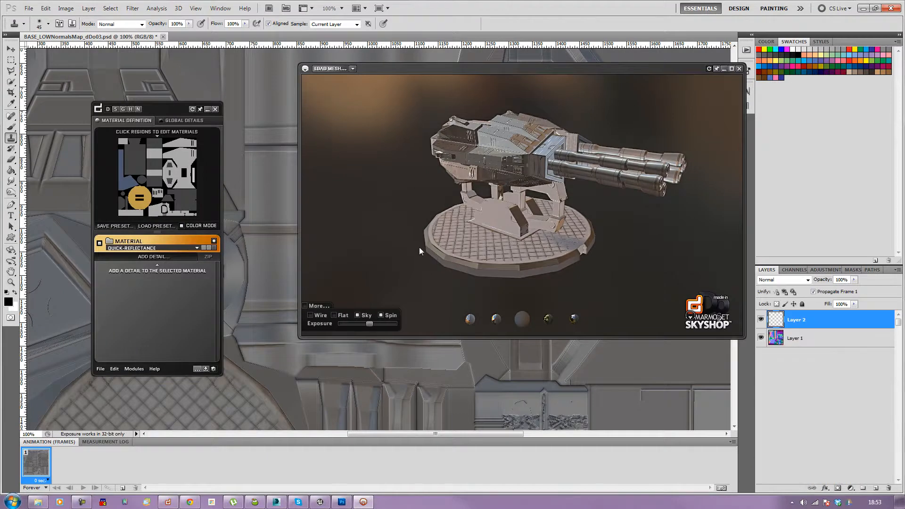
Step: Rotate the cannon preview and browse the quick-reflectance material presets without picking one
scroll(423, 282, up, 3)
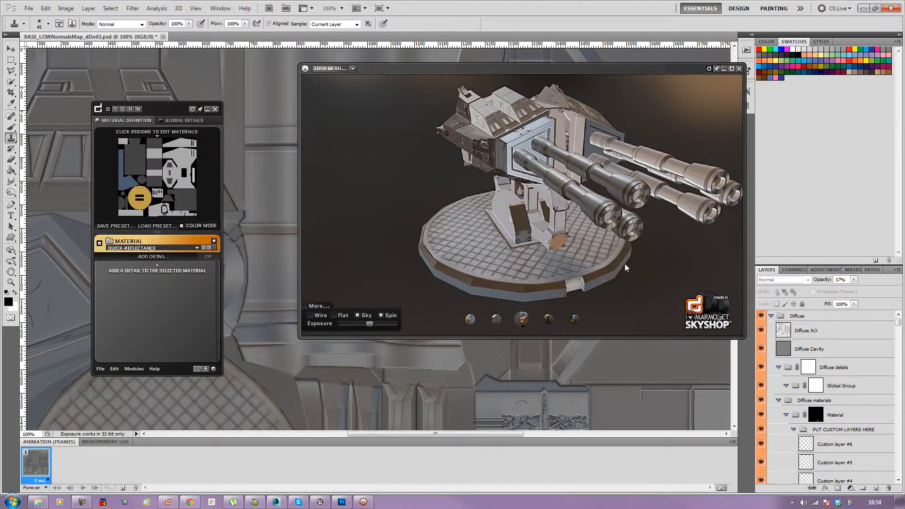
drag(625, 264, 491, 279)
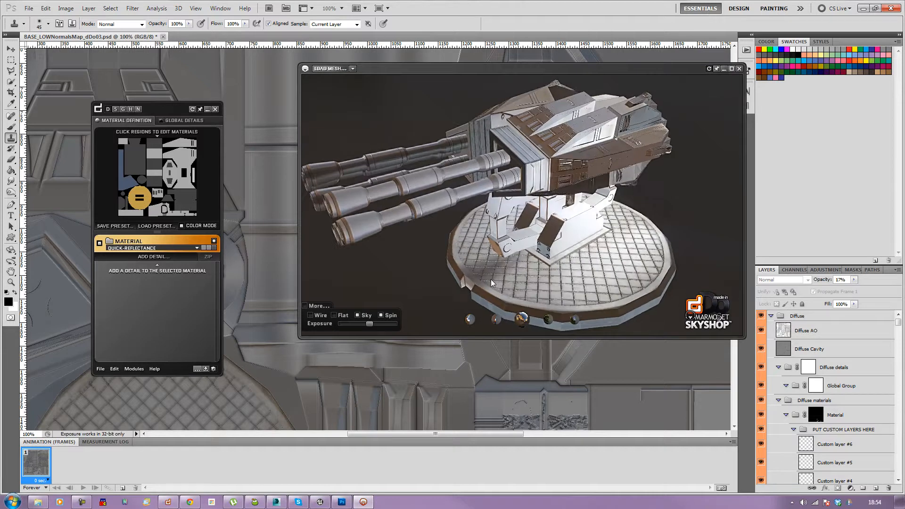
click(156, 248)
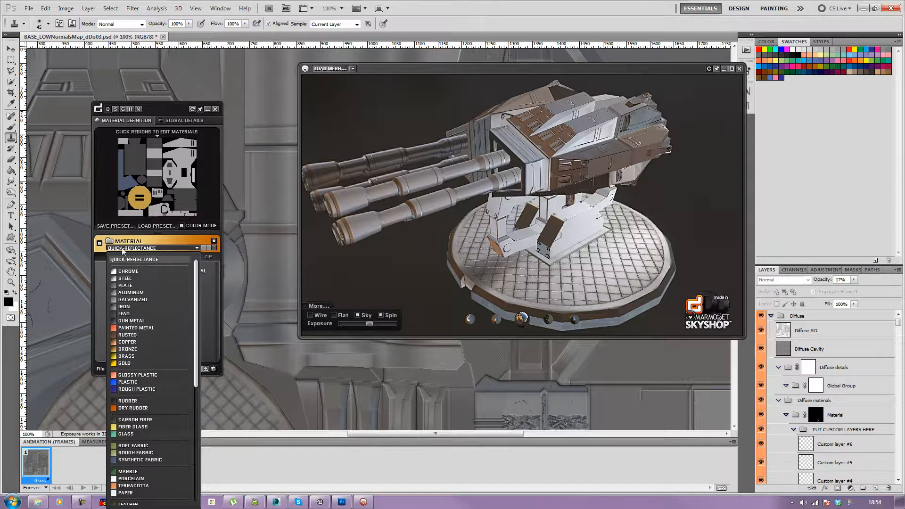
click(93, 195)
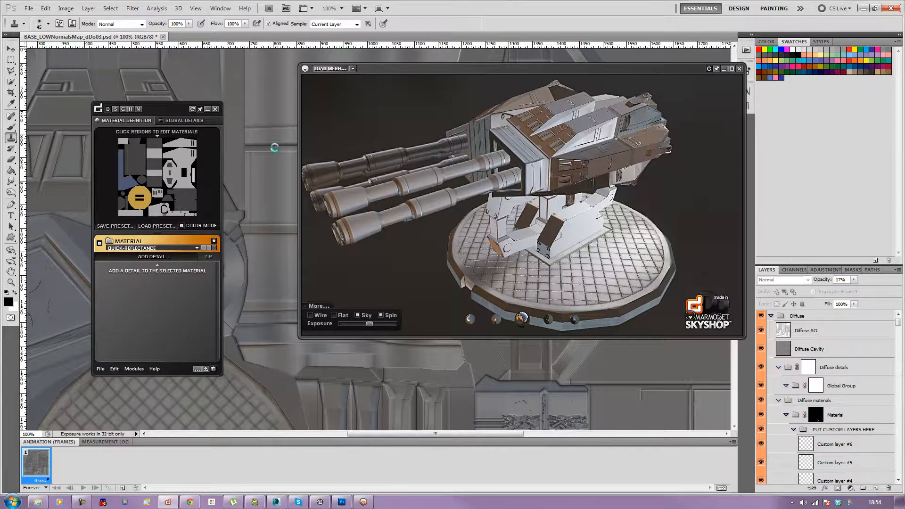
Step: Add the EdgeChips mechanical detail to the global group, adjusting its randomness and enabling its height channel
click(189, 119)
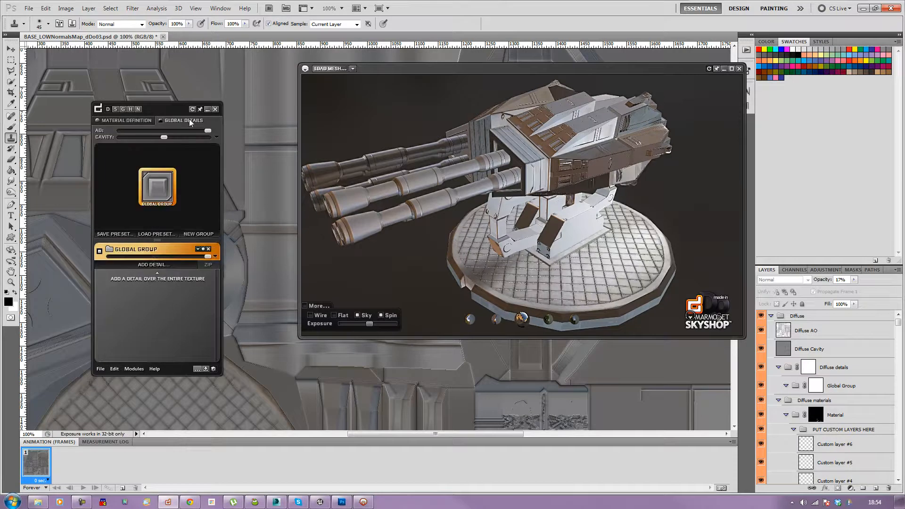
click(161, 265)
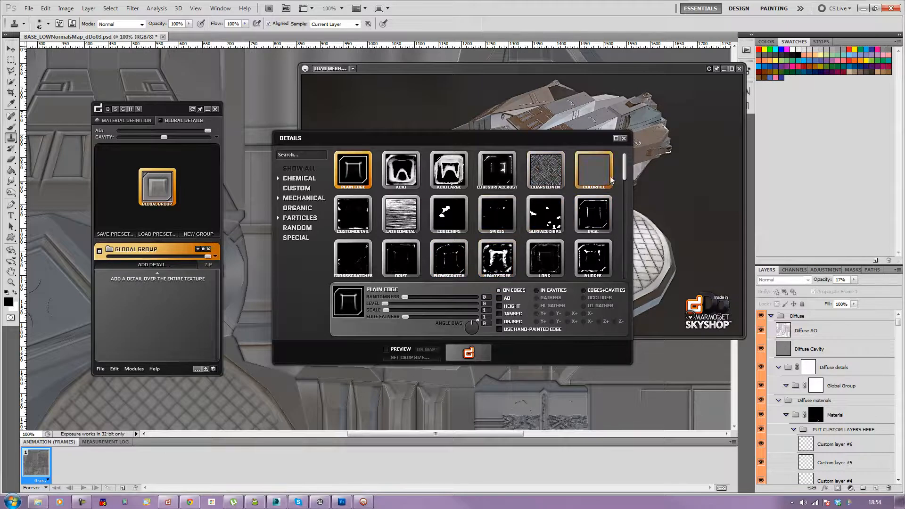
click(304, 199)
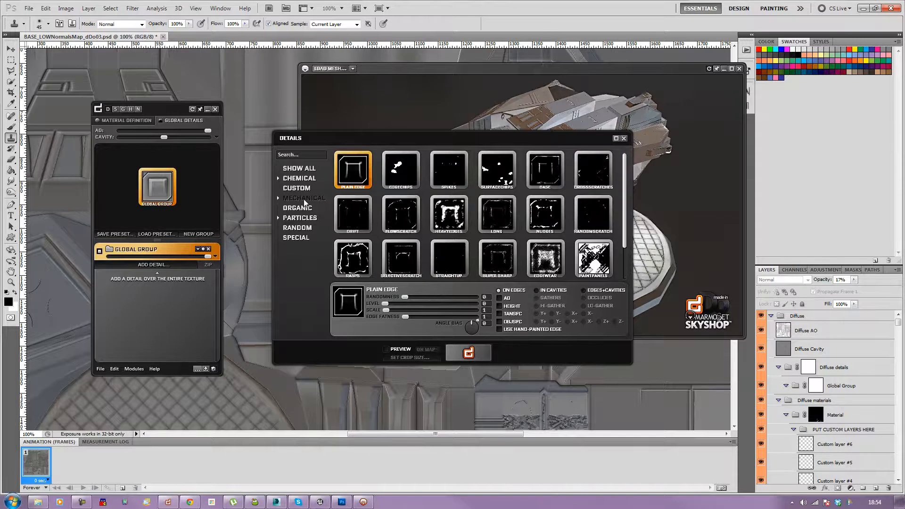
click(397, 173)
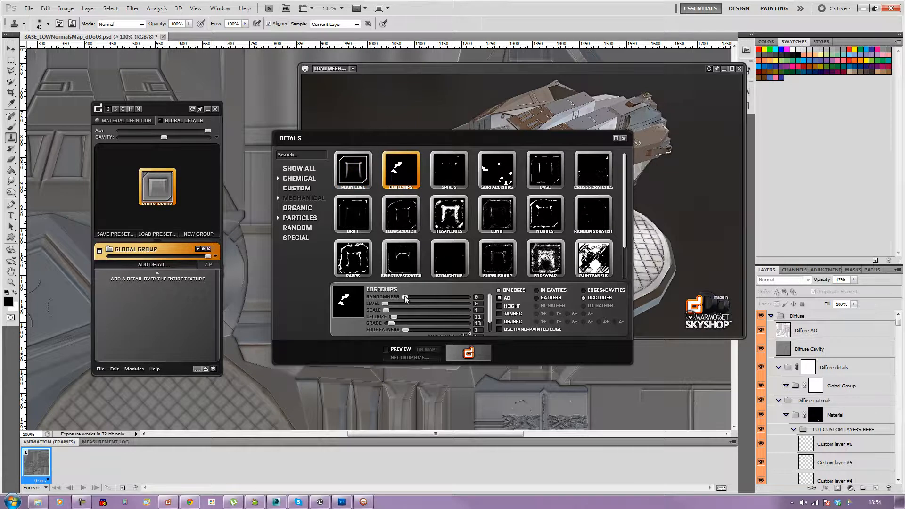
drag(409, 299, 412, 301)
click(500, 306)
click(474, 355)
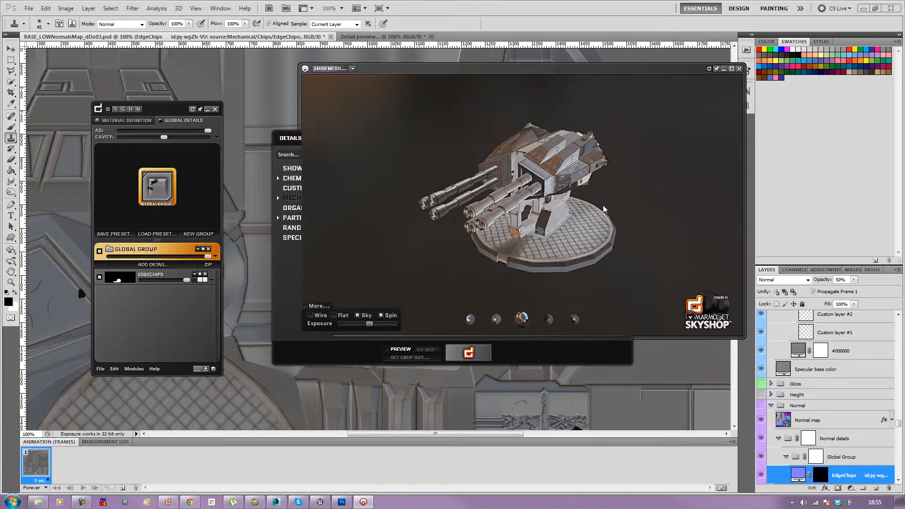
Step: Add the FlowScratch detail to the global group with randomness 14, enabling its AO, height and tangent-space channels
click(144, 265)
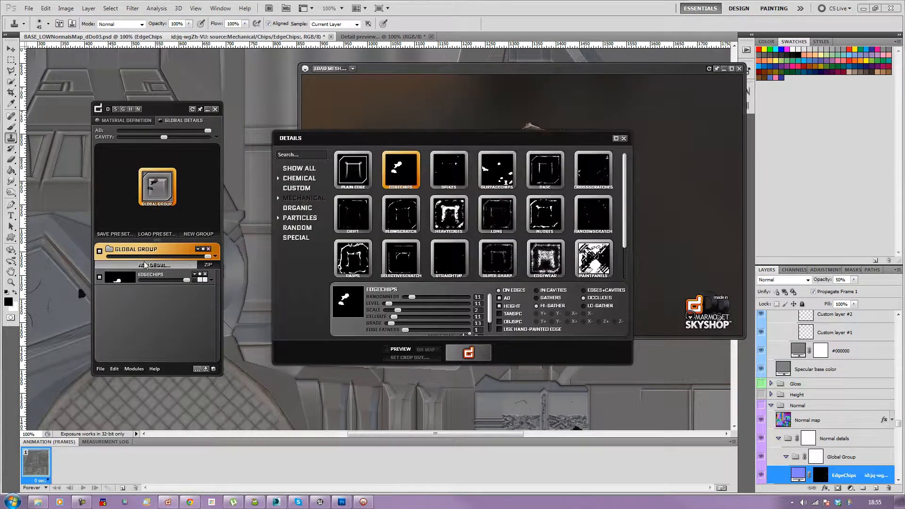
click(402, 220)
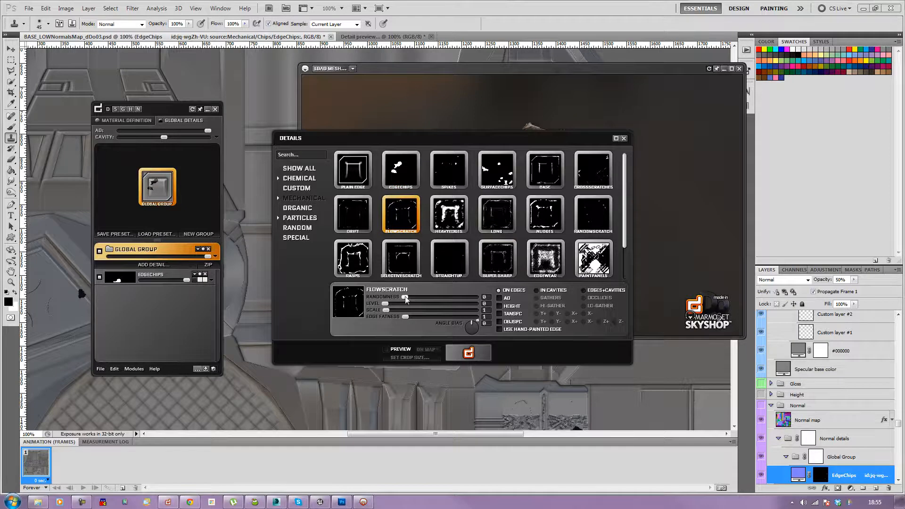
drag(386, 304, 415, 298)
click(501, 299)
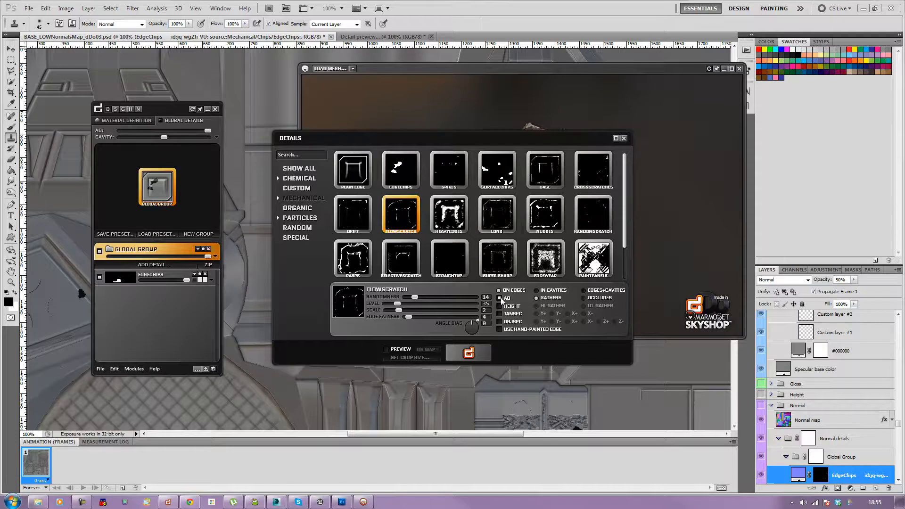
click(499, 306)
click(500, 314)
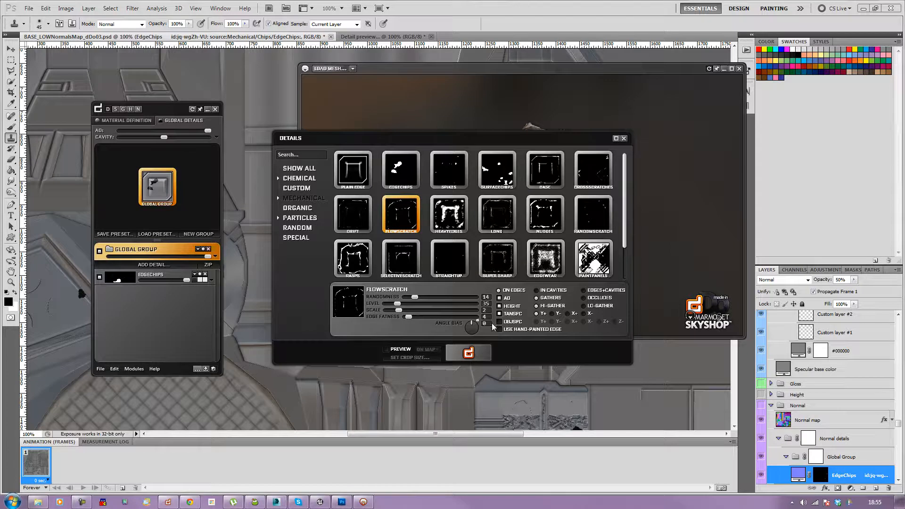
click(466, 356)
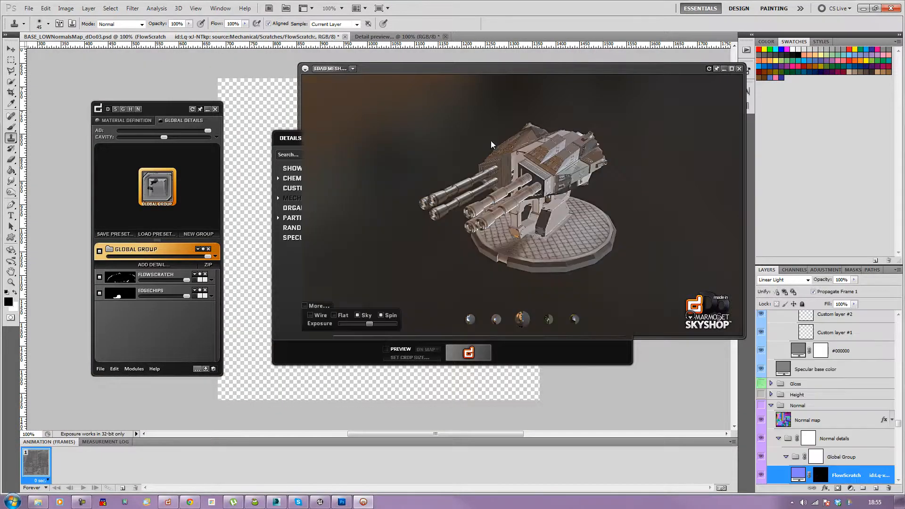
Step: Add the PaintPanels mechanical detail with level 142, enabling its AO, height and tangent-space channels
drag(496, 205, 442, 284)
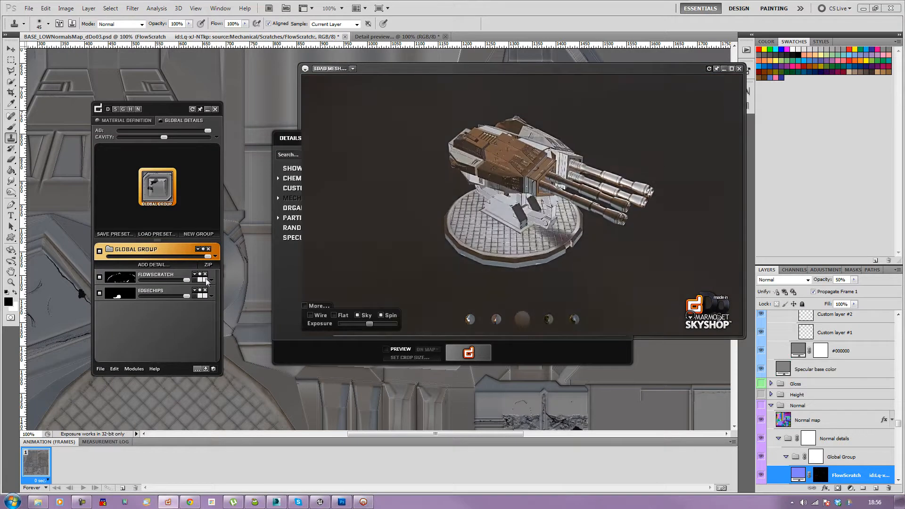
click(159, 267)
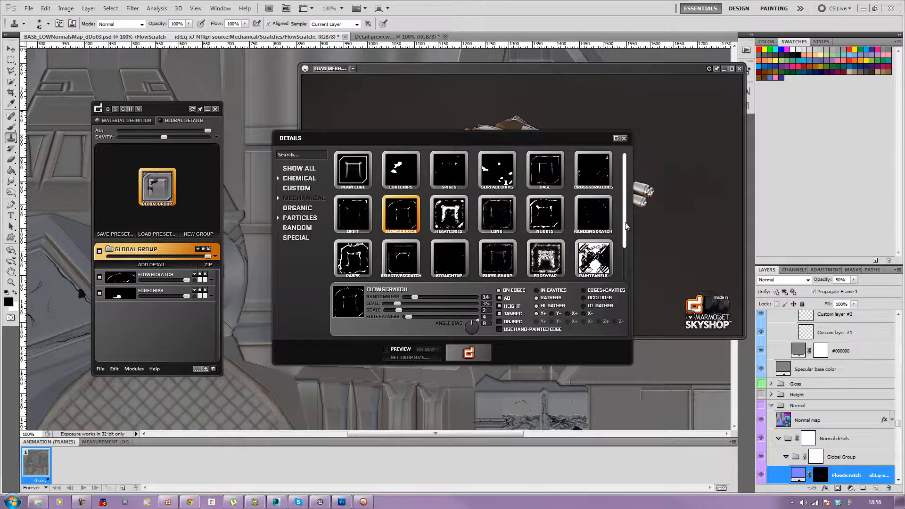
scroll(625, 226, down, 1)
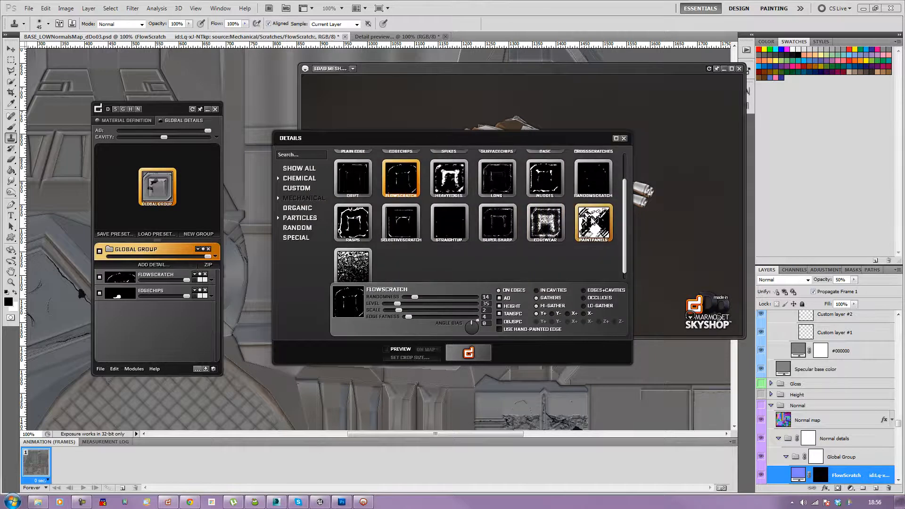
click(587, 225)
click(556, 234)
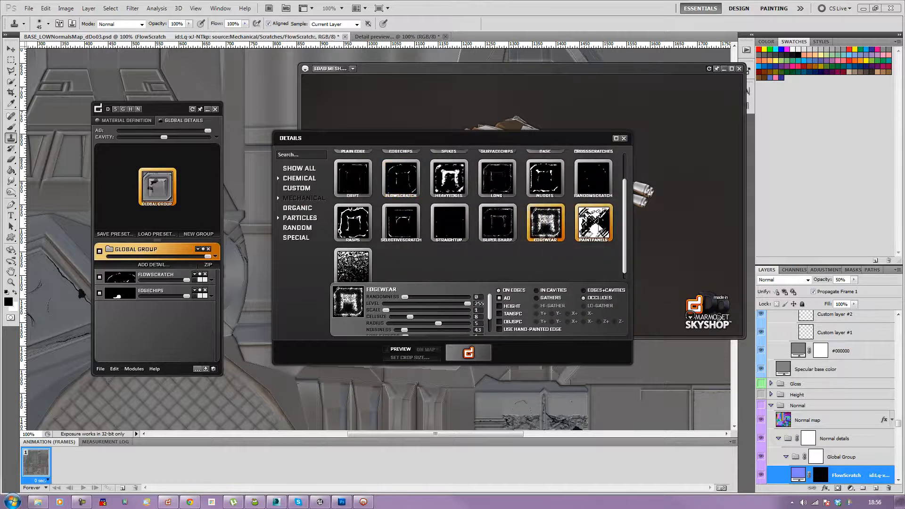
click(594, 224)
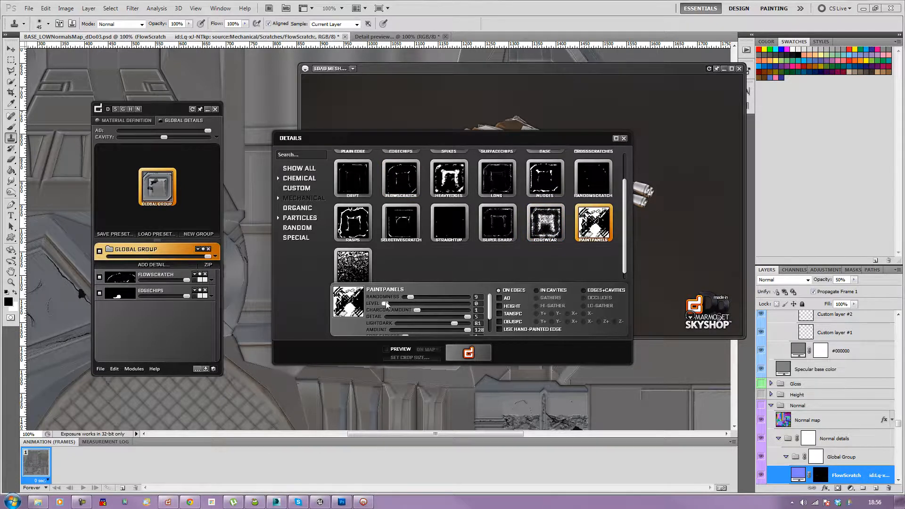
mouse_move(388, 303)
mouse_down()
mouse_move(433, 309)
mouse_move(426, 311)
mouse_up()
click(499, 298)
click(499, 306)
click(499, 314)
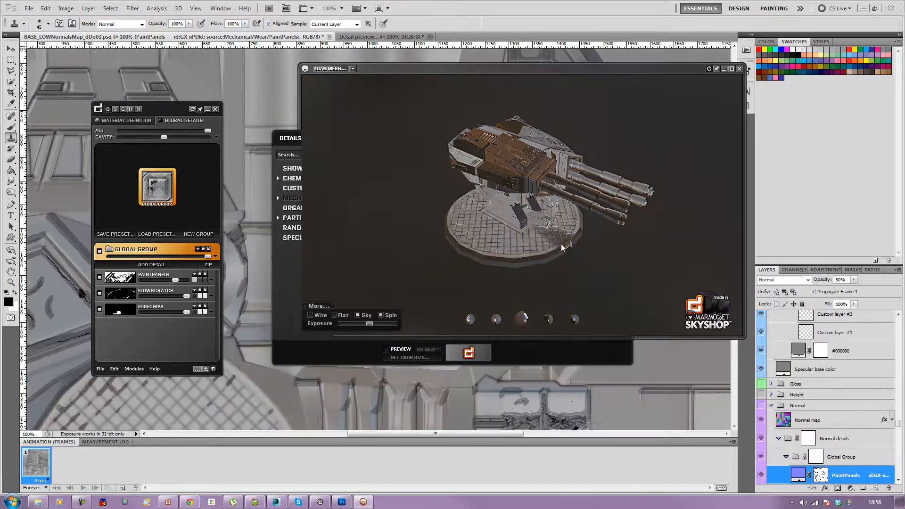
mouse_move(512, 232)
mouse_down()
mouse_move(536, 150)
mouse_move(550, 239)
mouse_move(542, 247)
mouse_move(528, 225)
mouse_move(518, 225)
mouse_up()
Step: Select a material region on the material map and examine it from several angles in the 3D preview
click(128, 120)
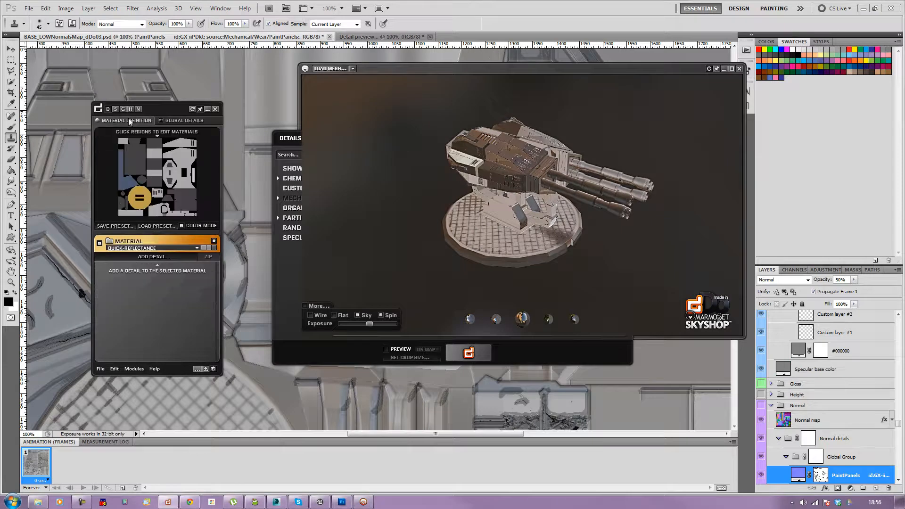
click(129, 169)
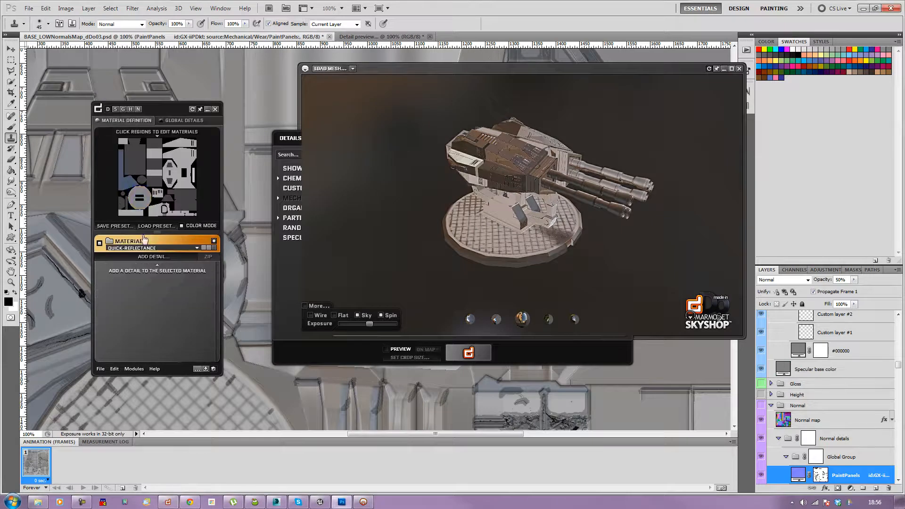
drag(369, 194, 466, 291)
scroll(466, 291, up, 3)
scroll(466, 286, up, 3)
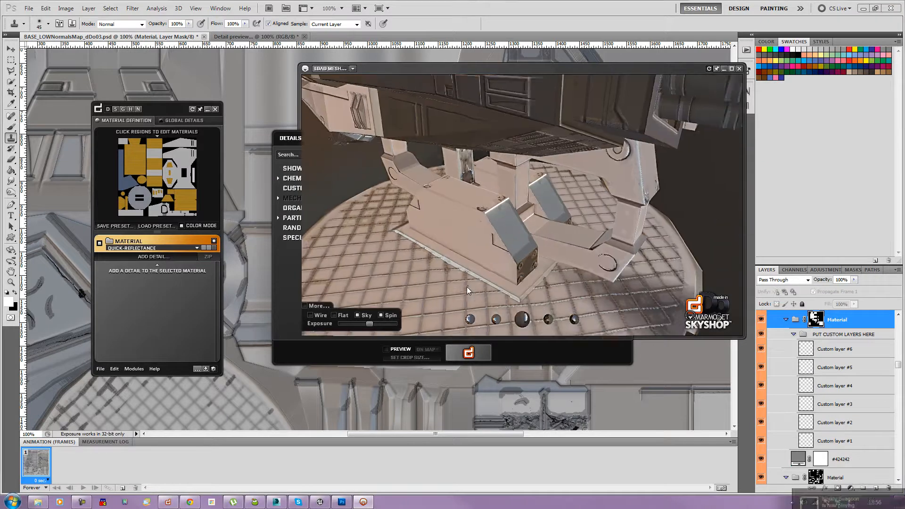
drag(453, 243, 447, 226)
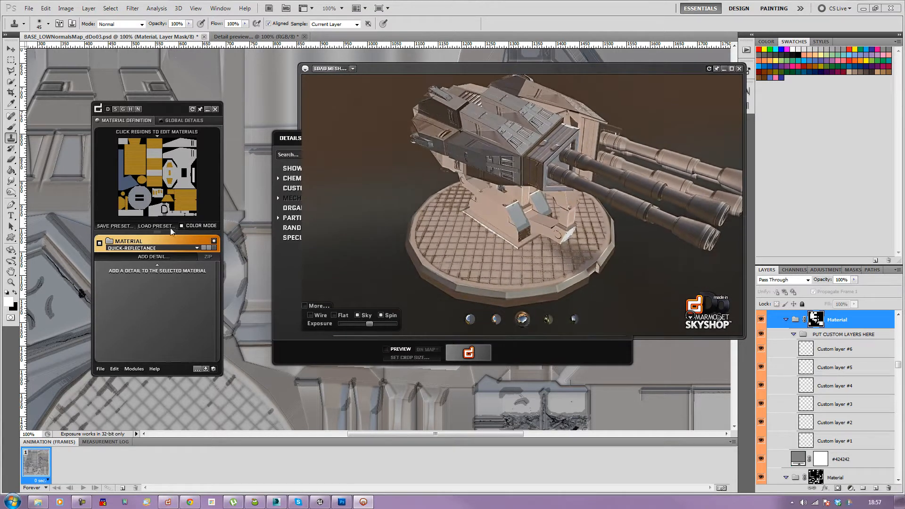
click(182, 226)
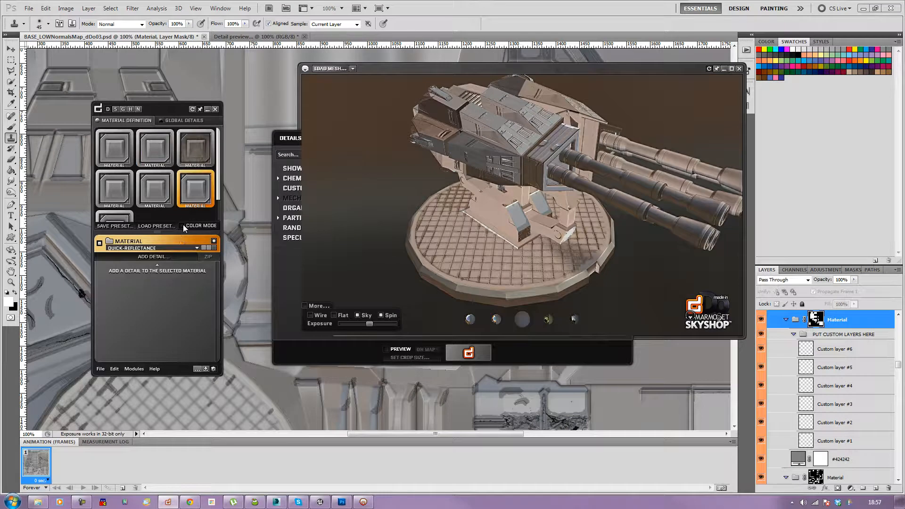
click(183, 226)
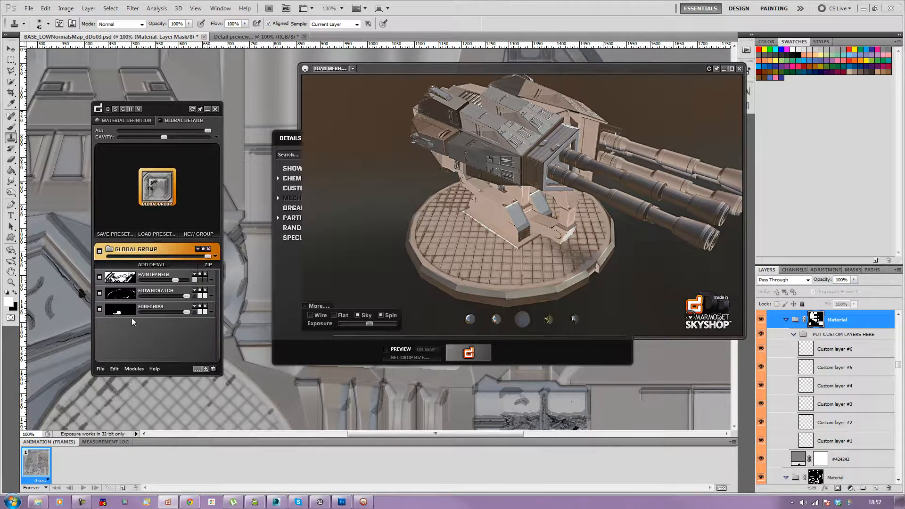
Step: Add the HeavyEdges mechanical detail to the global group with randomness 13
mouse_move(208, 256)
mouse_down()
mouse_move(144, 257)
mouse_move(210, 258)
mouse_up()
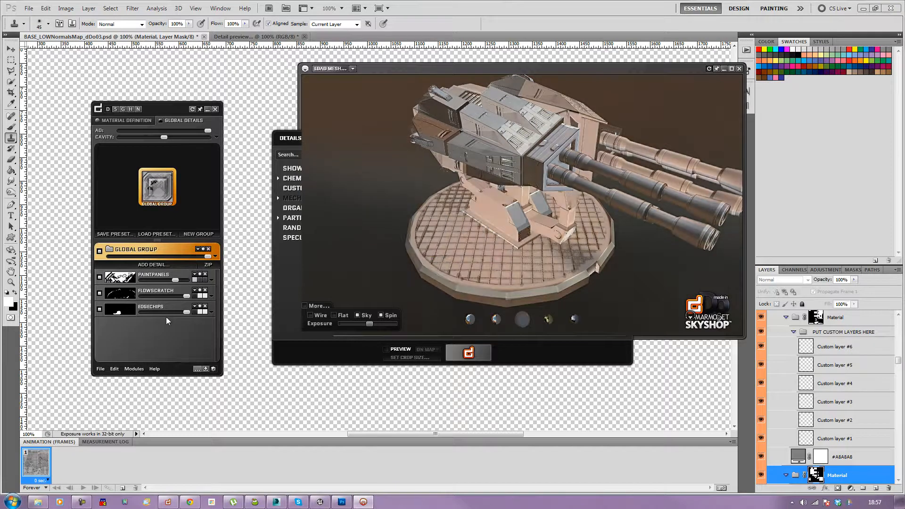
click(167, 265)
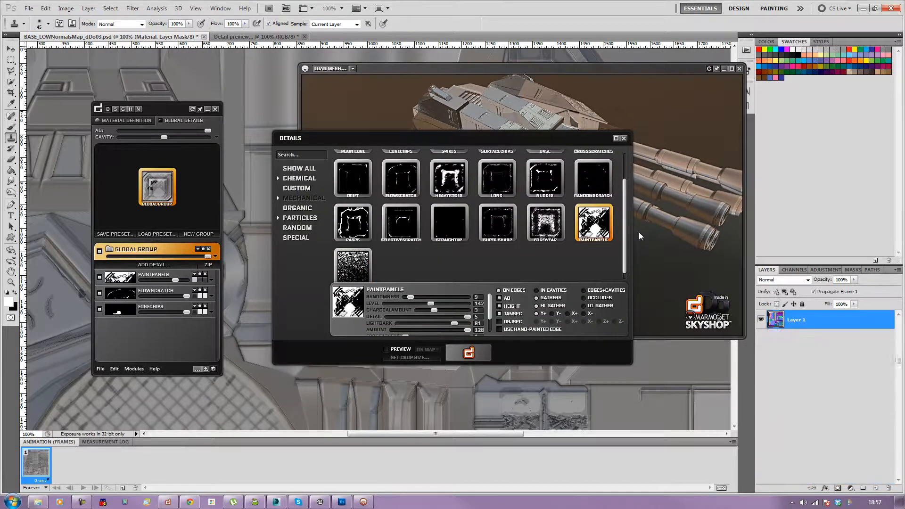
click(452, 177)
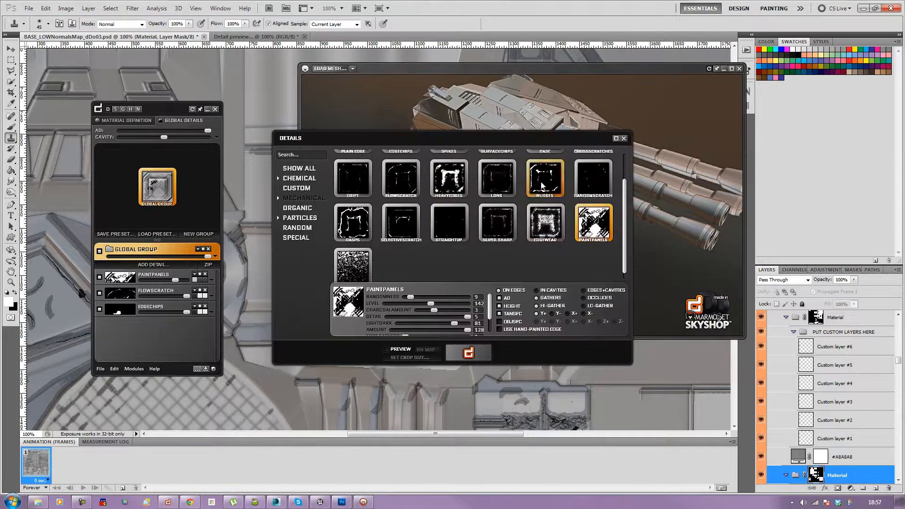
click(449, 178)
click(472, 355)
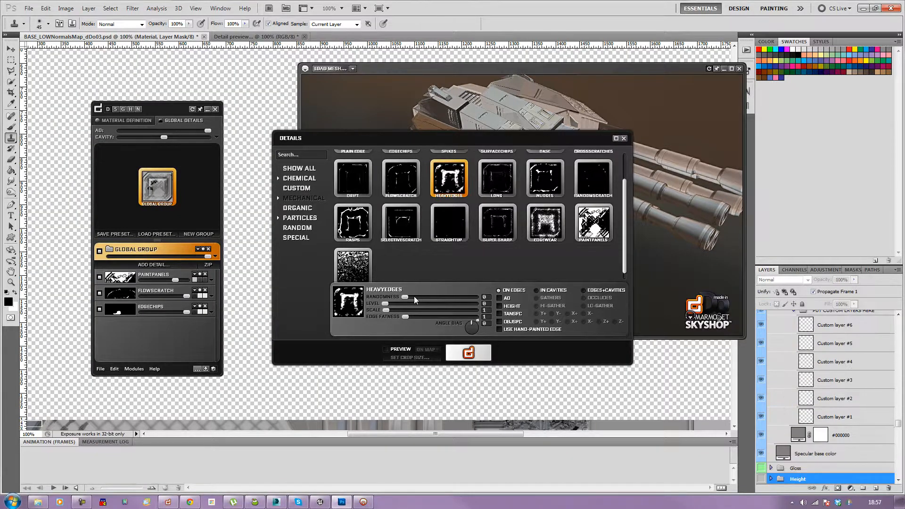
click(414, 296)
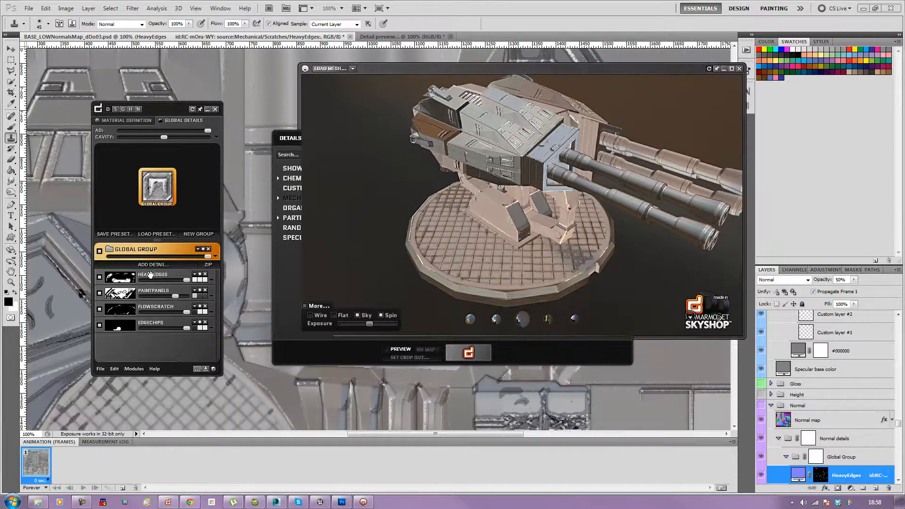
Step: Expand the HeavyEdges detail's settings and set its last parameter to 17, then return to material definition
click(211, 280)
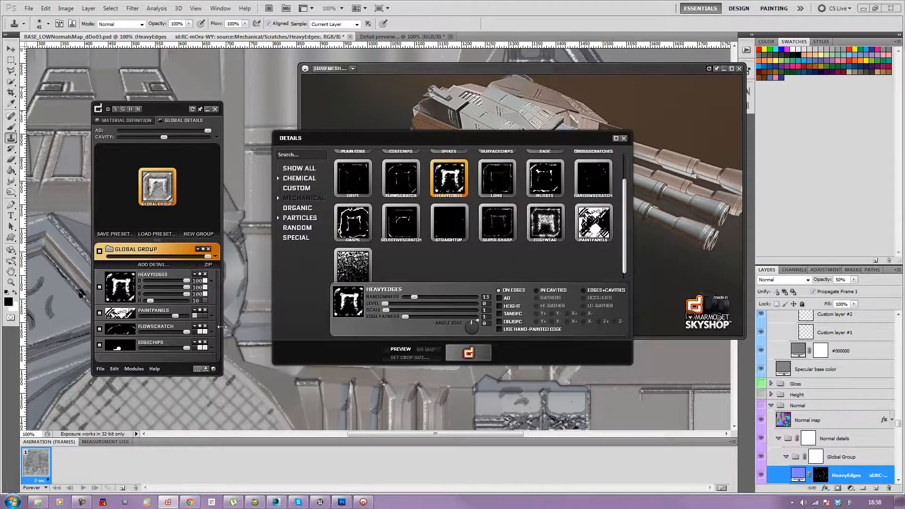
drag(152, 301, 154, 302)
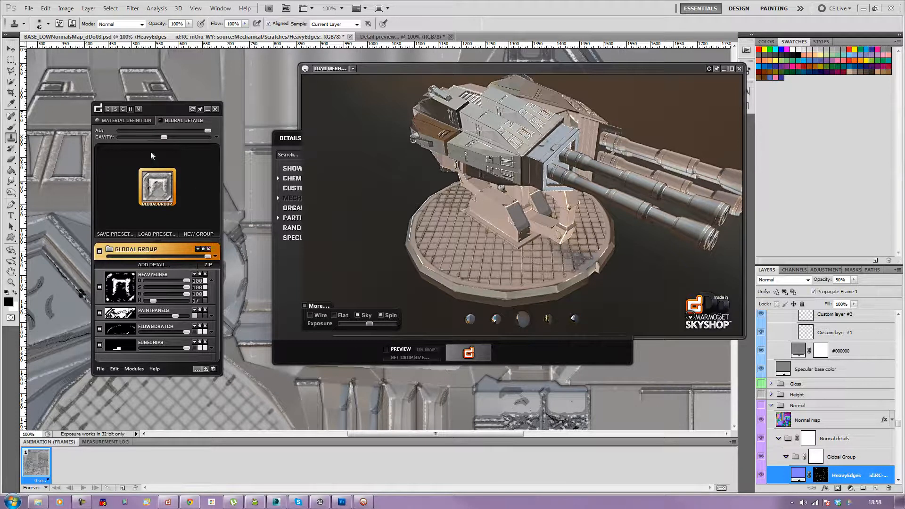
click(134, 120)
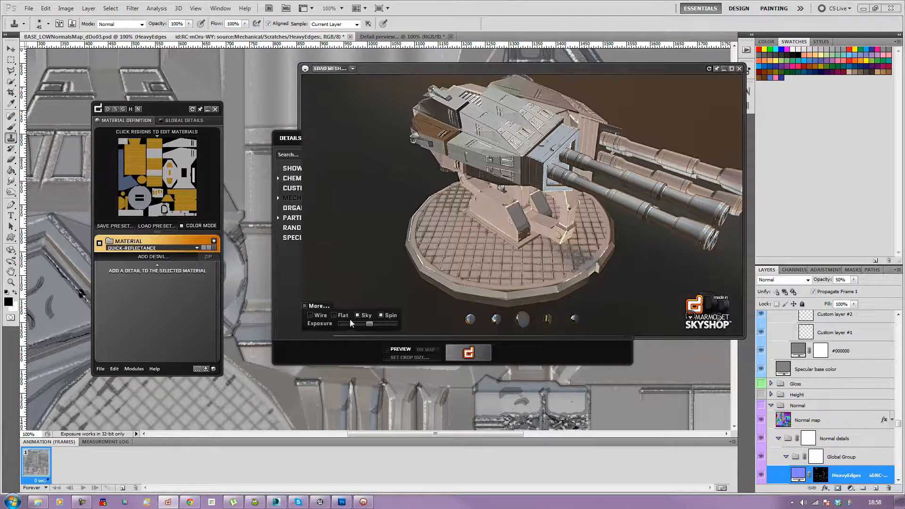
click(358, 352)
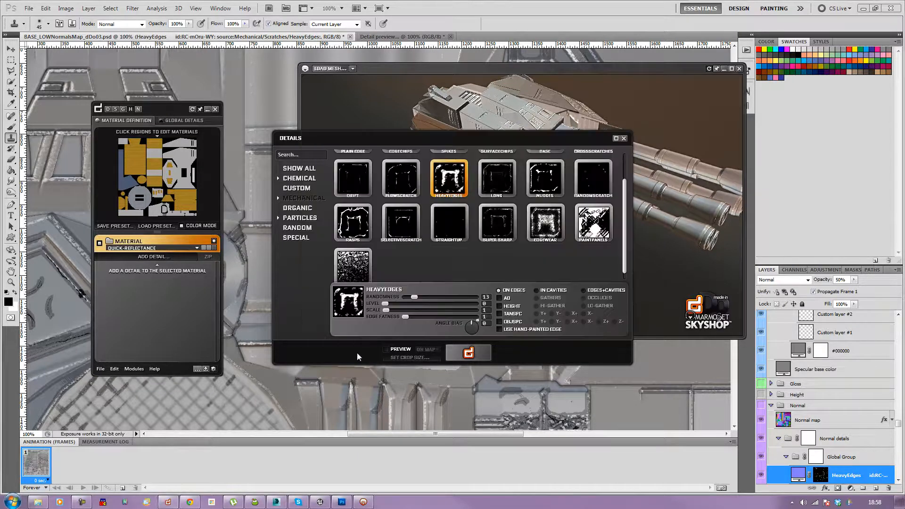
Step: Close the details browser and preview the diffuse, specular, gloss, height and normal output channels on the canvas
click(624, 139)
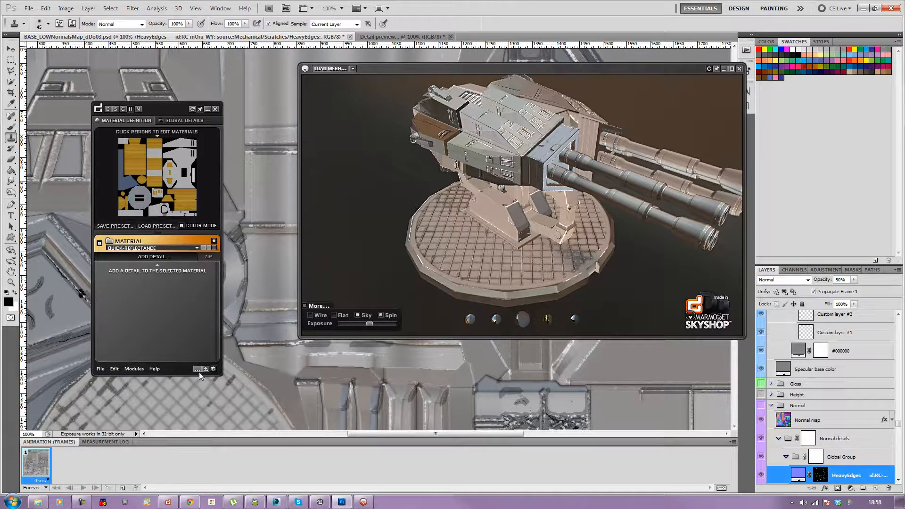
click(131, 109)
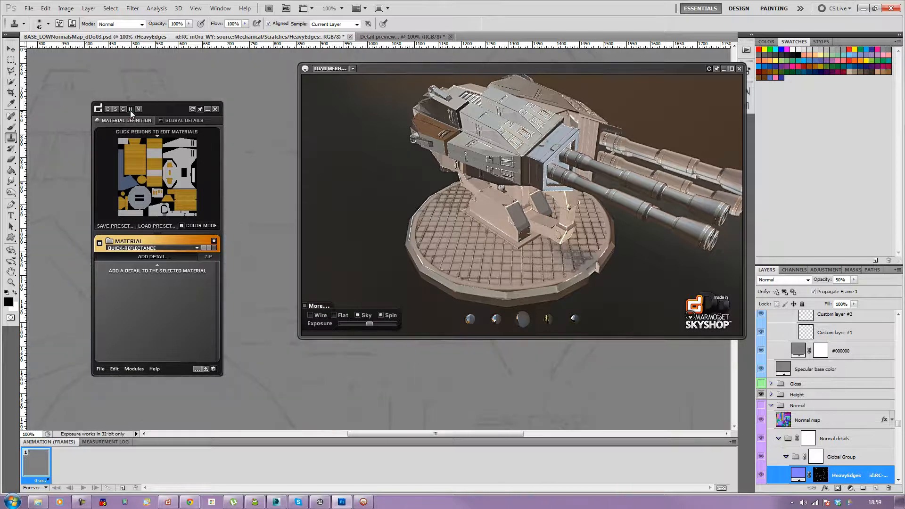
drag(166, 106, 181, 78)
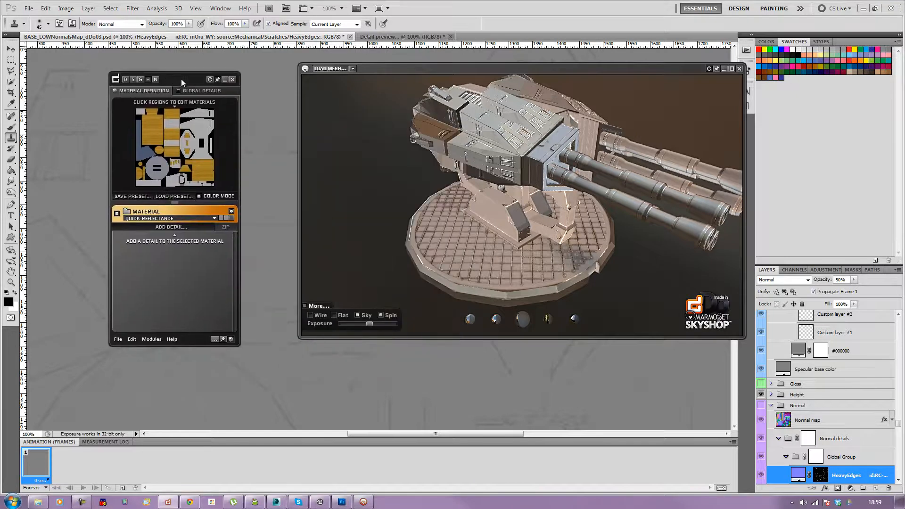
click(141, 81)
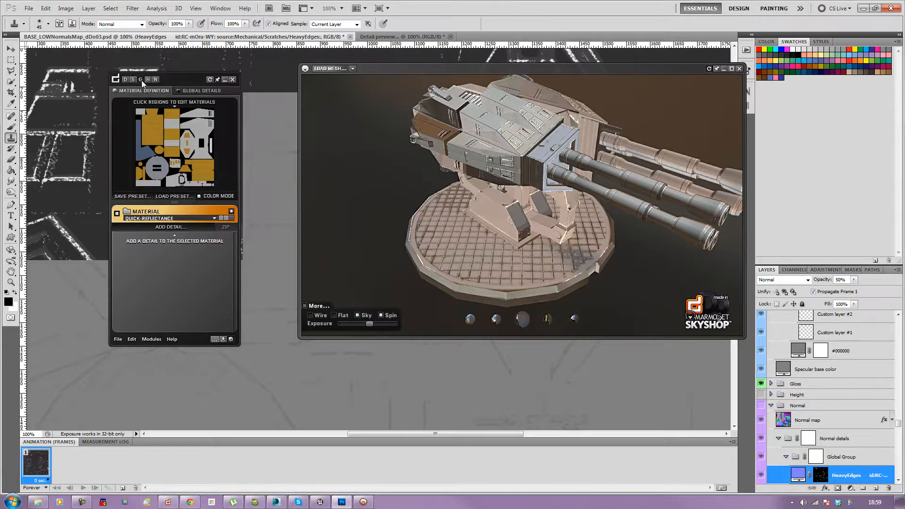
click(155, 81)
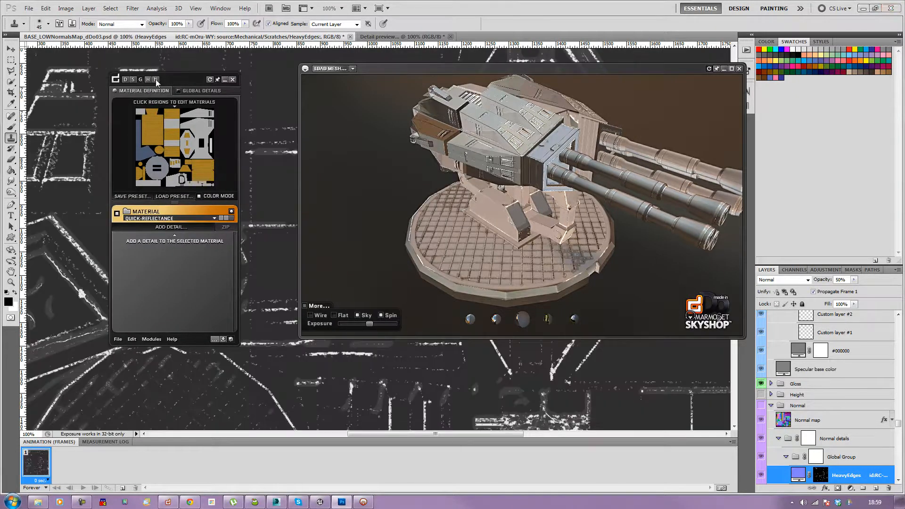
click(156, 80)
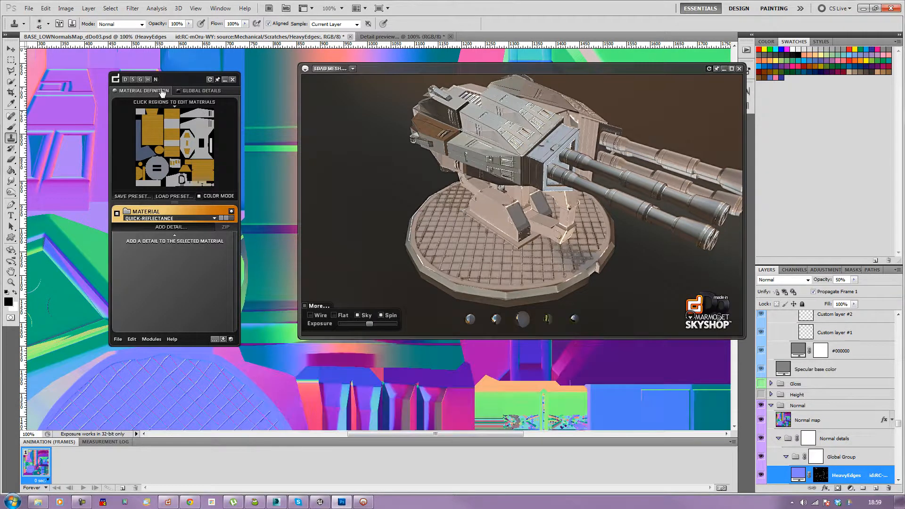
click(133, 80)
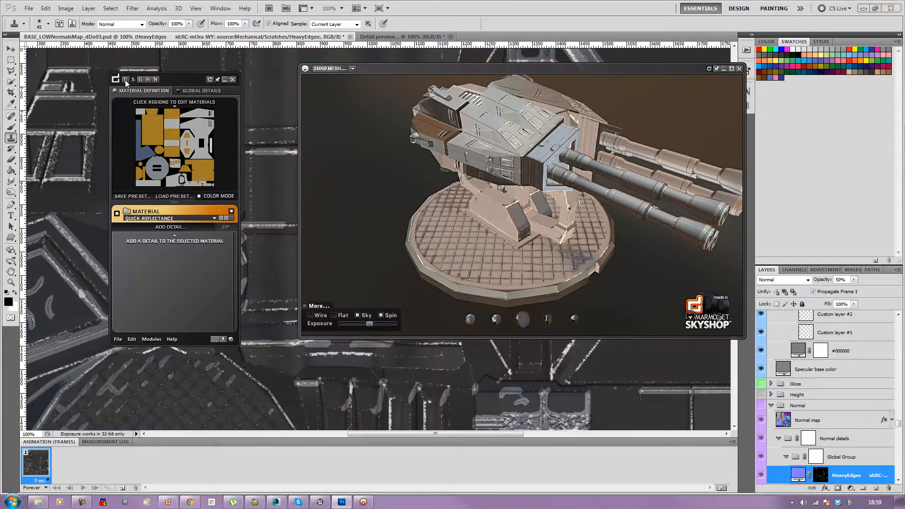
click(126, 80)
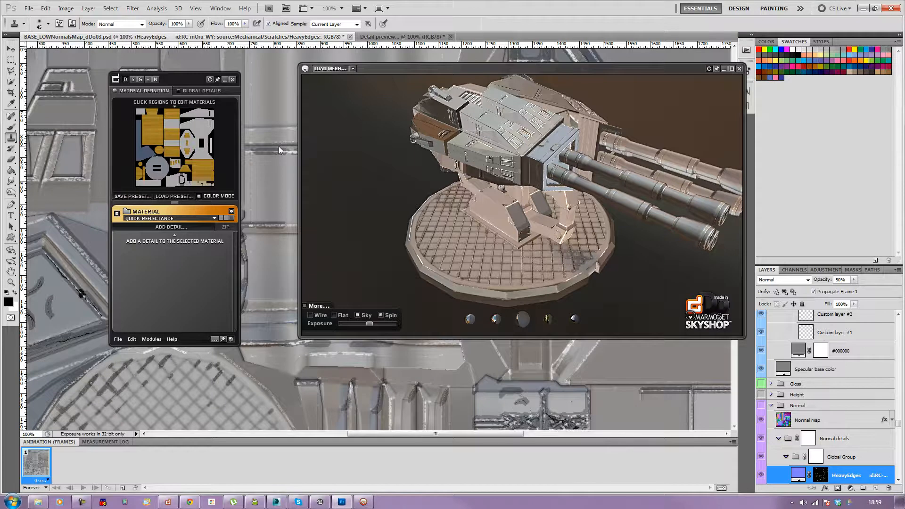
Step: Close the 3D mesh preview window and the dDo panel, zooming out to see the whole texture
click(223, 340)
mouse_move(190, 81)
mouse_down()
mouse_move(188, 96)
mouse_move(199, 89)
mouse_up()
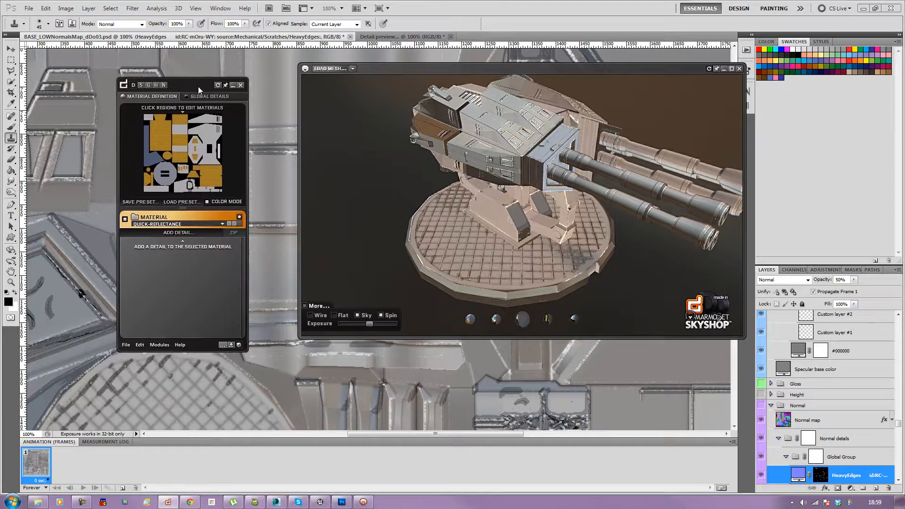
click(739, 69)
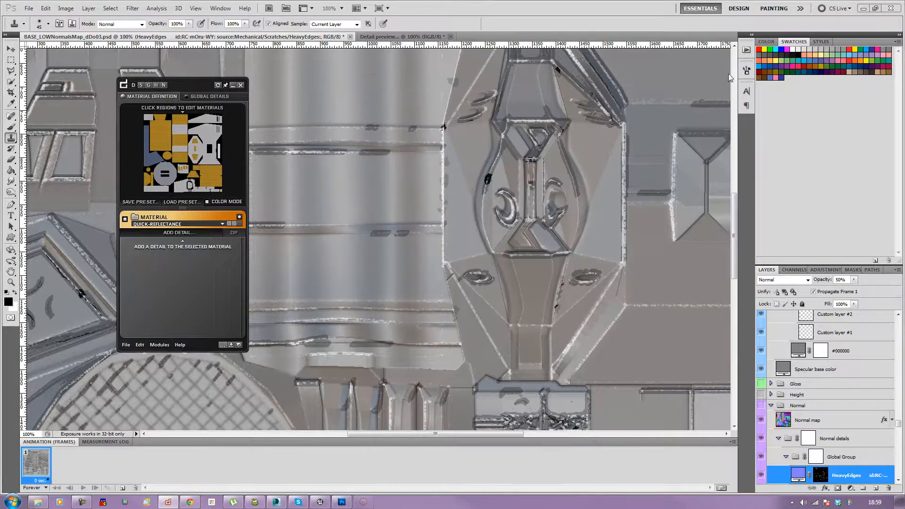
click(241, 85)
key(ctrl+minus)
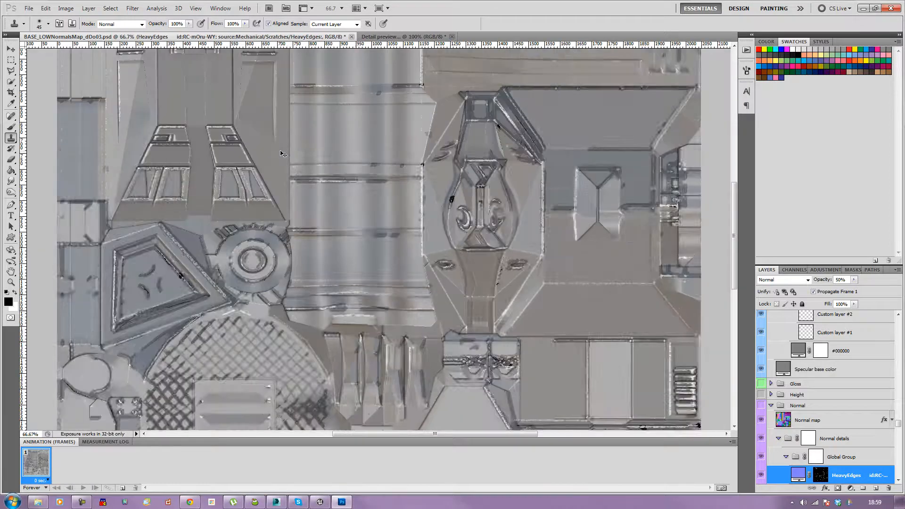
key(ctrl+minus)
key(ctrl+minus)
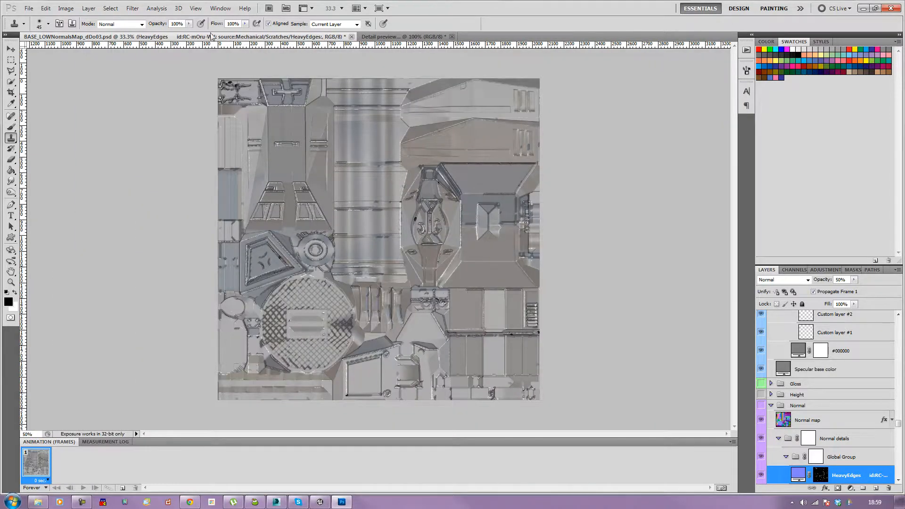
Step: Browse the BASE_LOWNormalsMap_dDo03 export folder and preview its d, n and s texture files
click(29, 8)
click(39, 27)
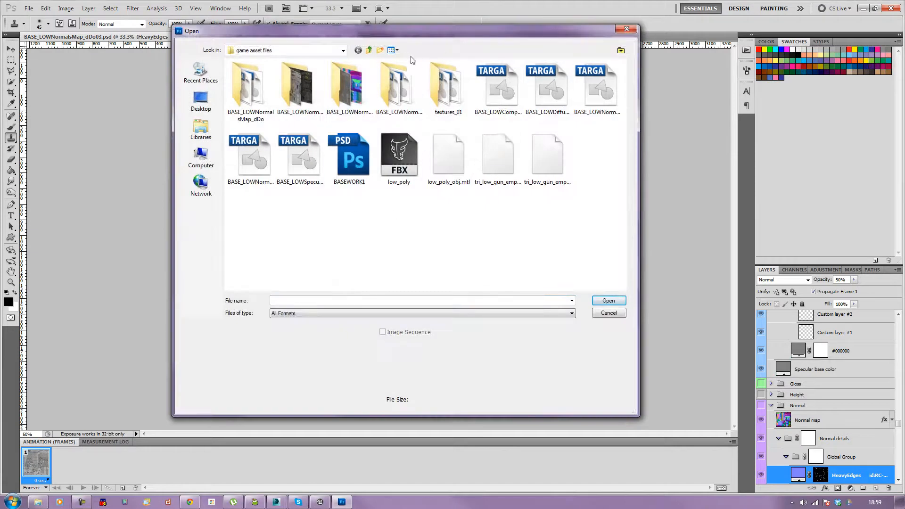
click(397, 50)
click(369, 112)
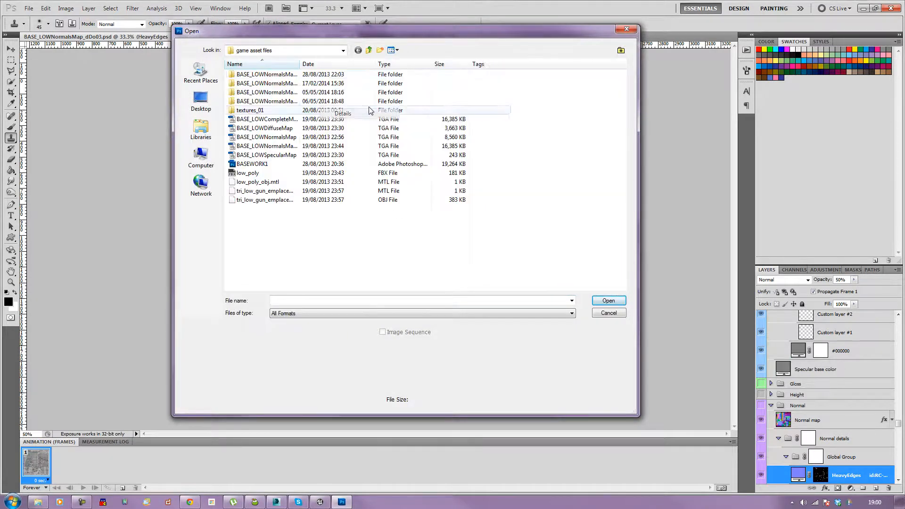
click(400, 64)
click(351, 64)
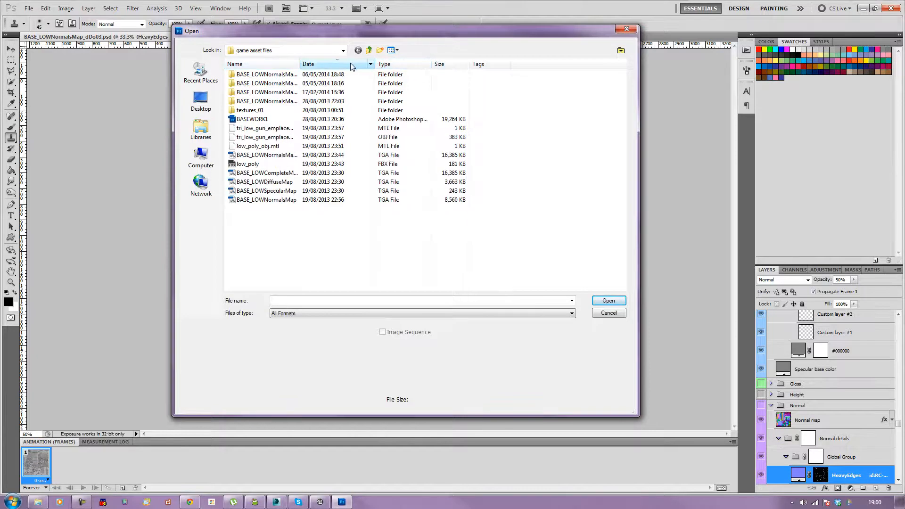
drag(300, 62, 358, 59)
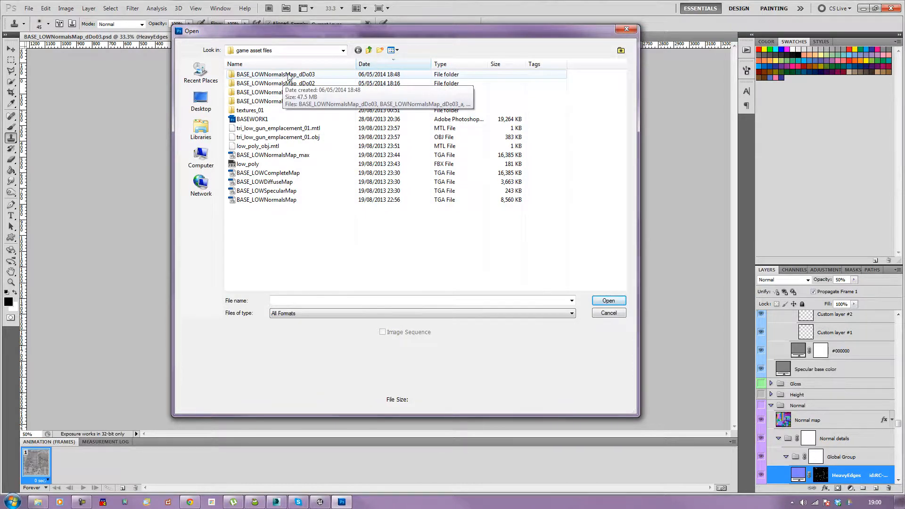
click(285, 76)
double_click(293, 76)
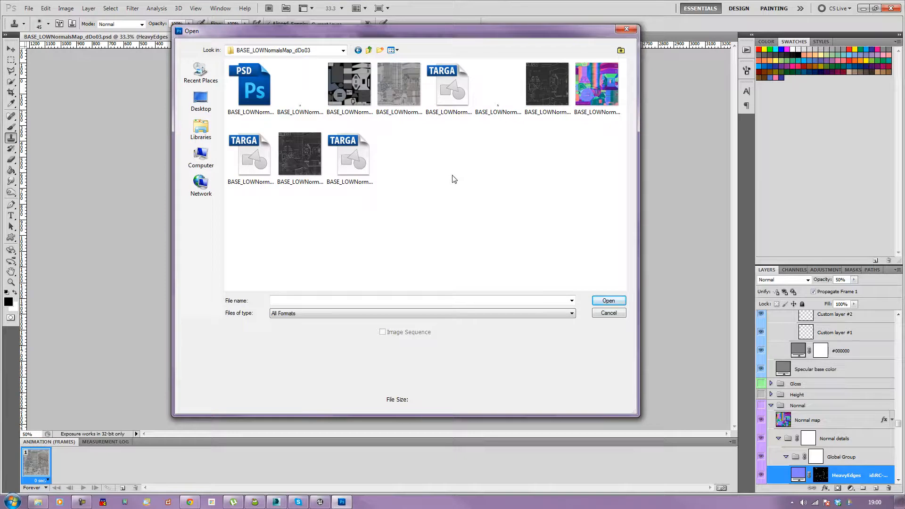
click(456, 104)
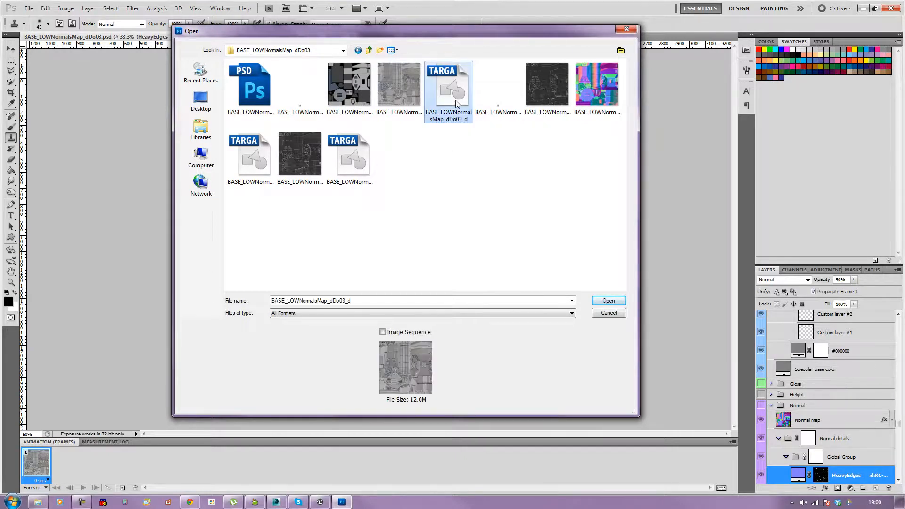
click(251, 155)
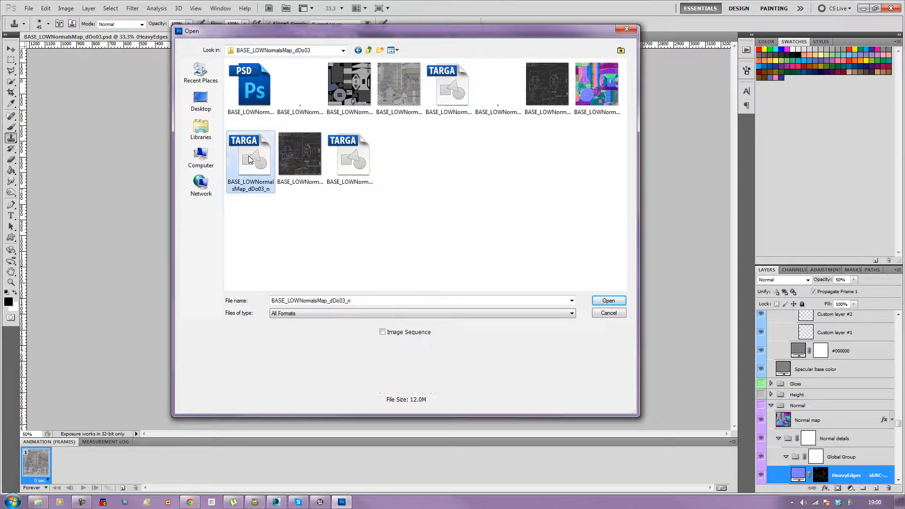
click(352, 162)
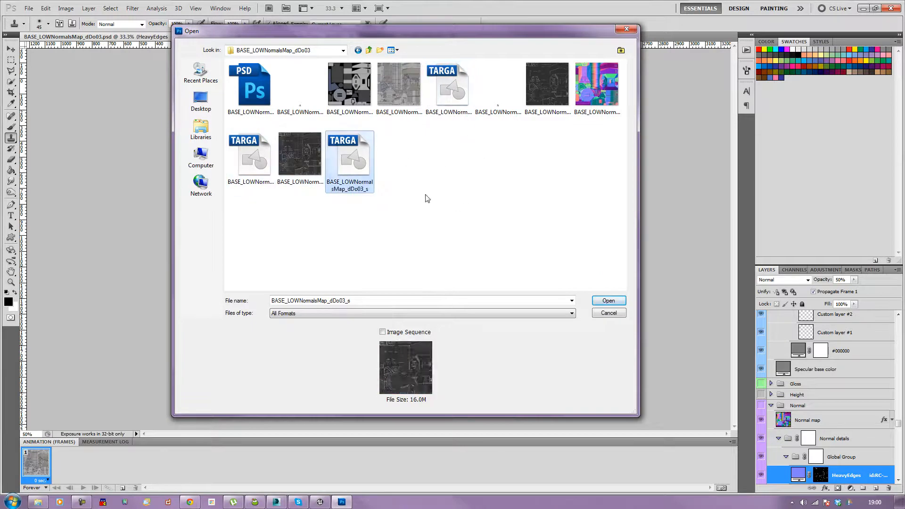
click(256, 166)
click(451, 92)
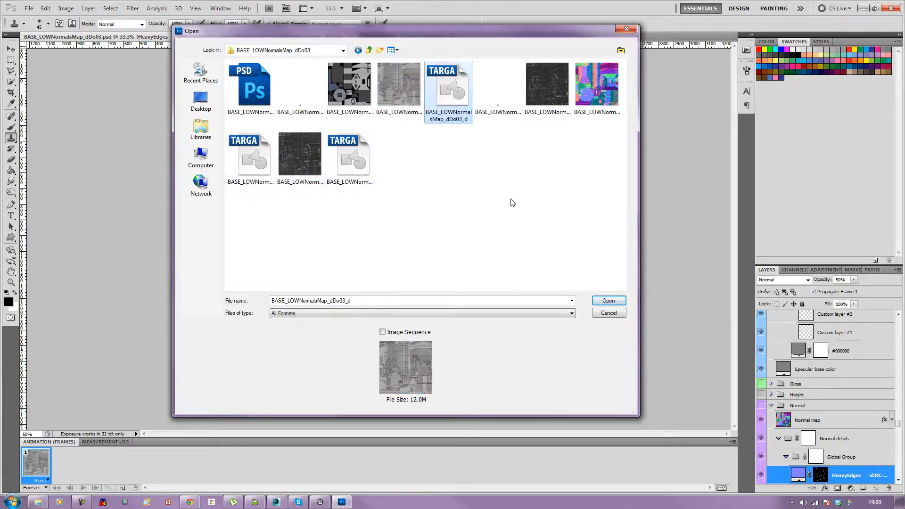
click(596, 92)
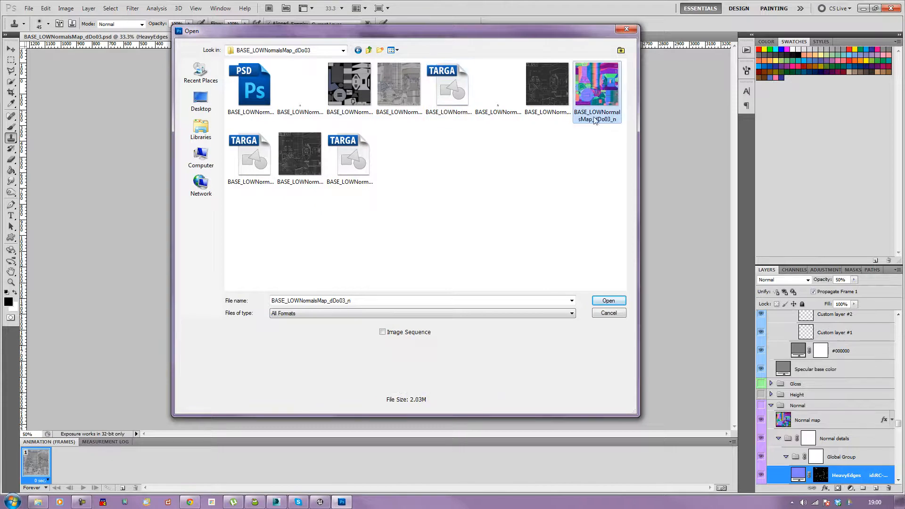
click(352, 161)
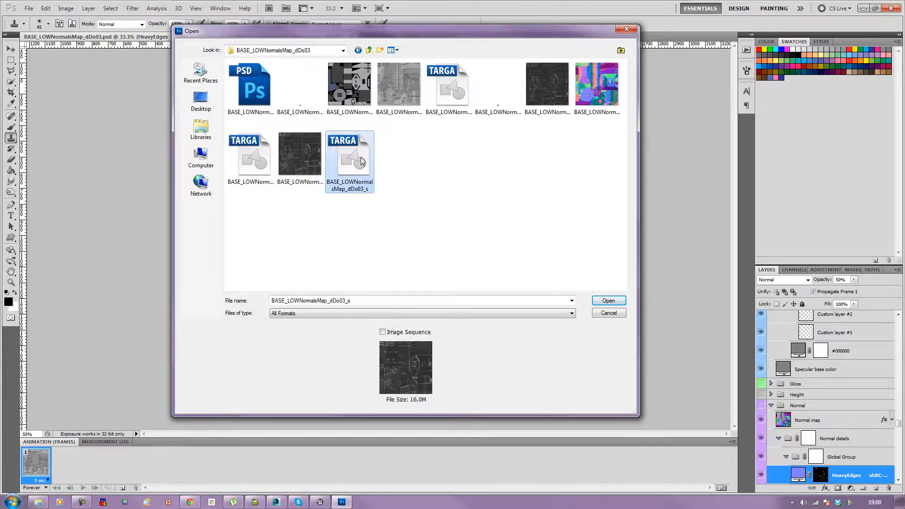
click(609, 301)
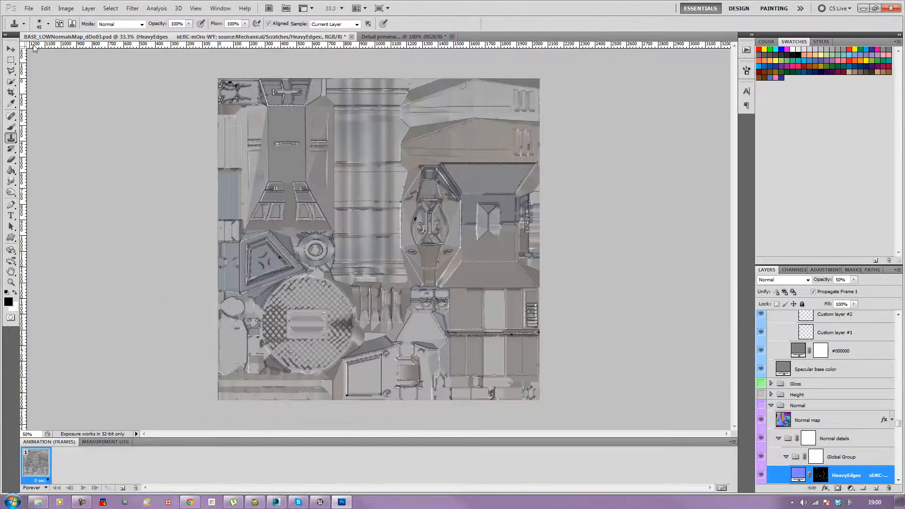
Step: Close the working PSD and the detail preview document without saving changes
click(351, 36)
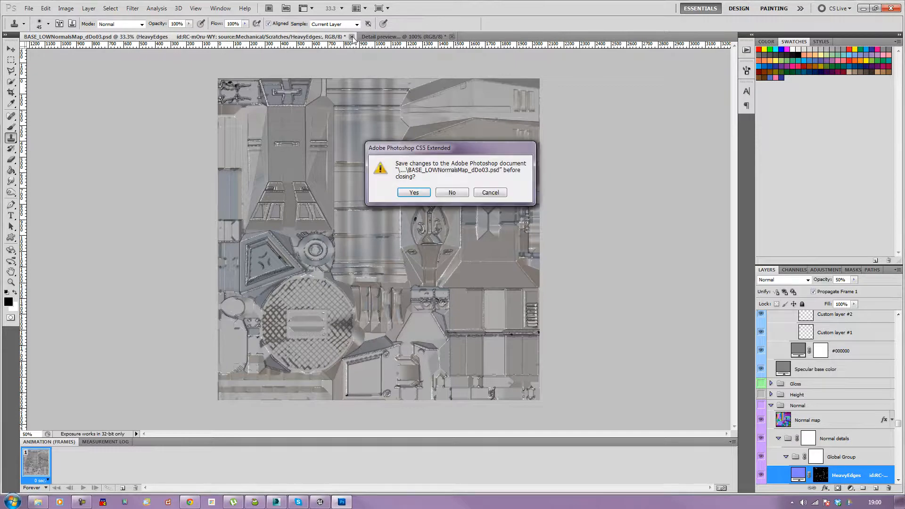
key(n)
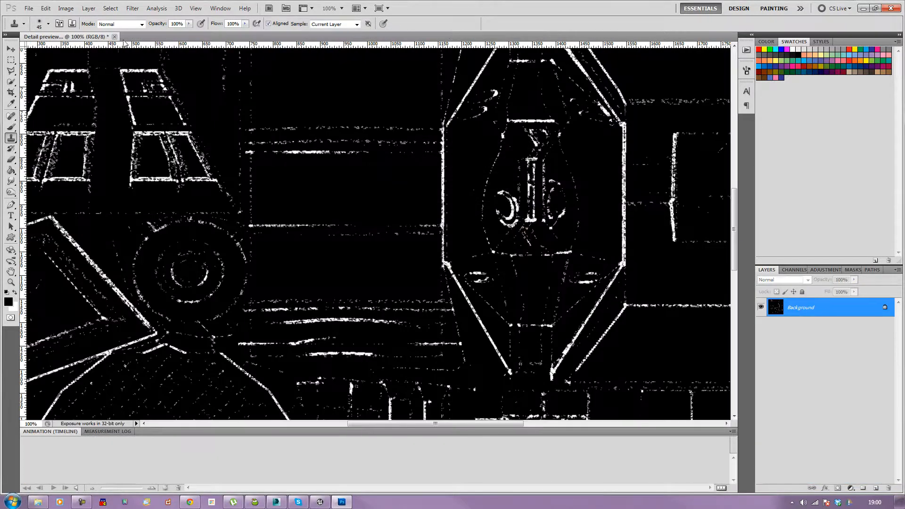
click(114, 36)
key(n)
Step: Open the BASE_LOWNormalsMap_dDo03_d, _n and _s TGA files together and view each one
click(29, 8)
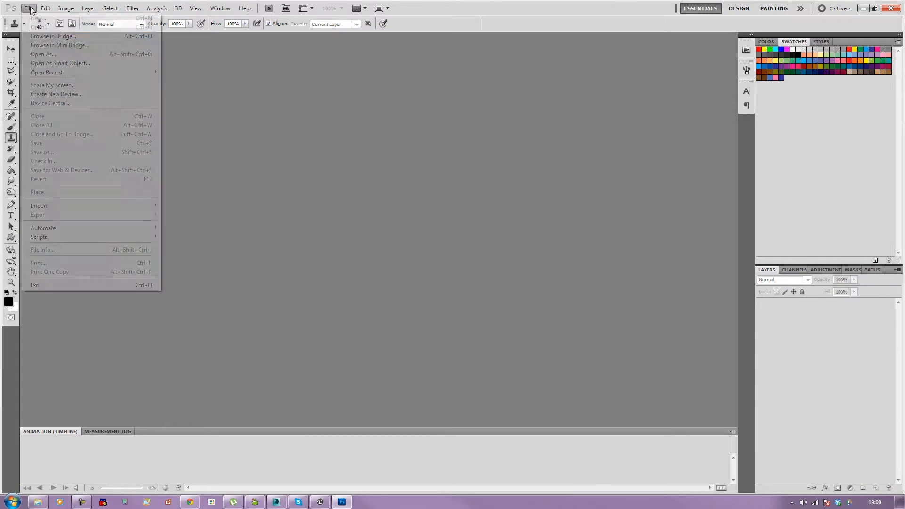
click(38, 29)
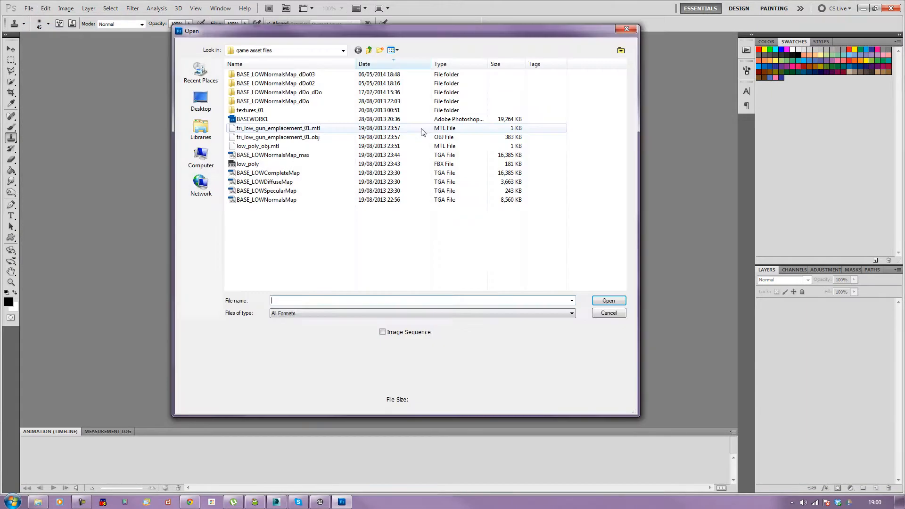
double_click(284, 75)
click(248, 172)
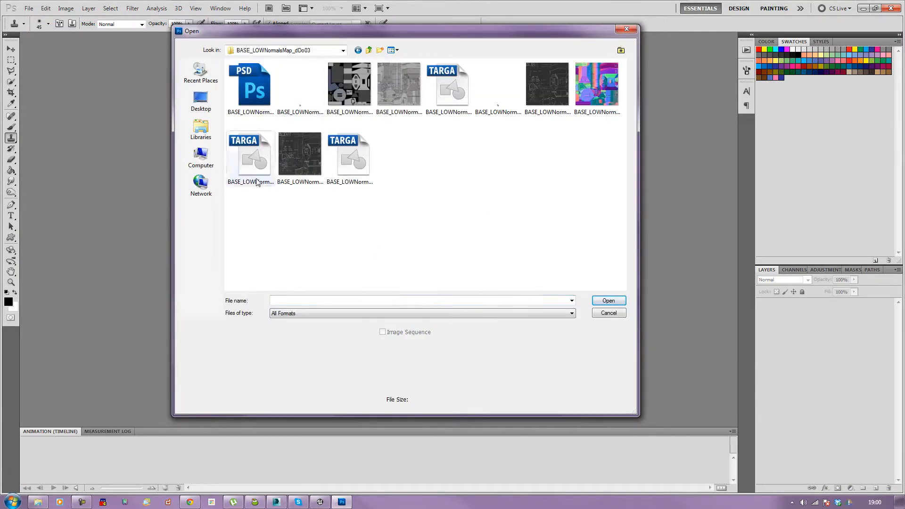
ctrl+click(363, 163)
ctrl+click(467, 94)
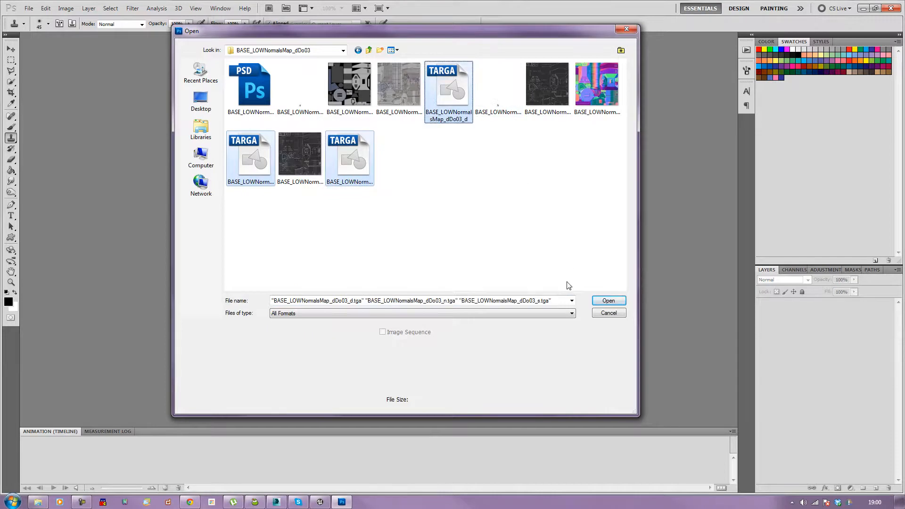
click(604, 299)
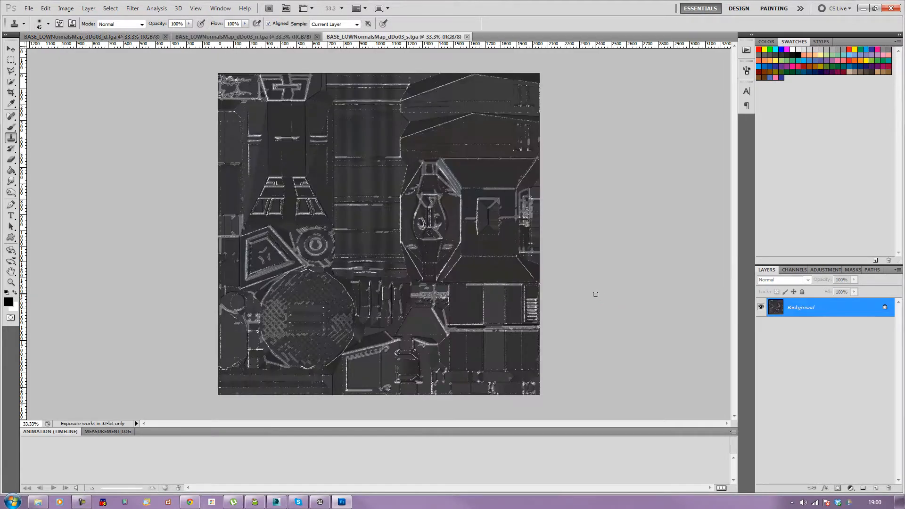
click(260, 38)
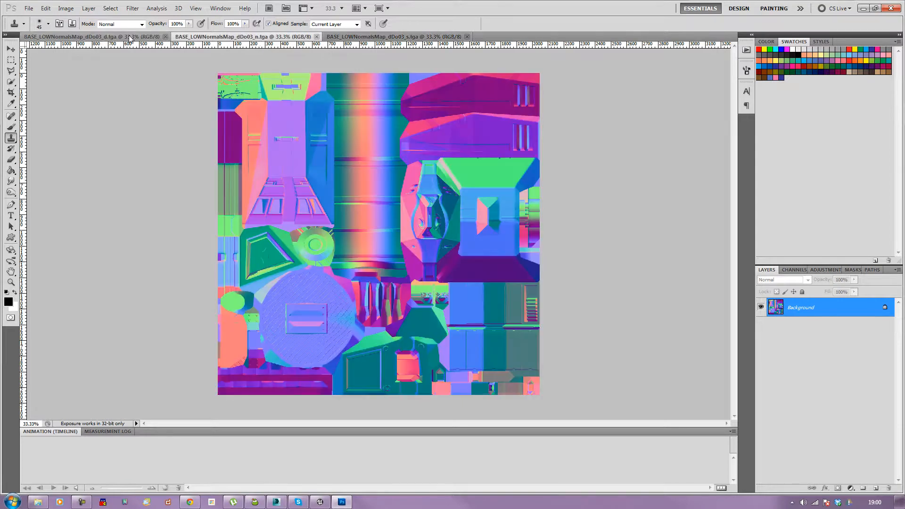
click(100, 38)
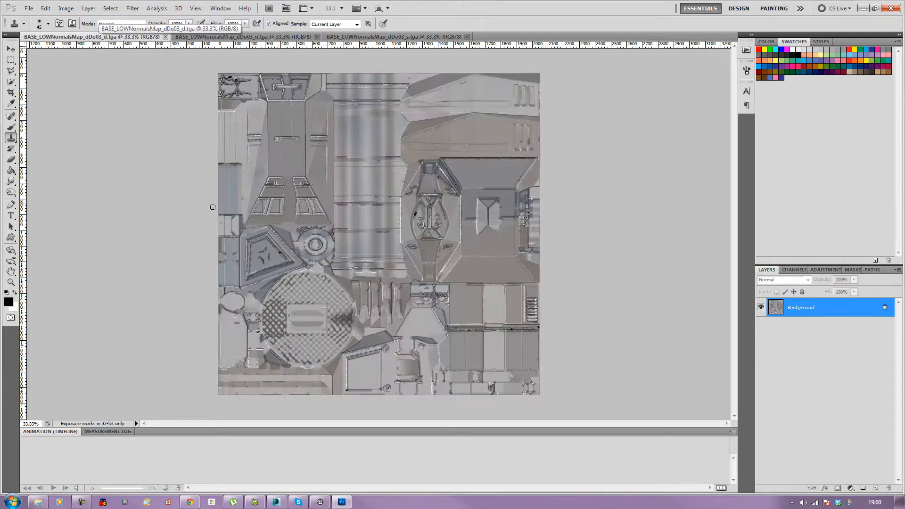
Step: Open the BASEWORK1 PSD from the game asset files folder
click(29, 9)
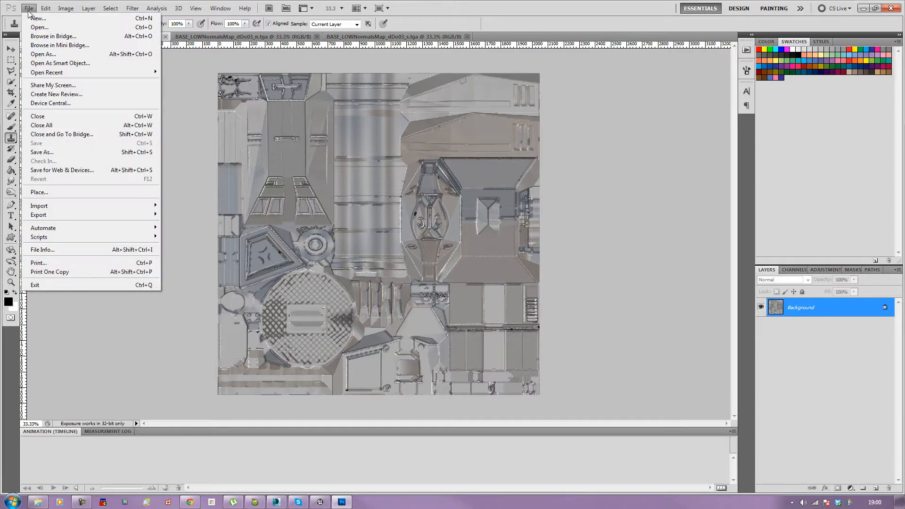
click(39, 27)
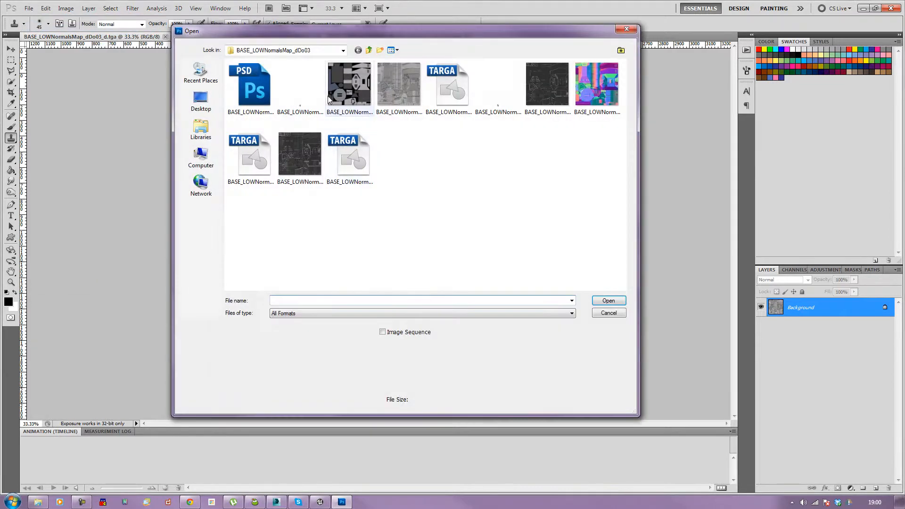
click(369, 50)
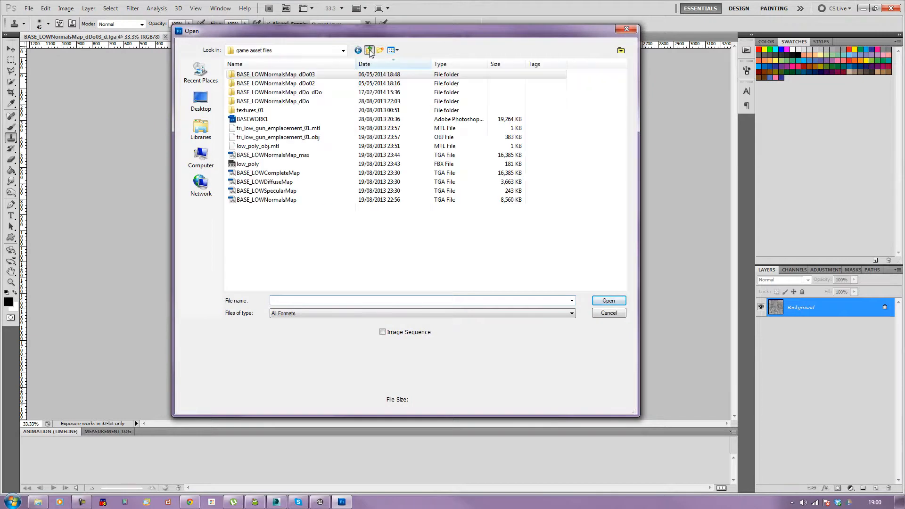
click(264, 119)
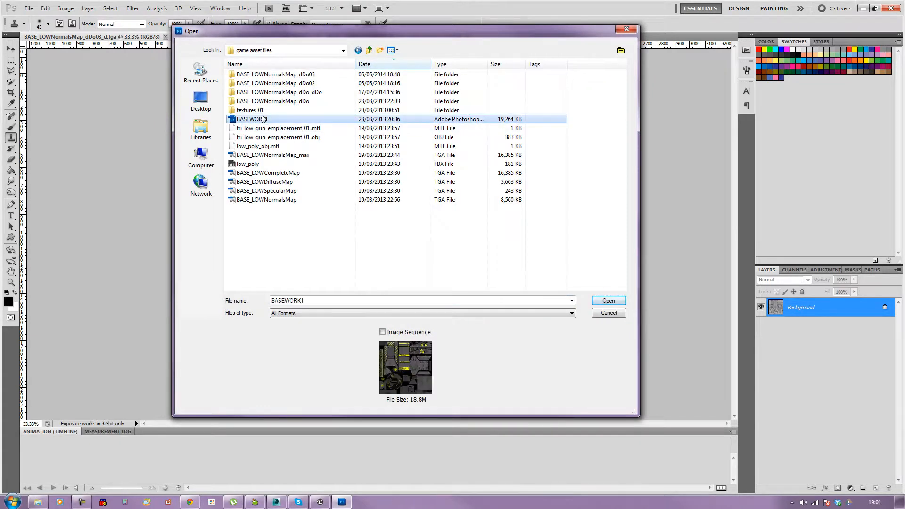
click(598, 302)
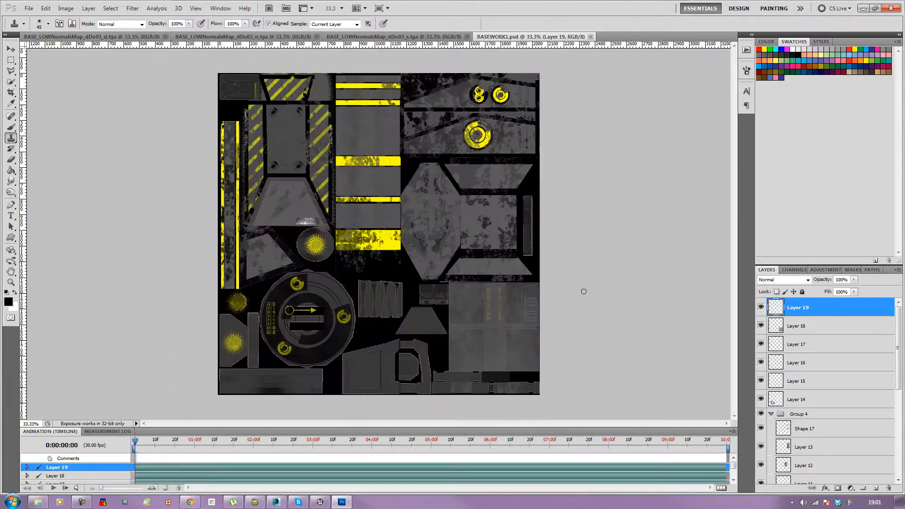
Step: Hide the Background layer in BASEWORK1 so only the painted detail layers show
click(63, 10)
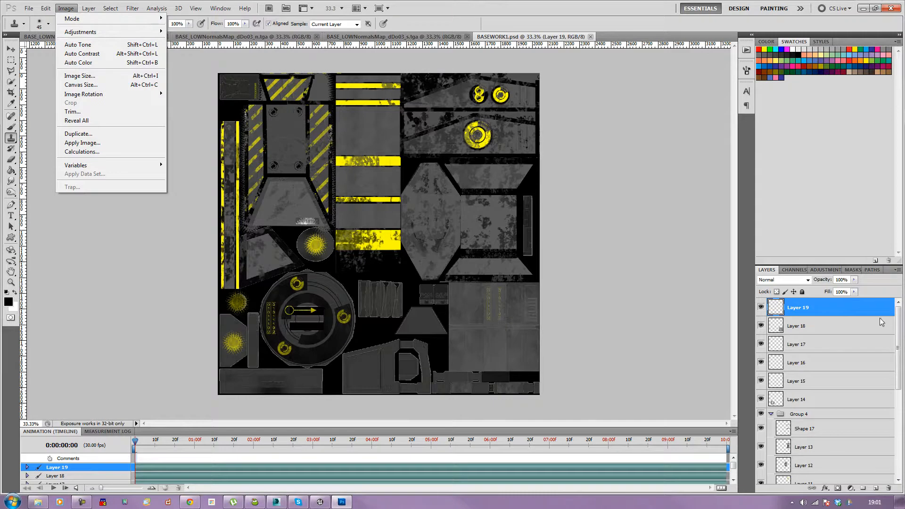
drag(900, 324, 904, 442)
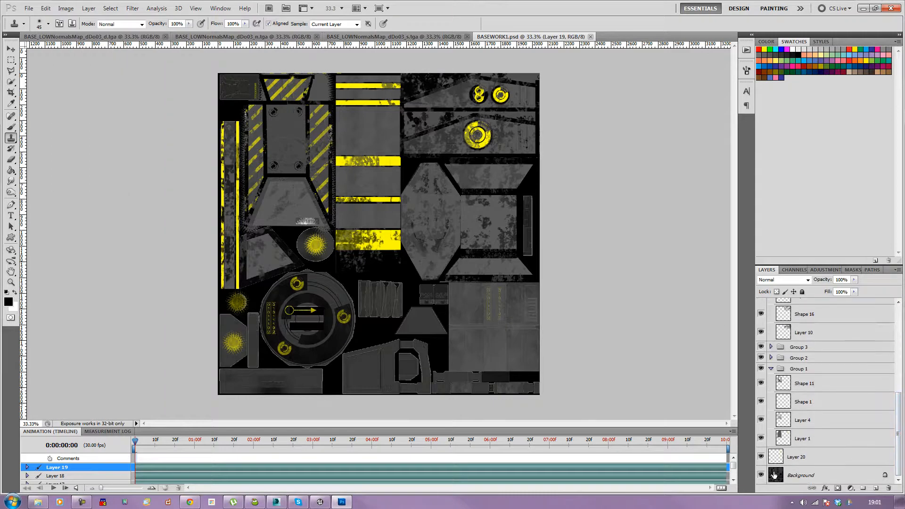
click(762, 476)
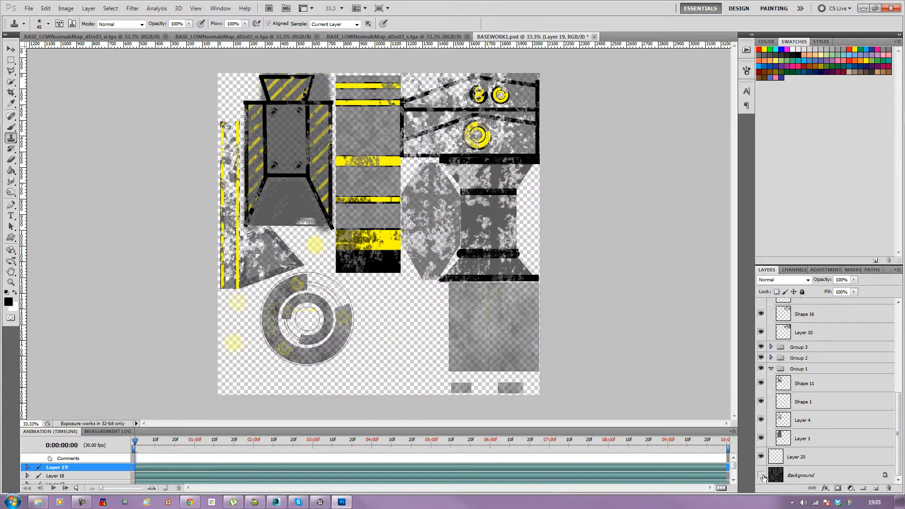
drag(899, 401, 896, 298)
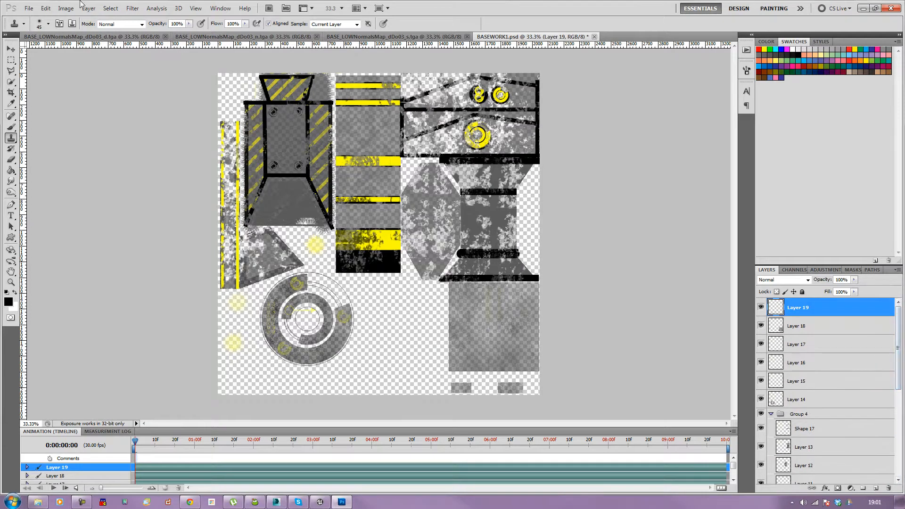
Step: Select the whole canvas and copy merged all visible layers of BASEWORK1
click(47, 9)
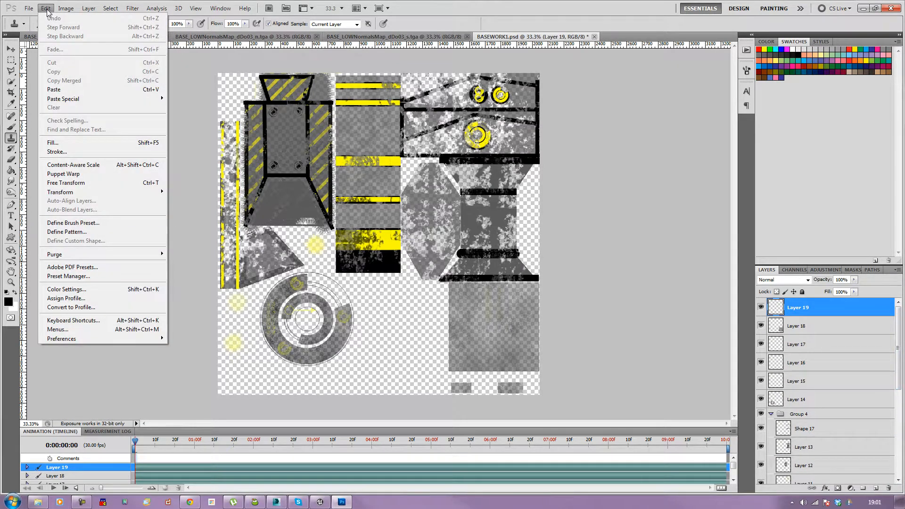
click(190, 98)
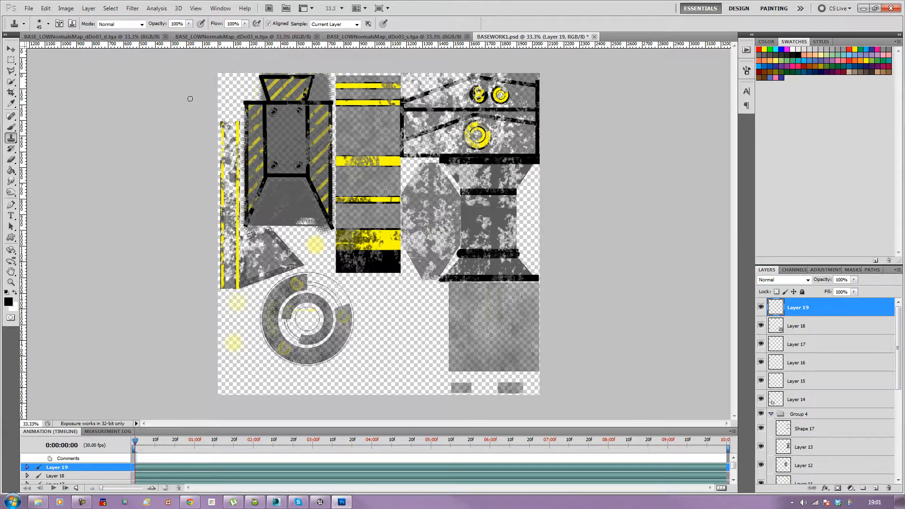
key(ctrl+a)
click(46, 8)
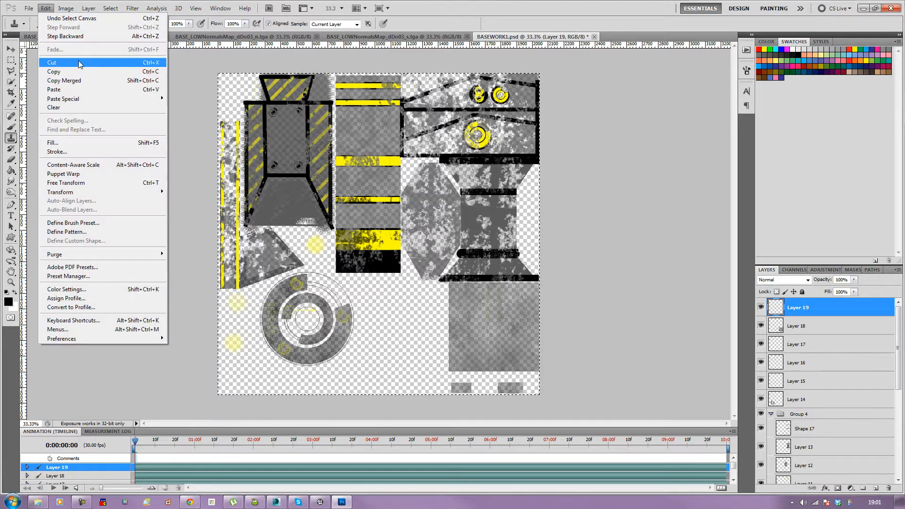
click(74, 80)
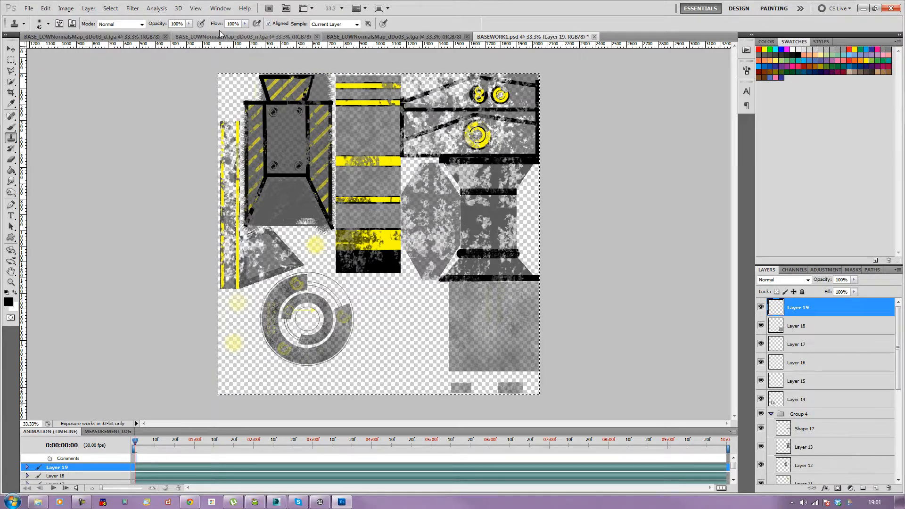
Step: Close BASEWORK1 without saving changes, dismissing the clone stamp error on the diffuse map
click(594, 36)
click(452, 187)
click(158, 198)
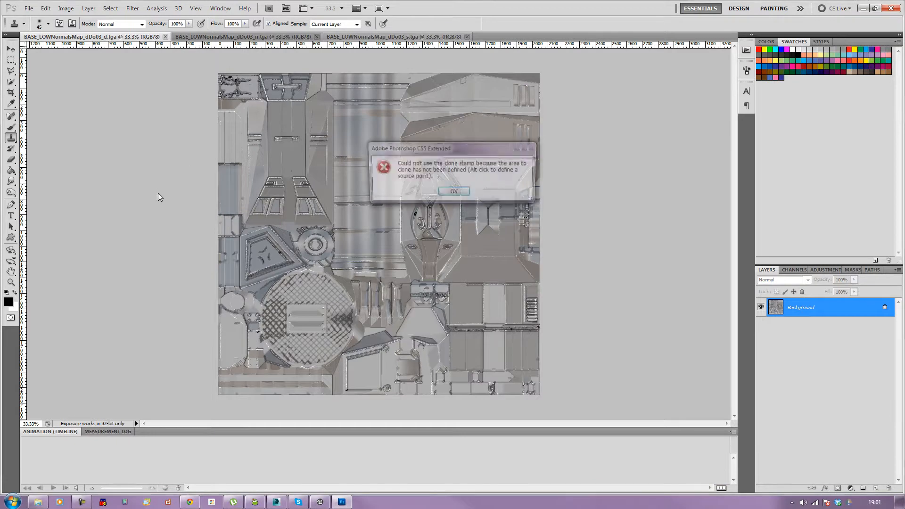
click(454, 192)
Step: Paste the copied artwork into the _d diffuse TGA, merge it down onto the background, and save
key(ctrl+v)
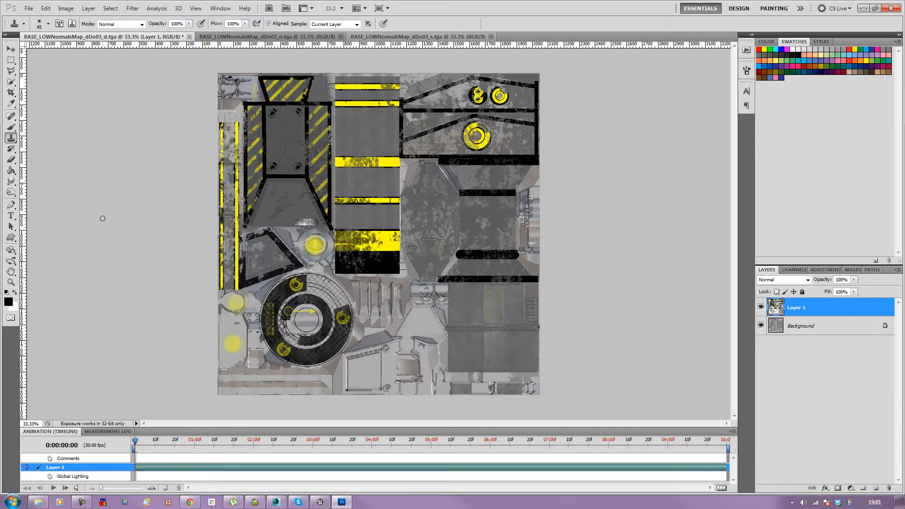
key(ctrl+e)
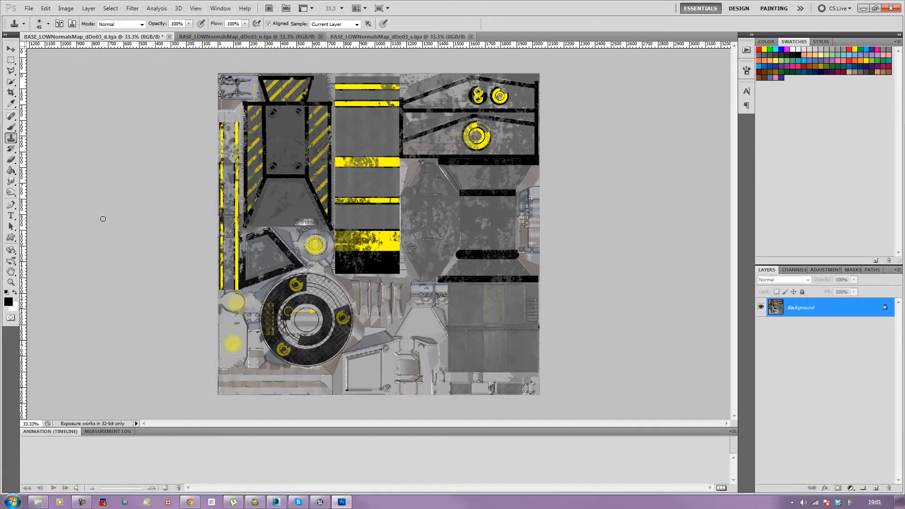
key(ctrl+s)
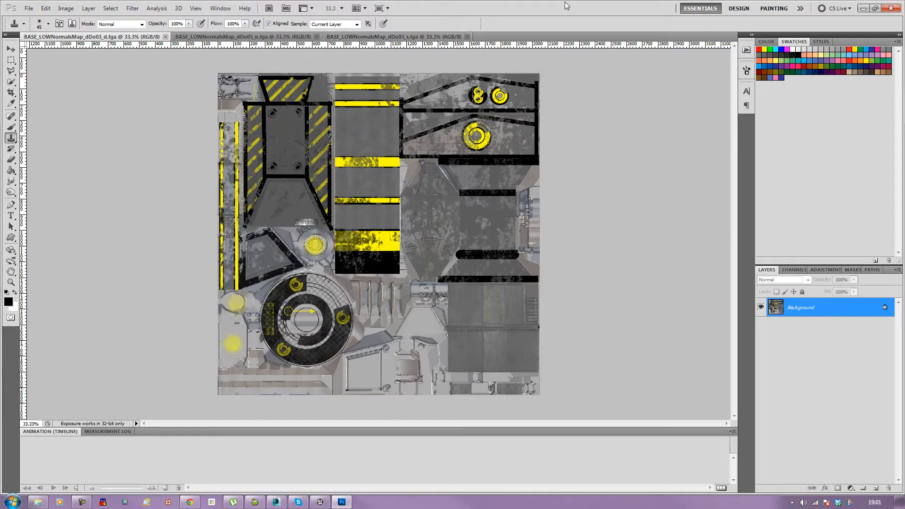
Step: Switch between the normal, specular and diffuse map documents to compare them
click(230, 38)
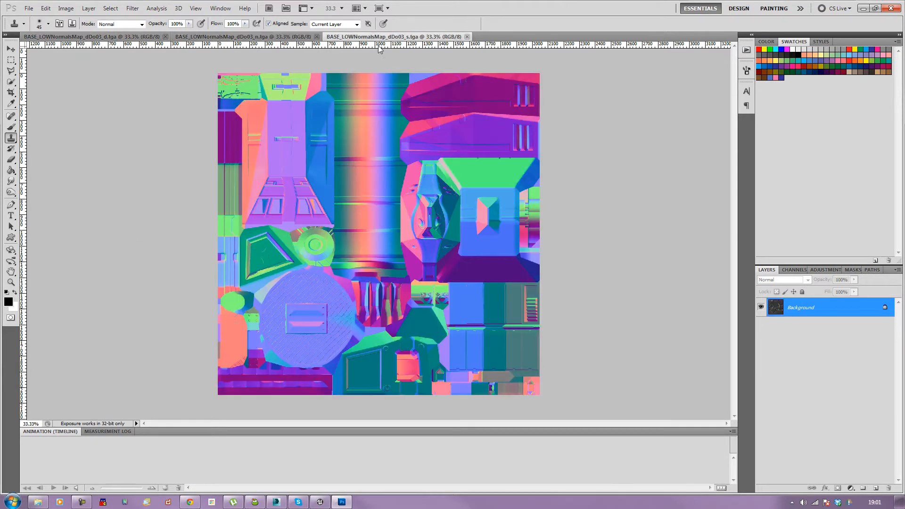
click(356, 37)
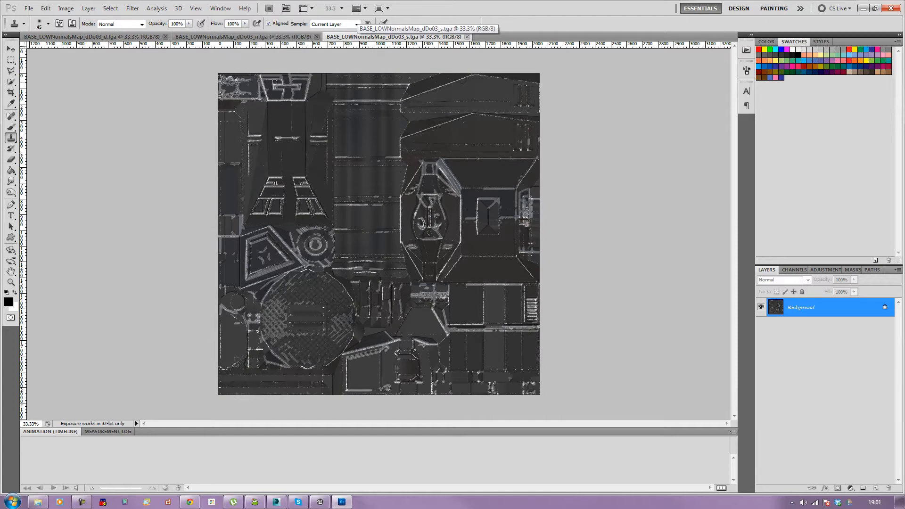
click(110, 37)
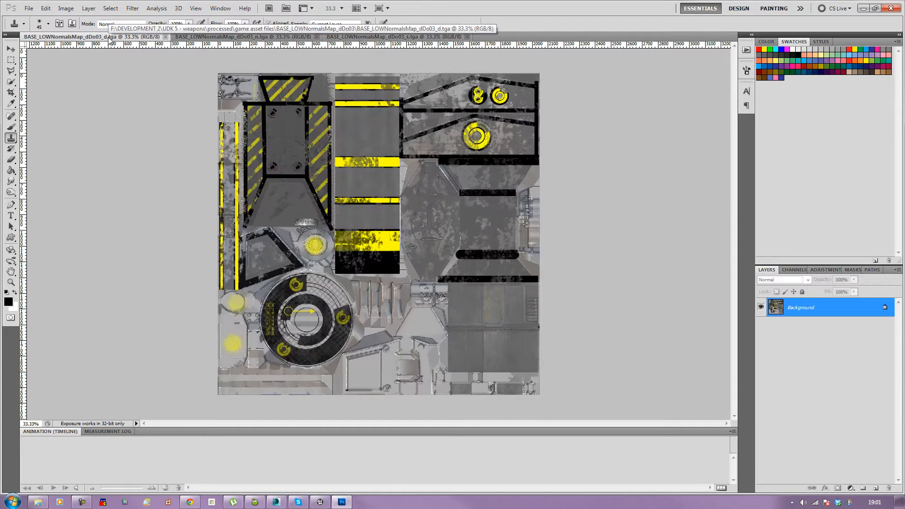